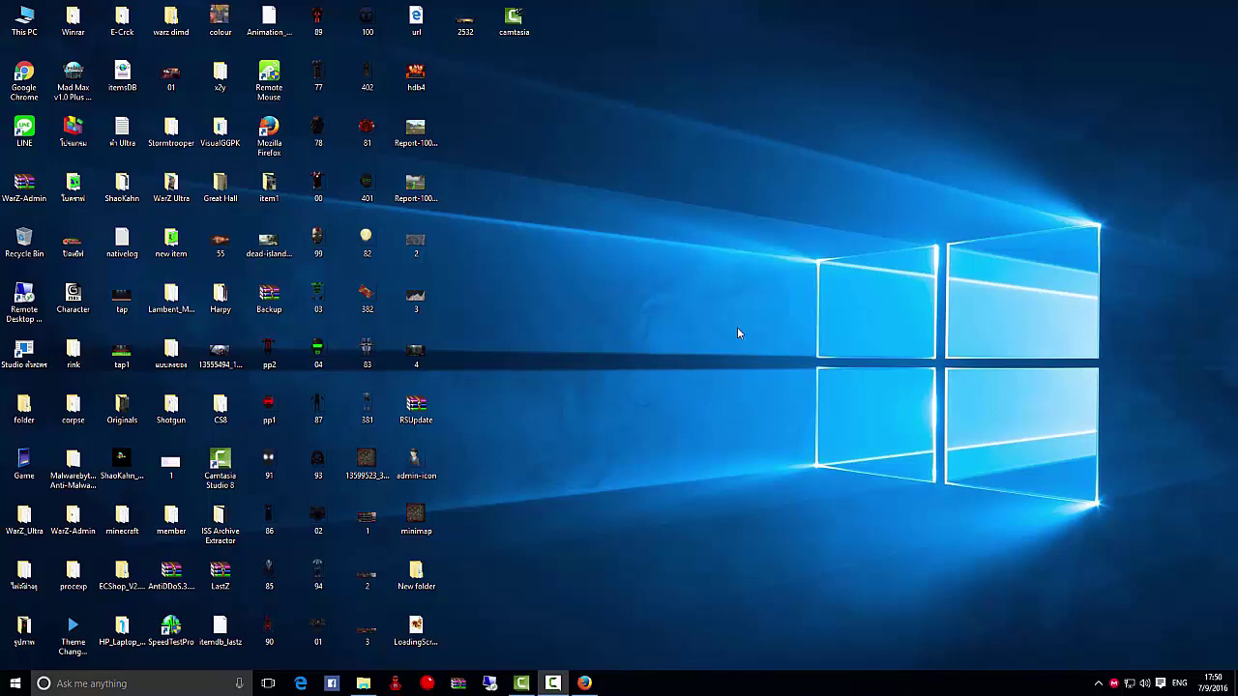
Examine the I:SS Archive Extractor post, its download link and the page address on the MadScripter site in Firefox
click(584, 683)
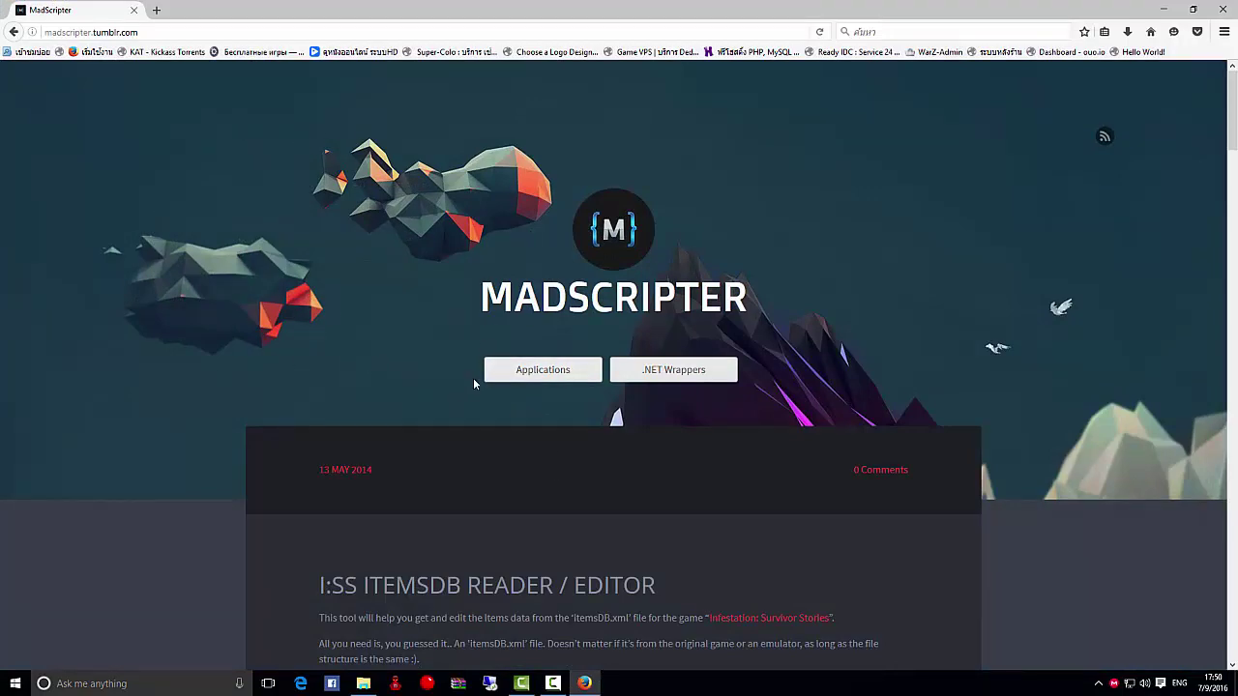
scroll(475, 401, down, 3)
scroll(475, 402, up, 1)
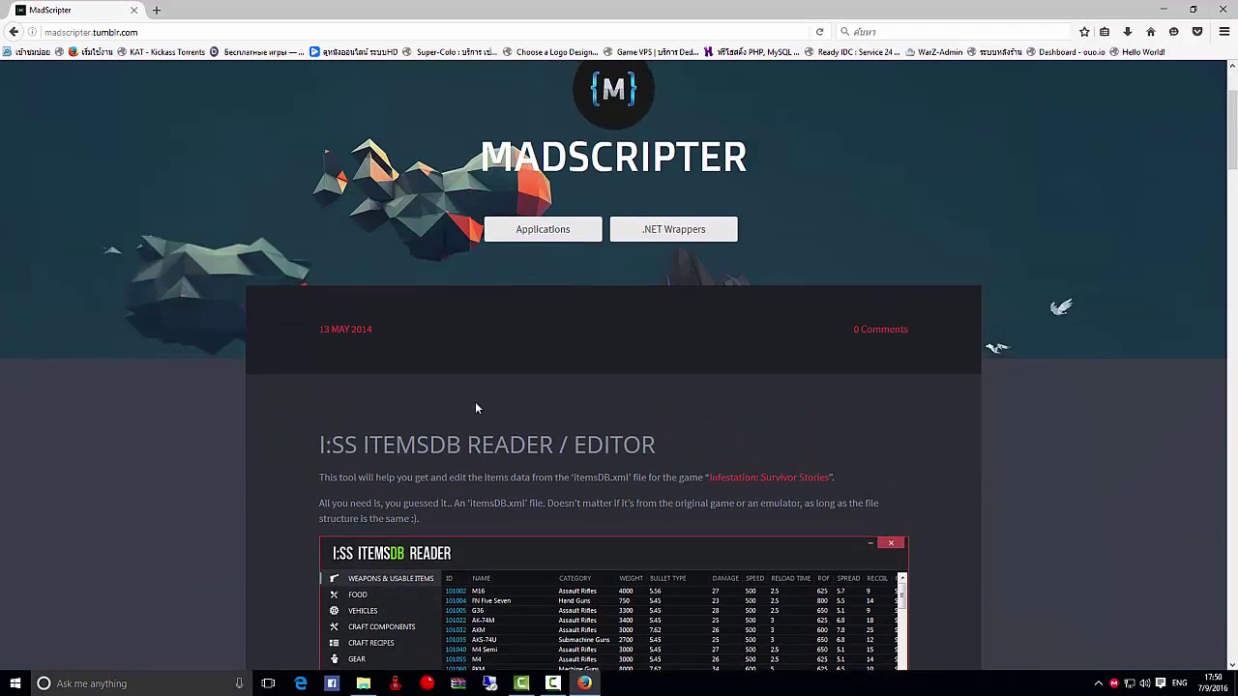
scroll(475, 407, up, 1)
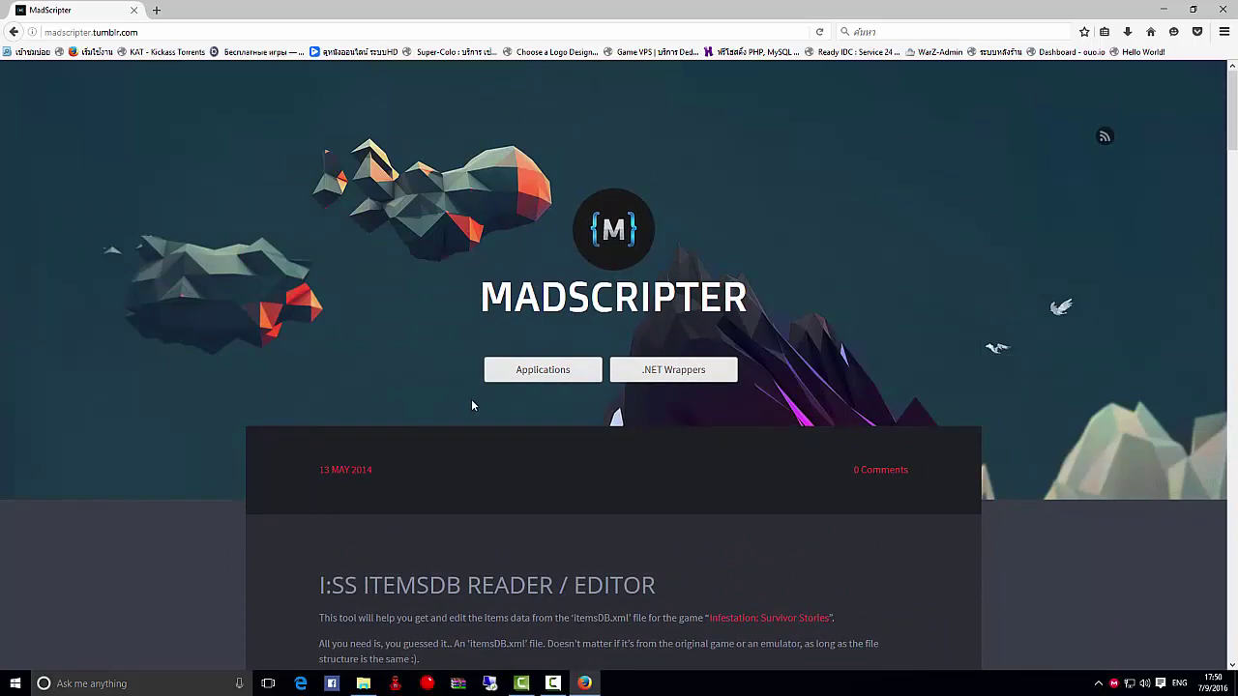
scroll(472, 405, down, 5)
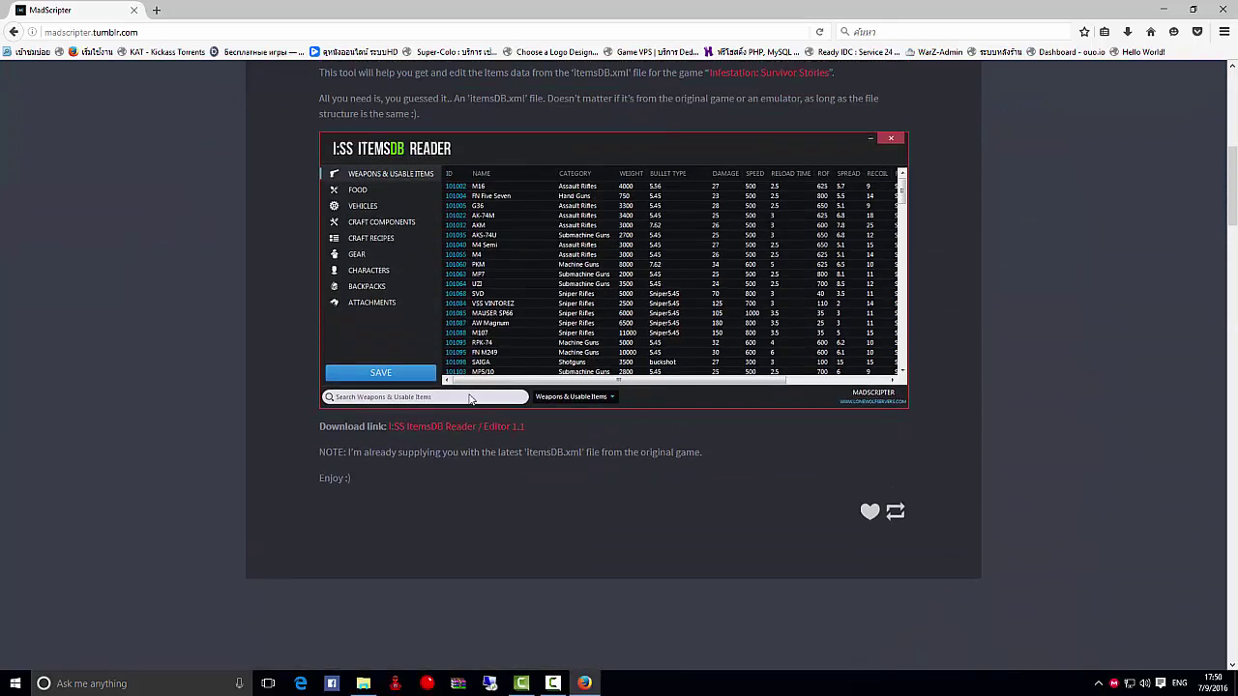
scroll(470, 397, up, 1)
scroll(470, 398, down, 6)
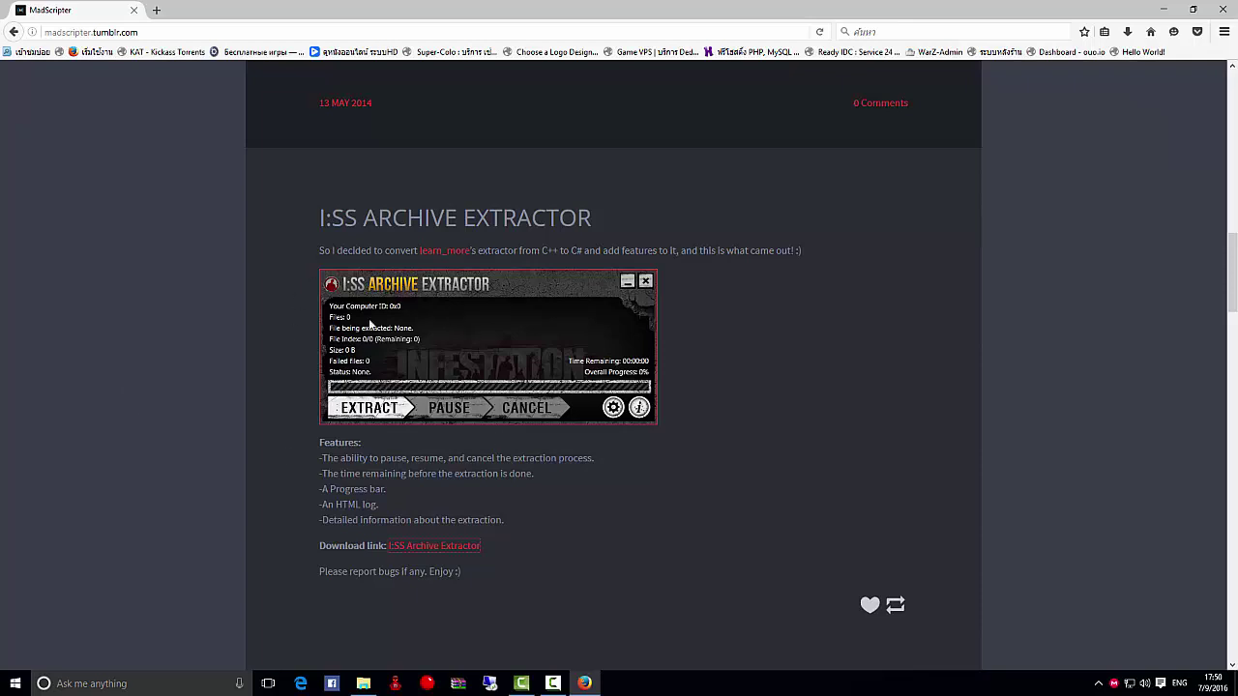
click(421, 548)
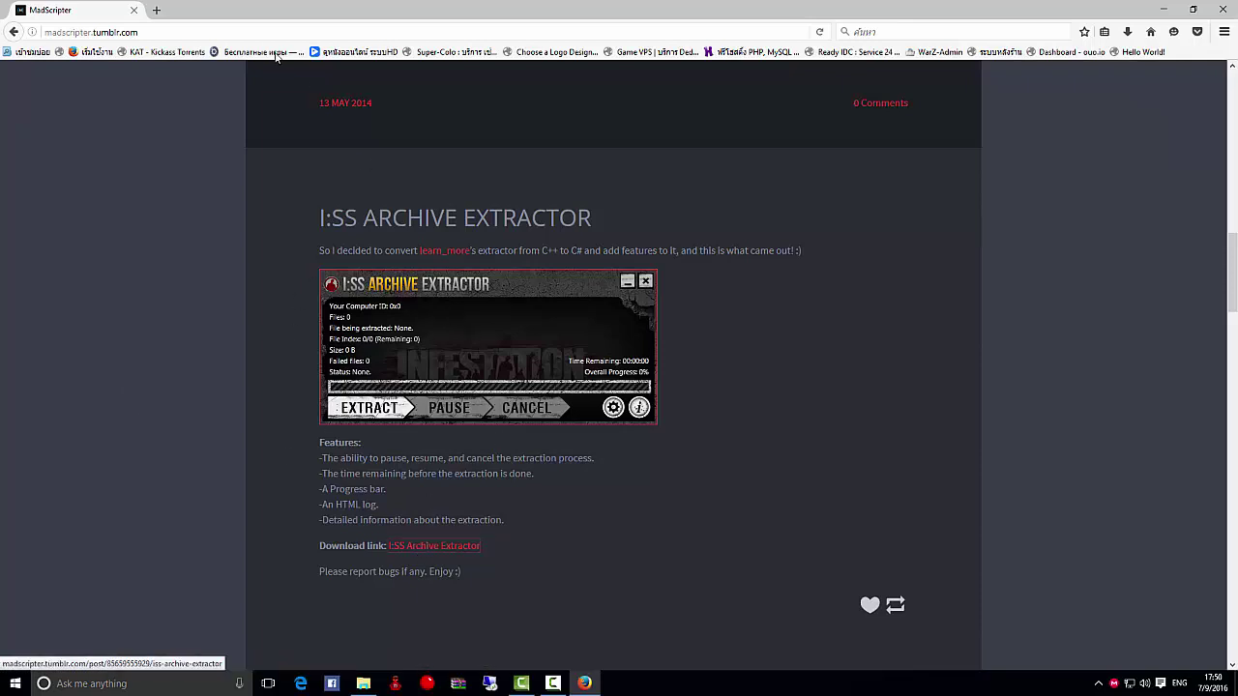
click(178, 31)
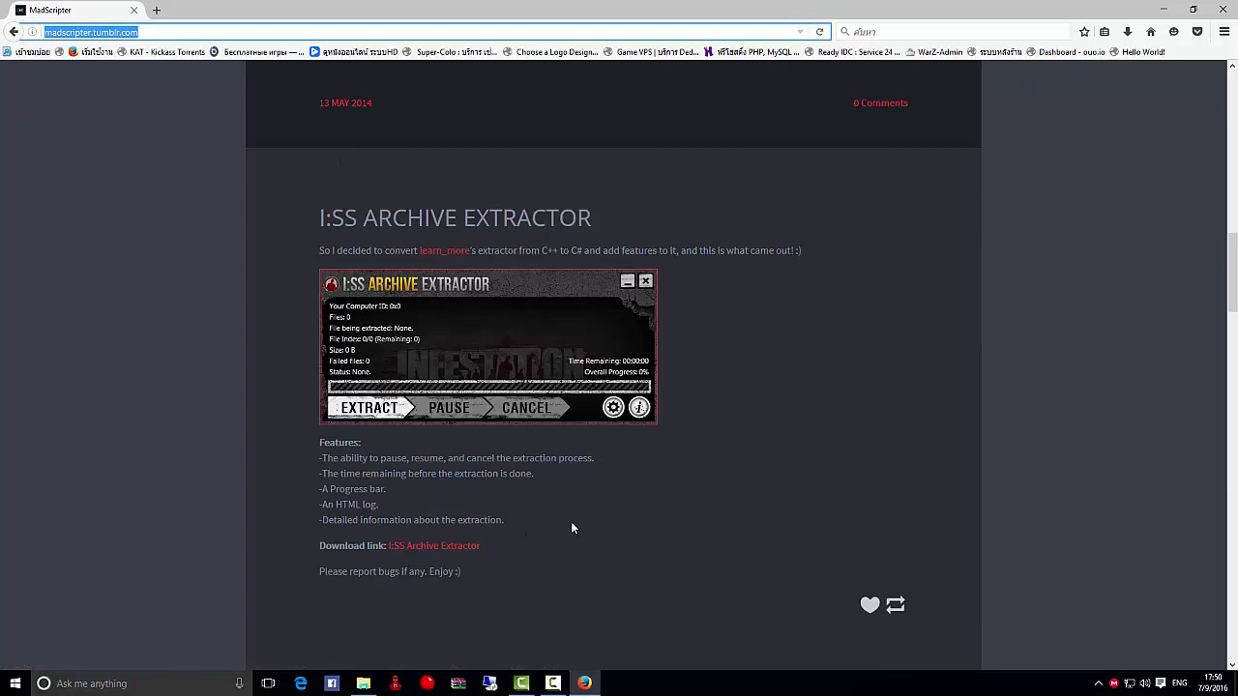
click(584, 682)
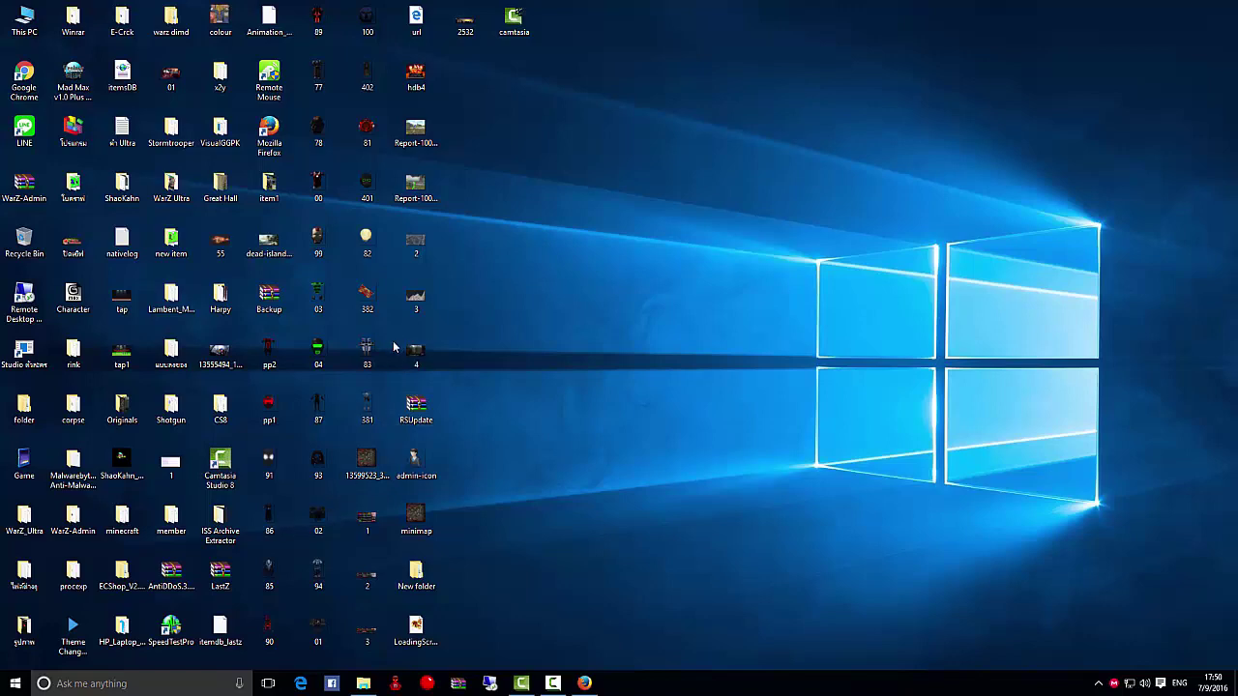
Open the ISS Archive Extractor folder on the desktop and try to launch ISSArchiveExtractor
double_click(237, 523)
drag(702, 291, 627, 159)
click(657, 243)
double_click(648, 163)
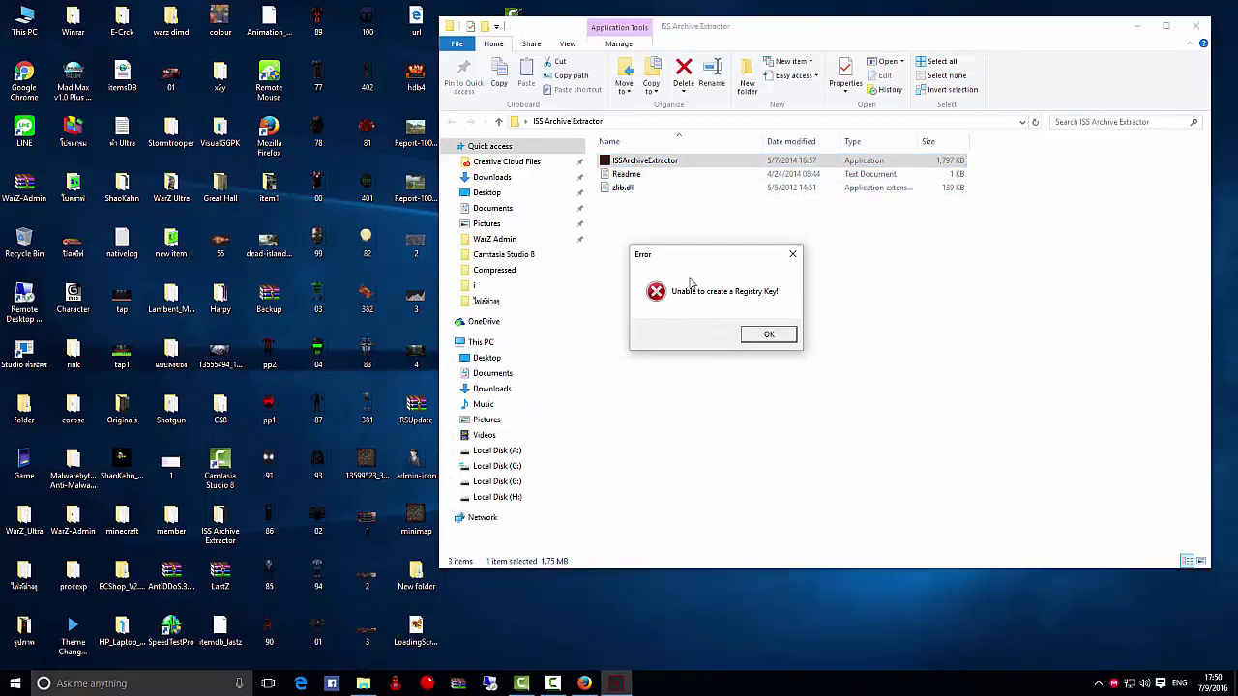
click(765, 347)
Run ISSArchiveExtractor as administrator and move its window clear of the folder's file list
right_click(644, 164)
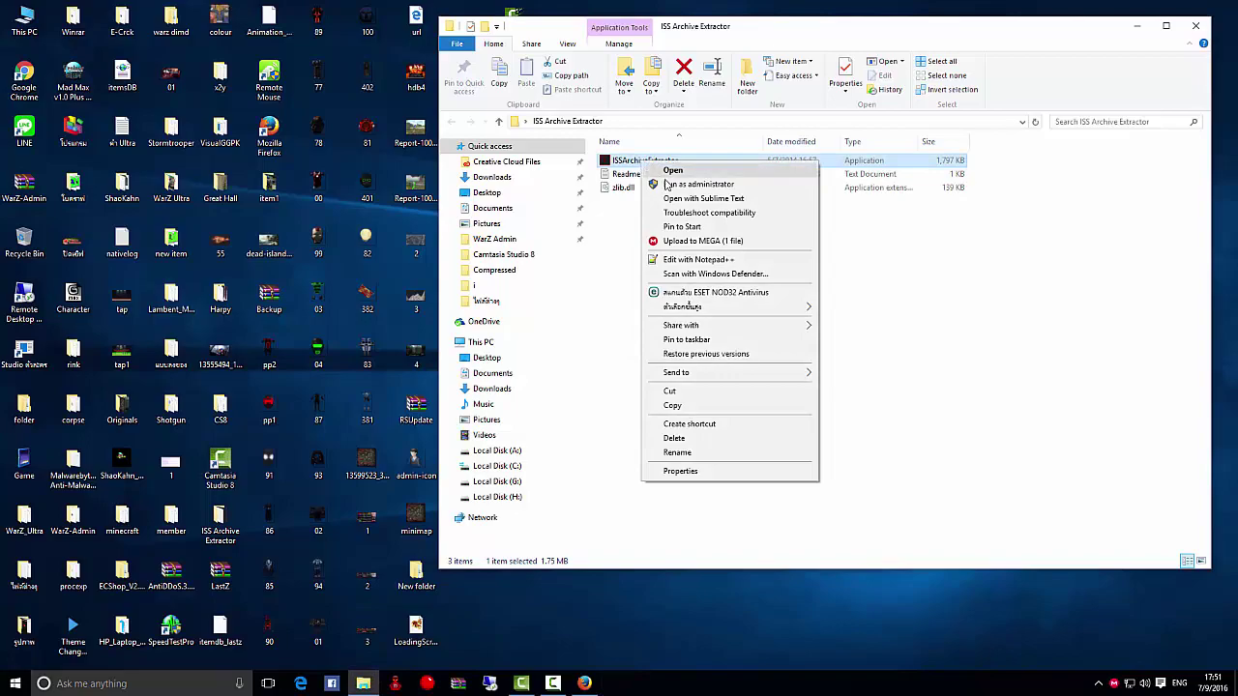
click(672, 187)
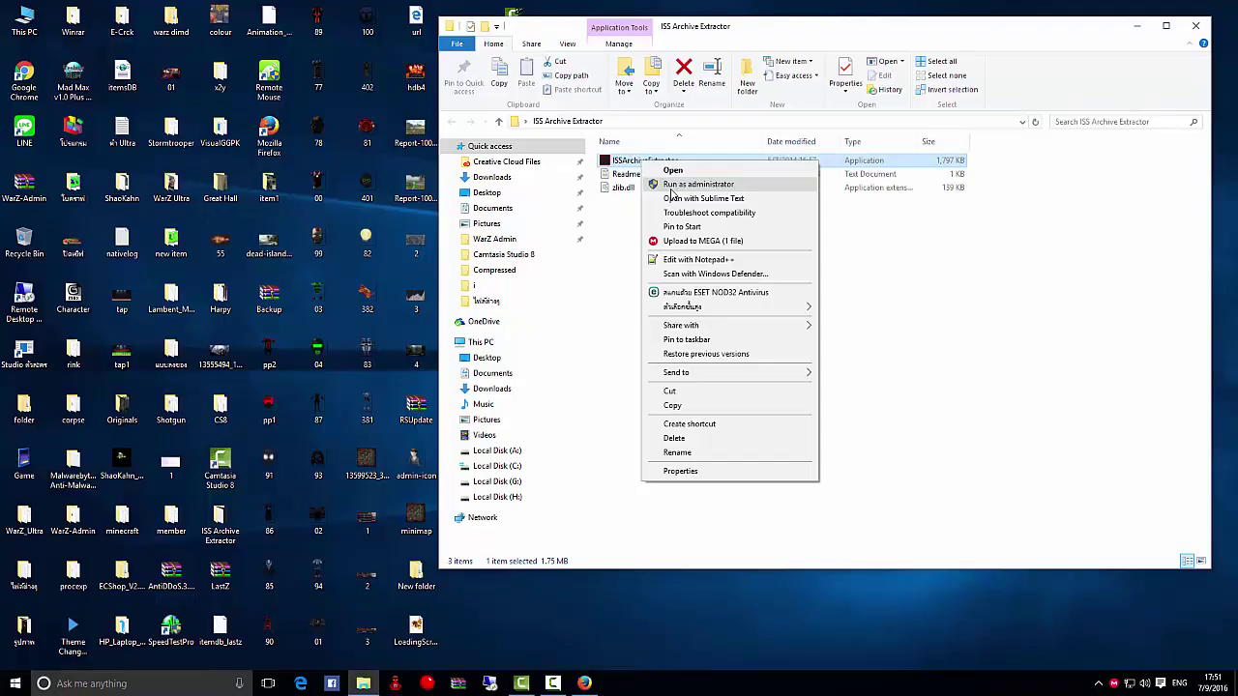
click(671, 185)
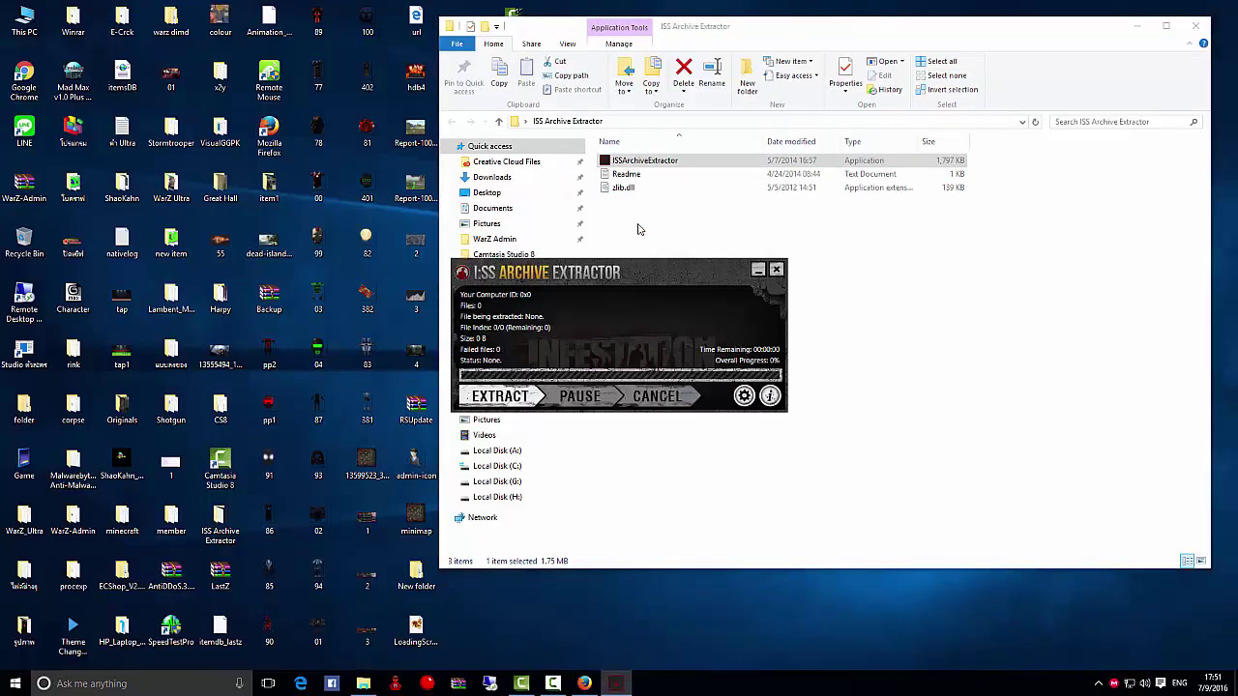
drag(637, 272, 781, 245)
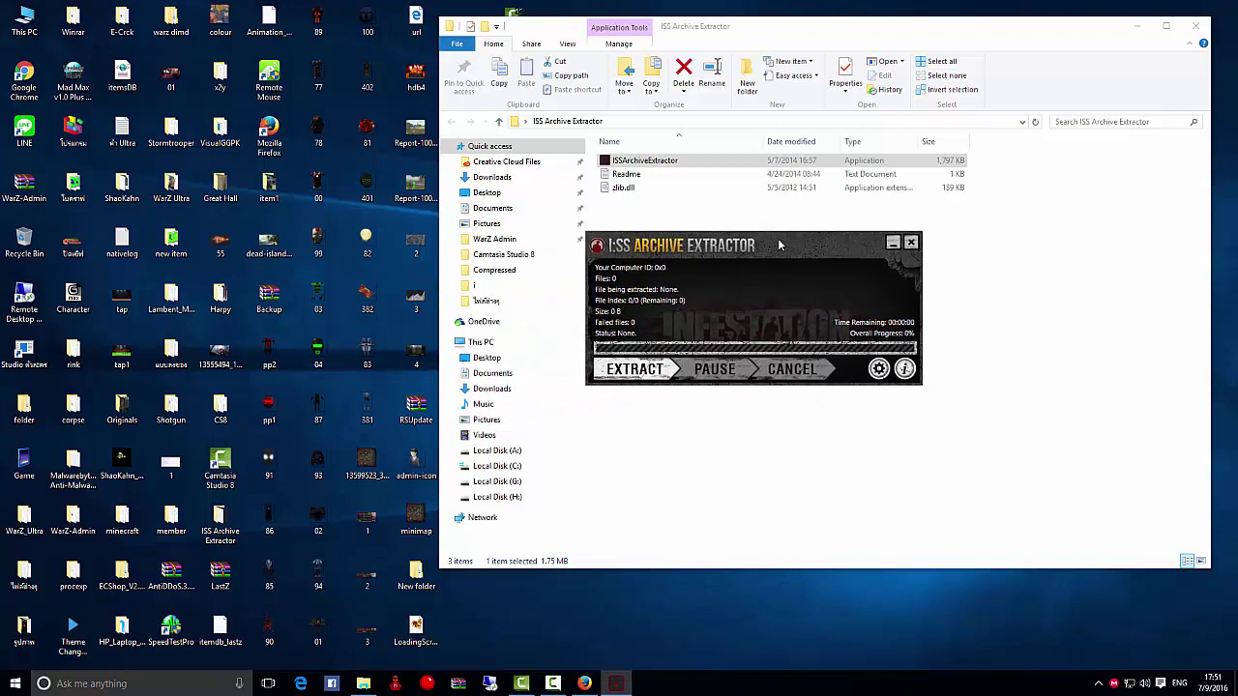
In the extractor's options, set the game folder to A:\WarZ\13
click(879, 370)
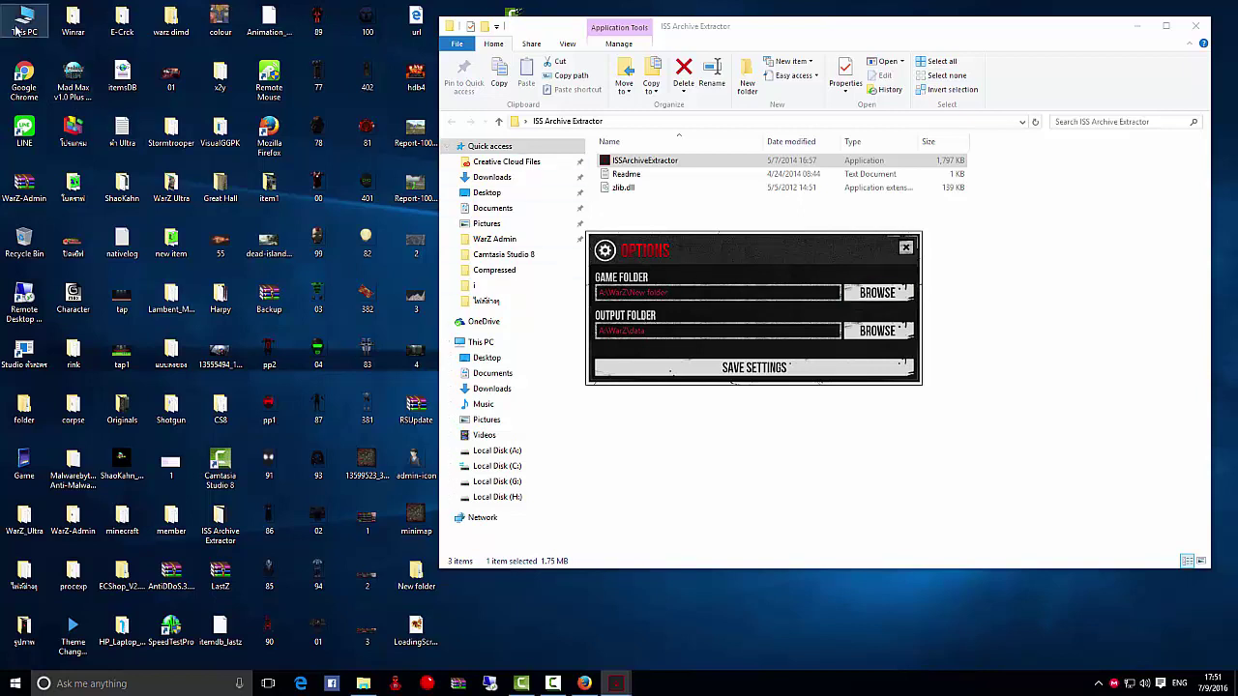
click(851, 295)
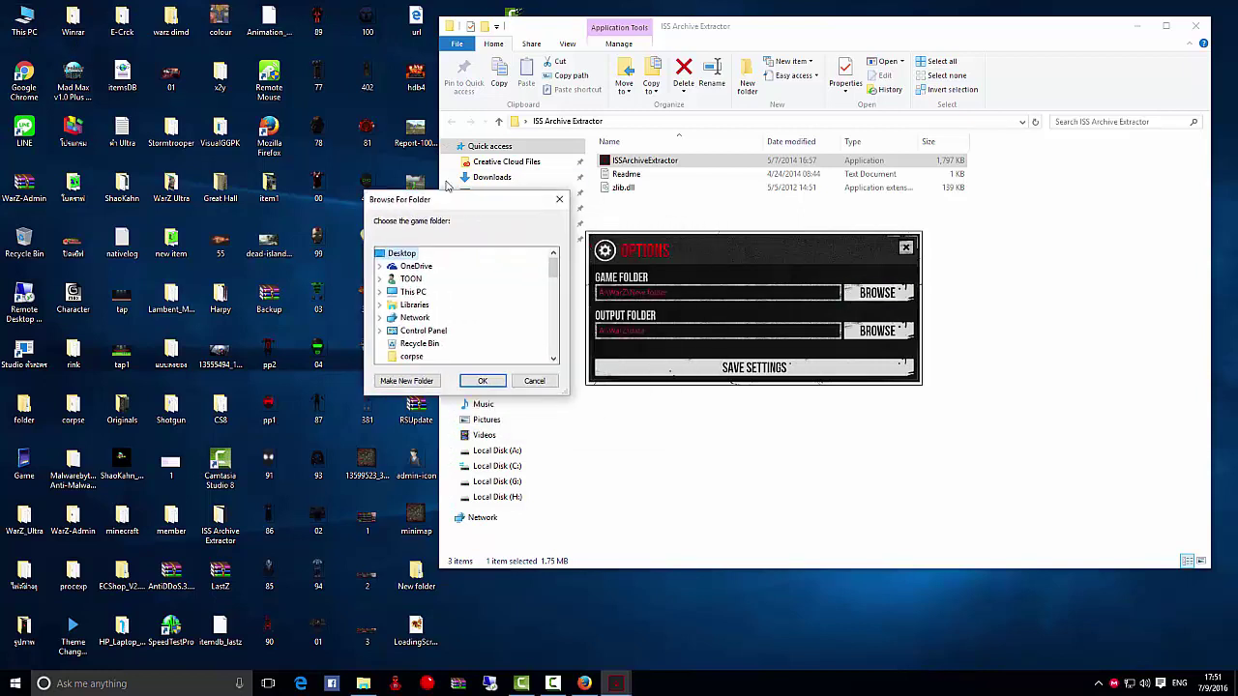
mouse_move(519, 250)
mouse_down()
mouse_move(520, 320)
mouse_move(522, 248)
mouse_up()
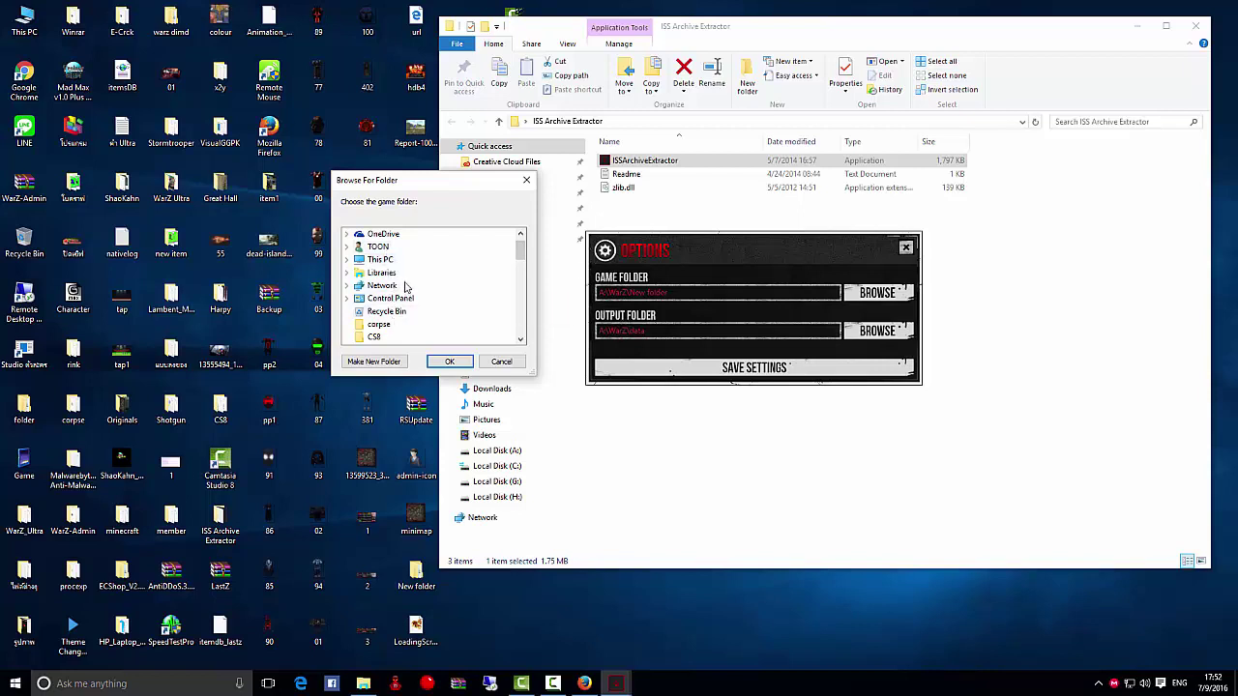
scroll(429, 312, down, 2)
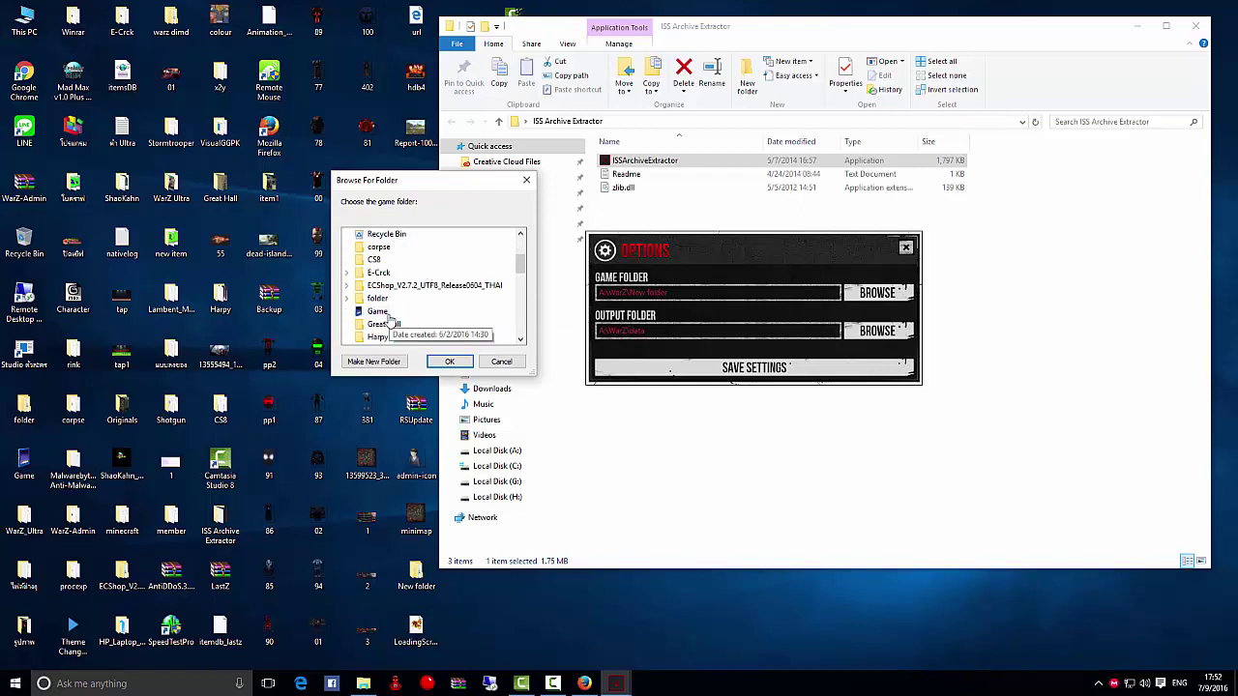
scroll(411, 322, down, 10)
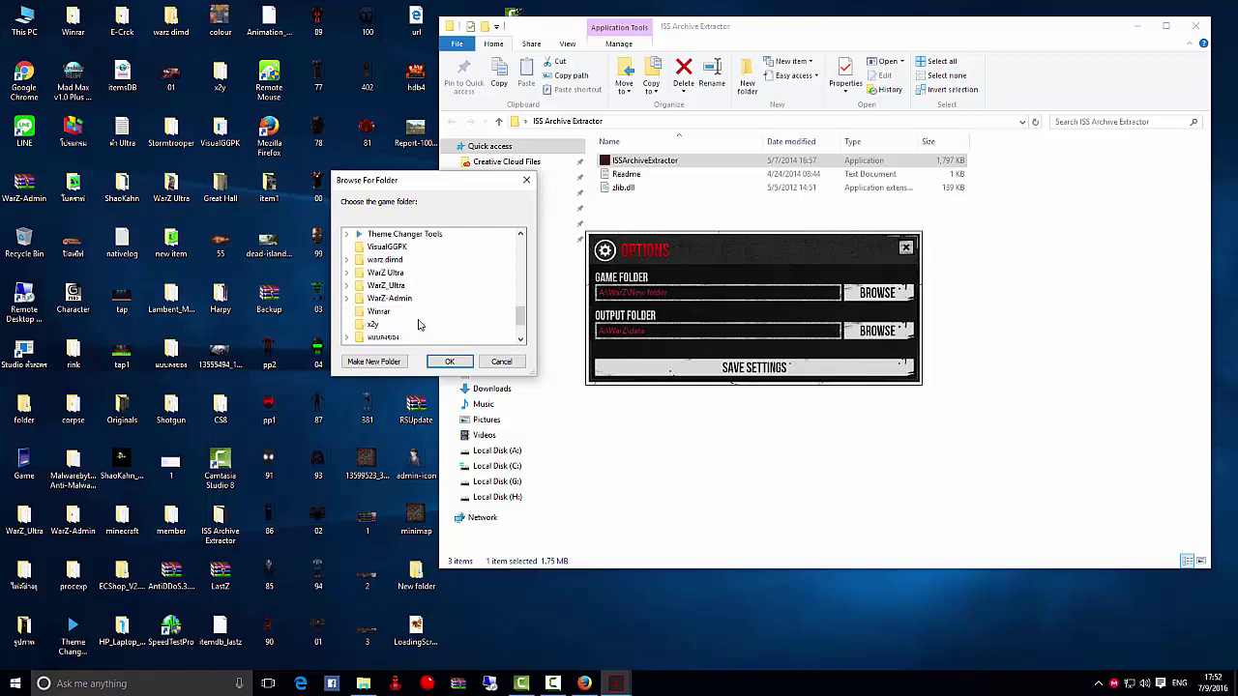
scroll(418, 325, up, 15)
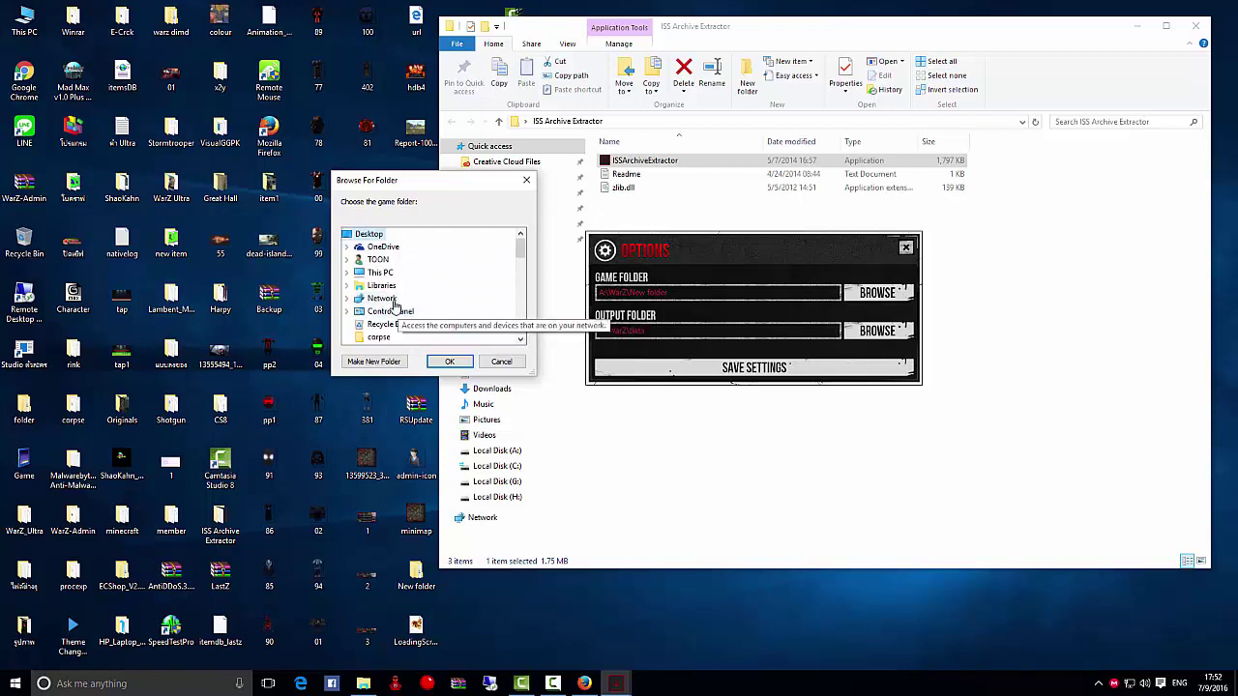
double_click(386, 273)
scroll(502, 316, up, 1)
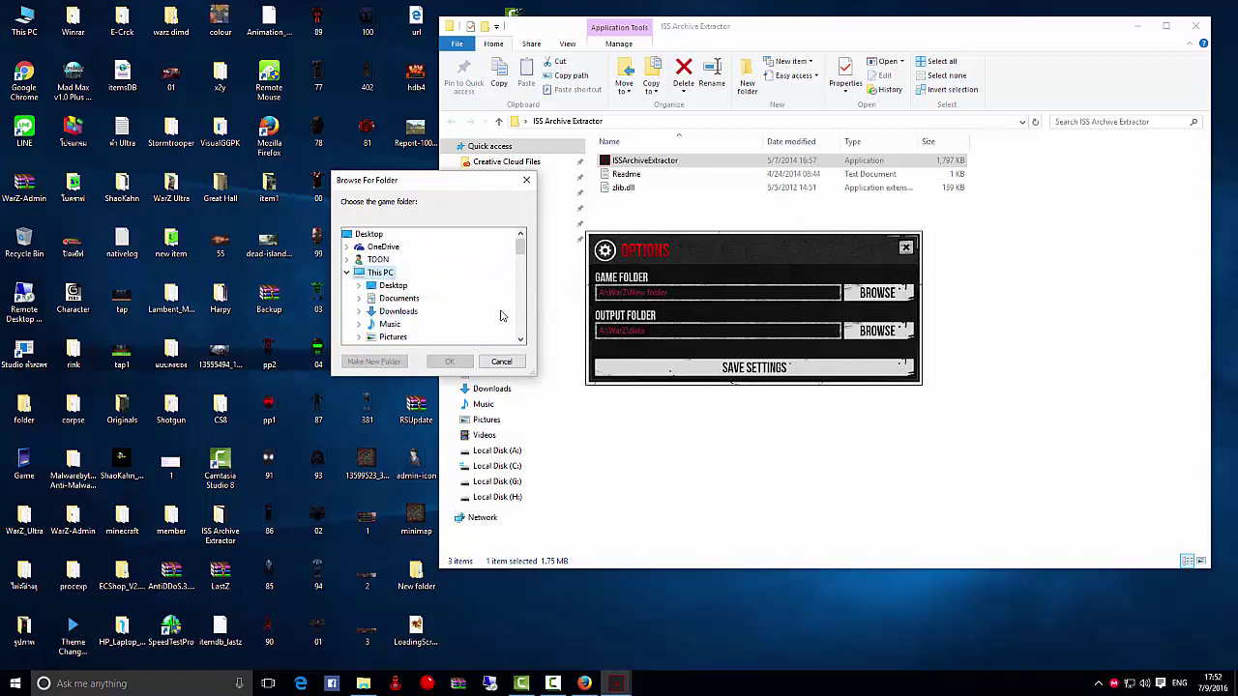
scroll(450, 302, down, 2)
click(407, 300)
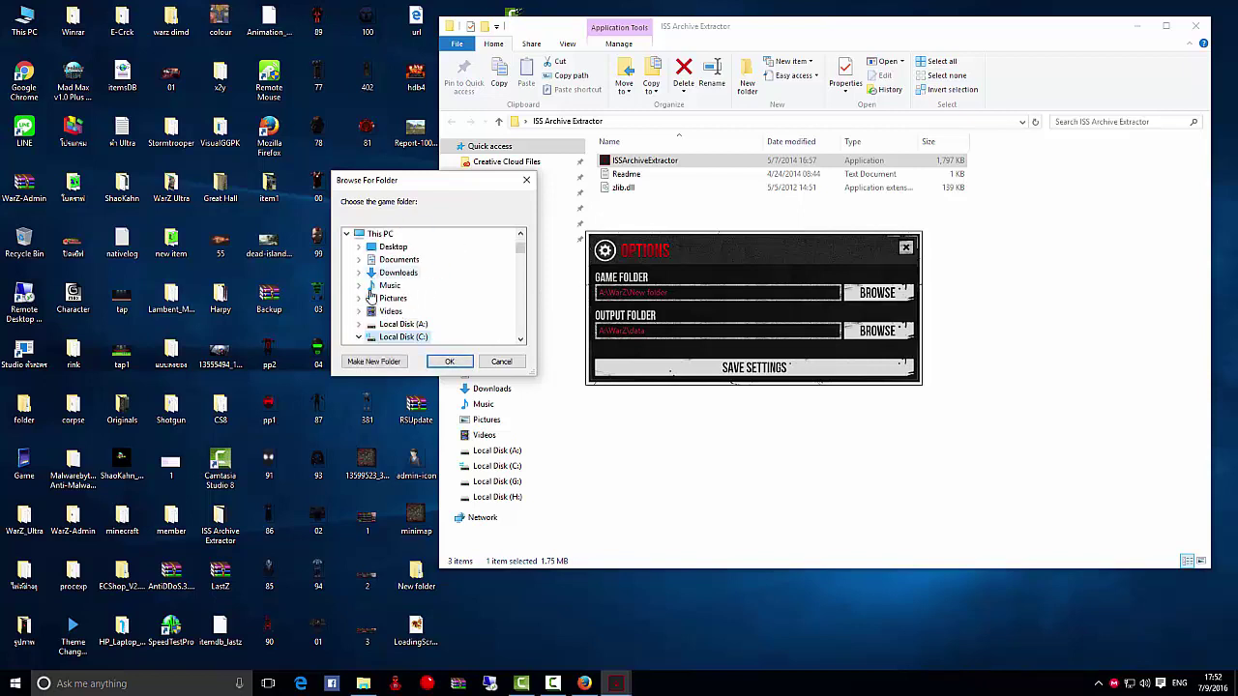
click(402, 324)
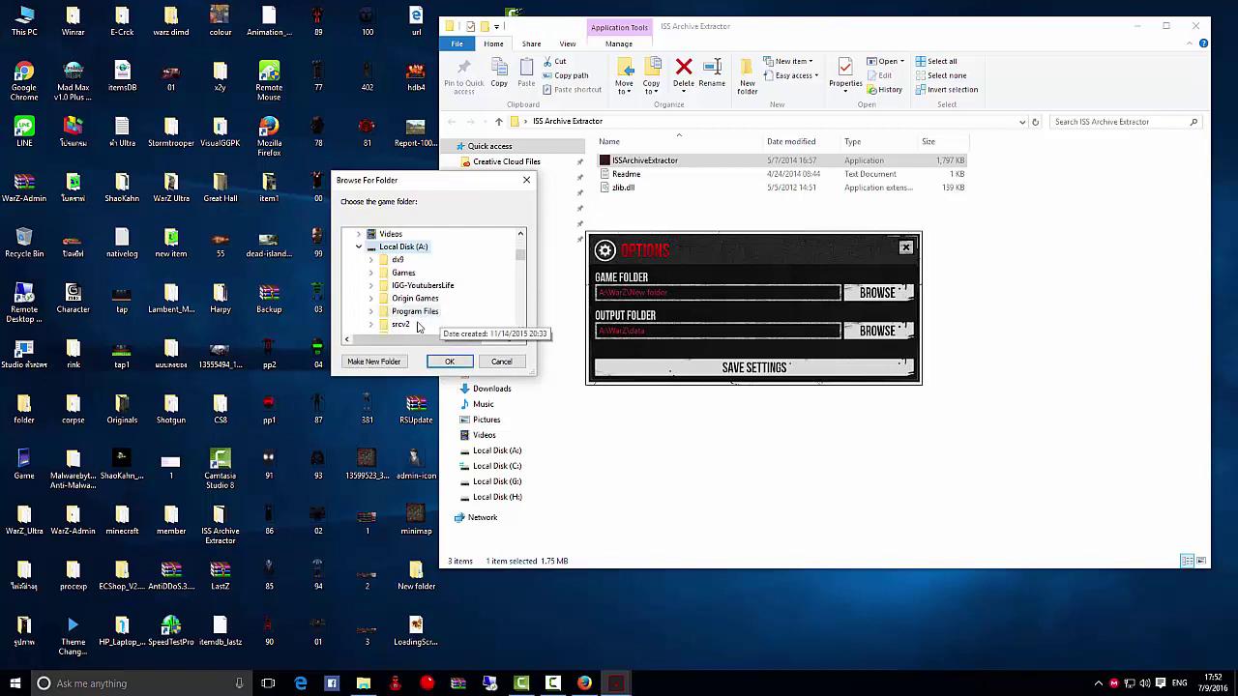
scroll(418, 327, down, 2)
scroll(440, 285, down, 1)
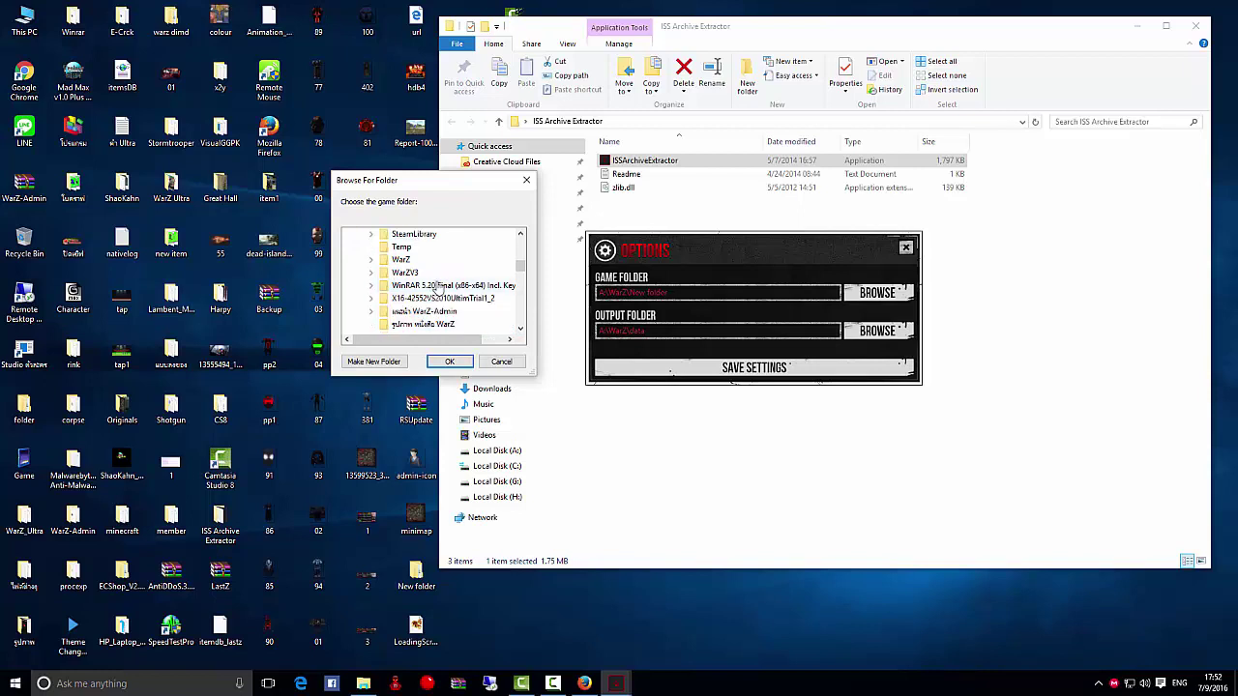
click(400, 259)
scroll(443, 300, up, 2)
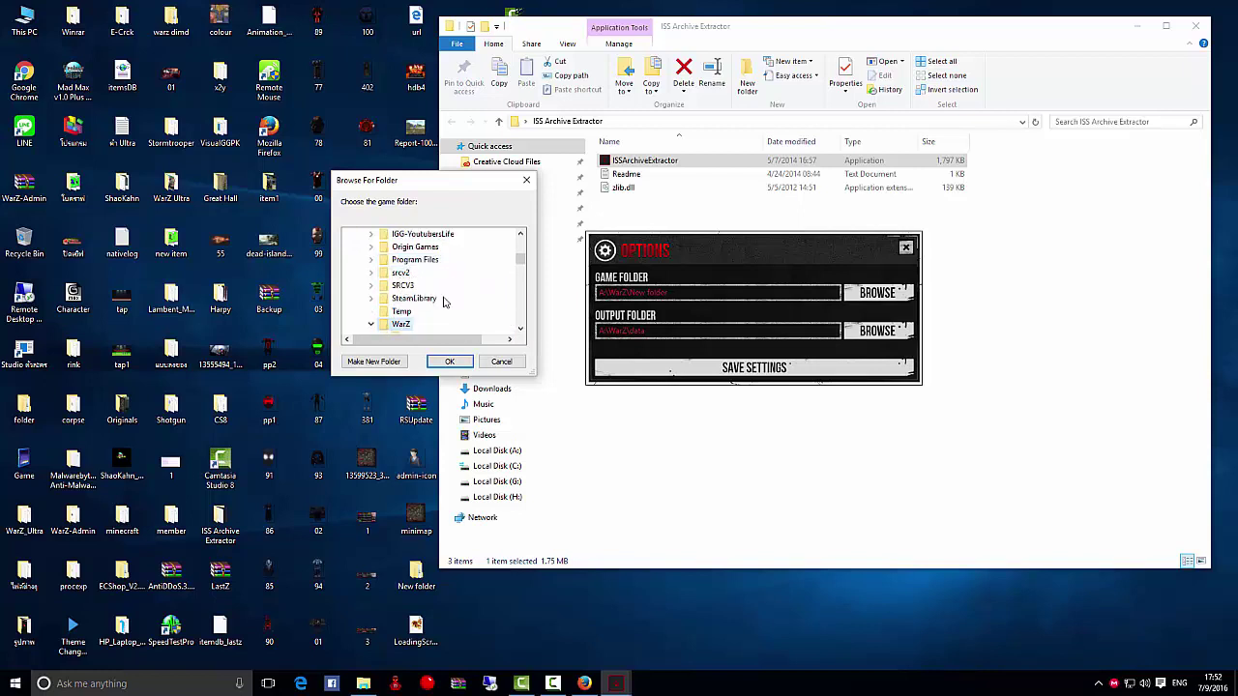
scroll(434, 320, down, 1)
click(408, 329)
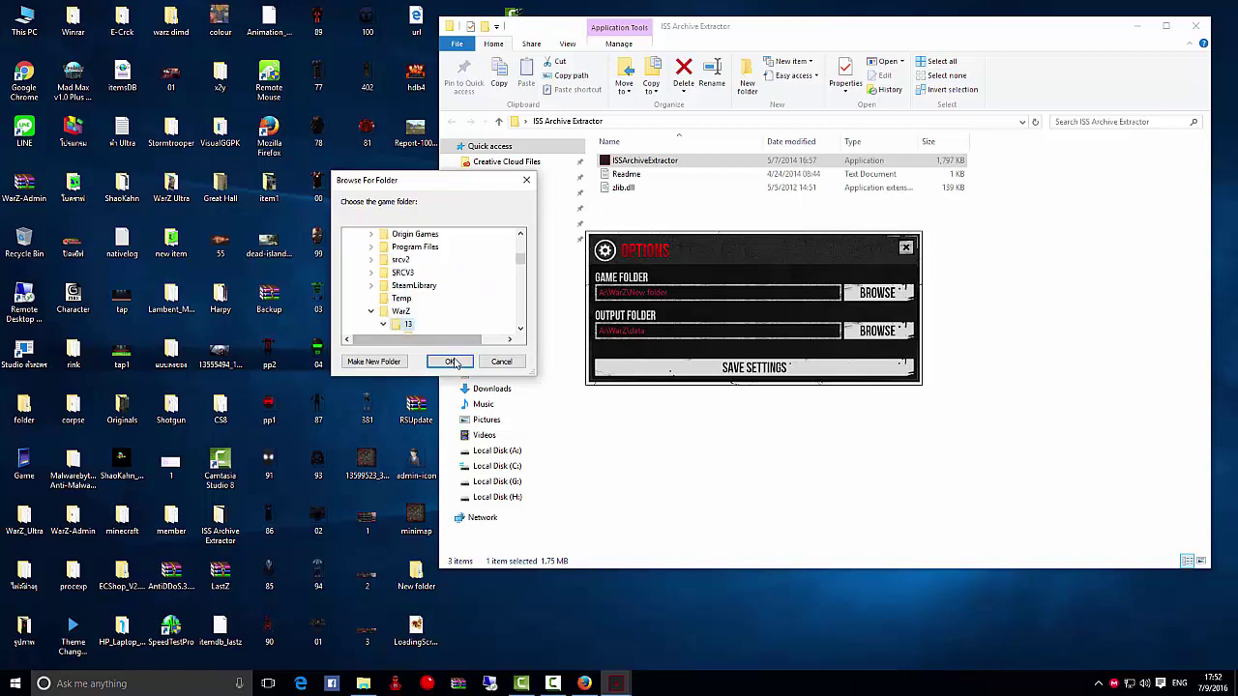
click(451, 362)
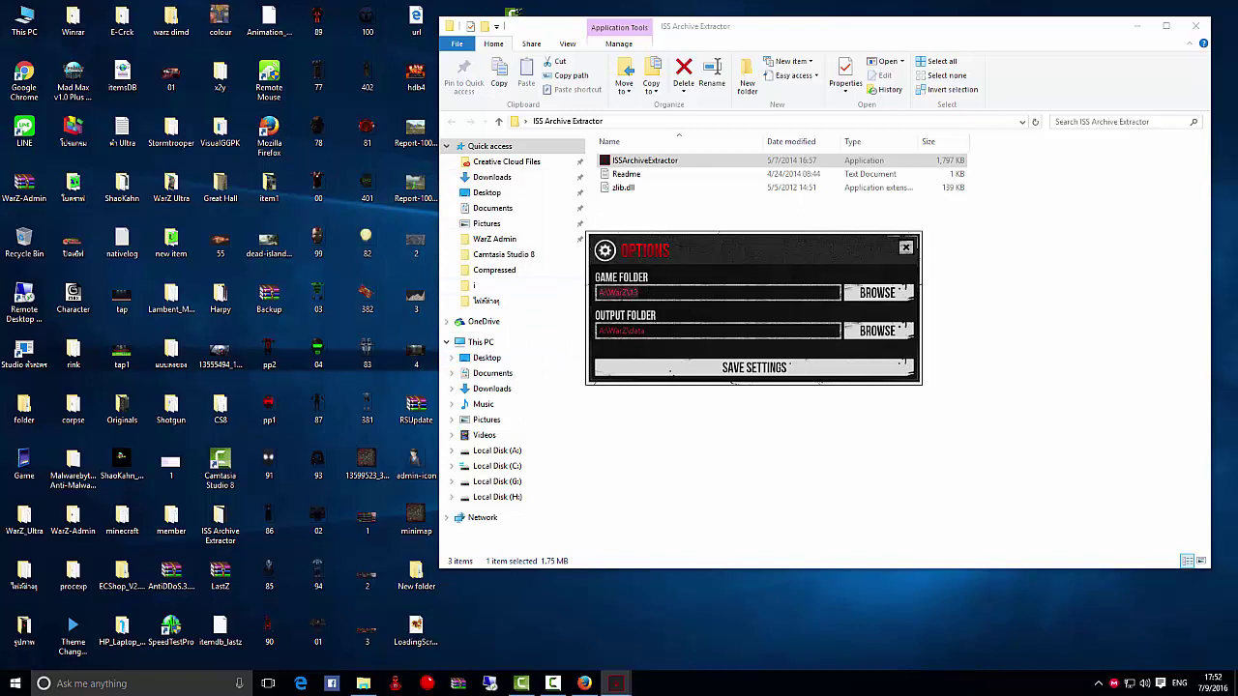
Create a new folder named data_WARZ on the desktop
click(669, 327)
right_click(625, 597)
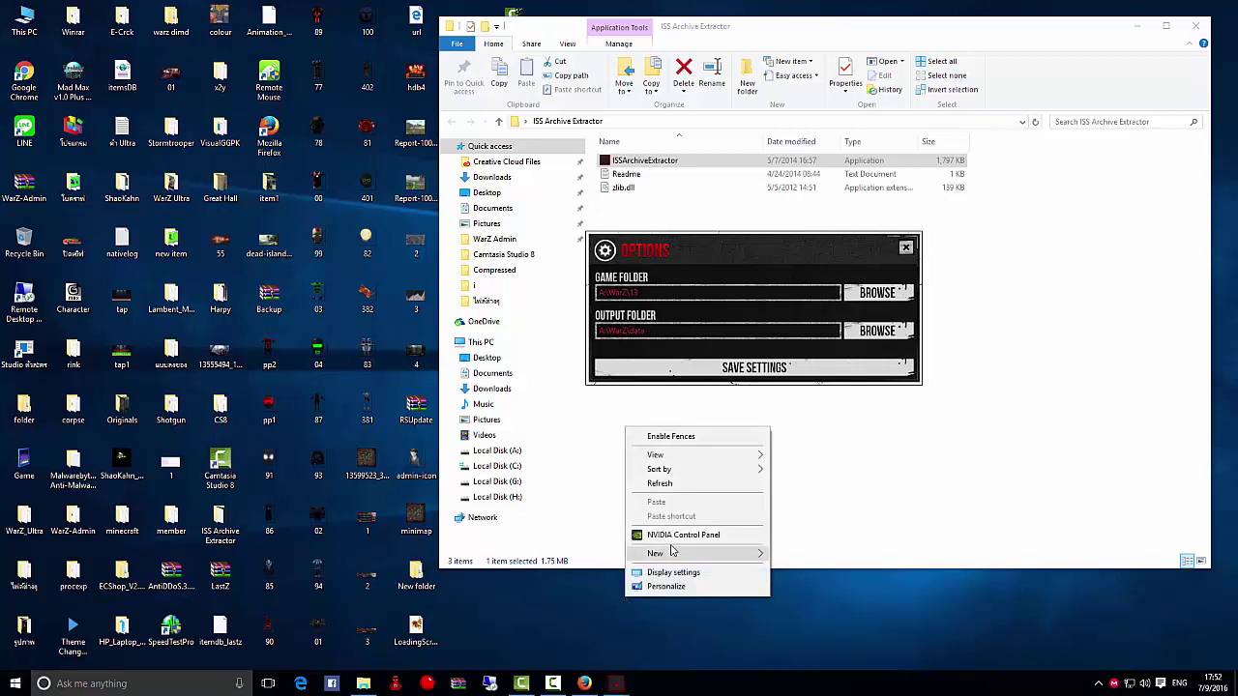
mouse_move(677, 554)
click(788, 555)
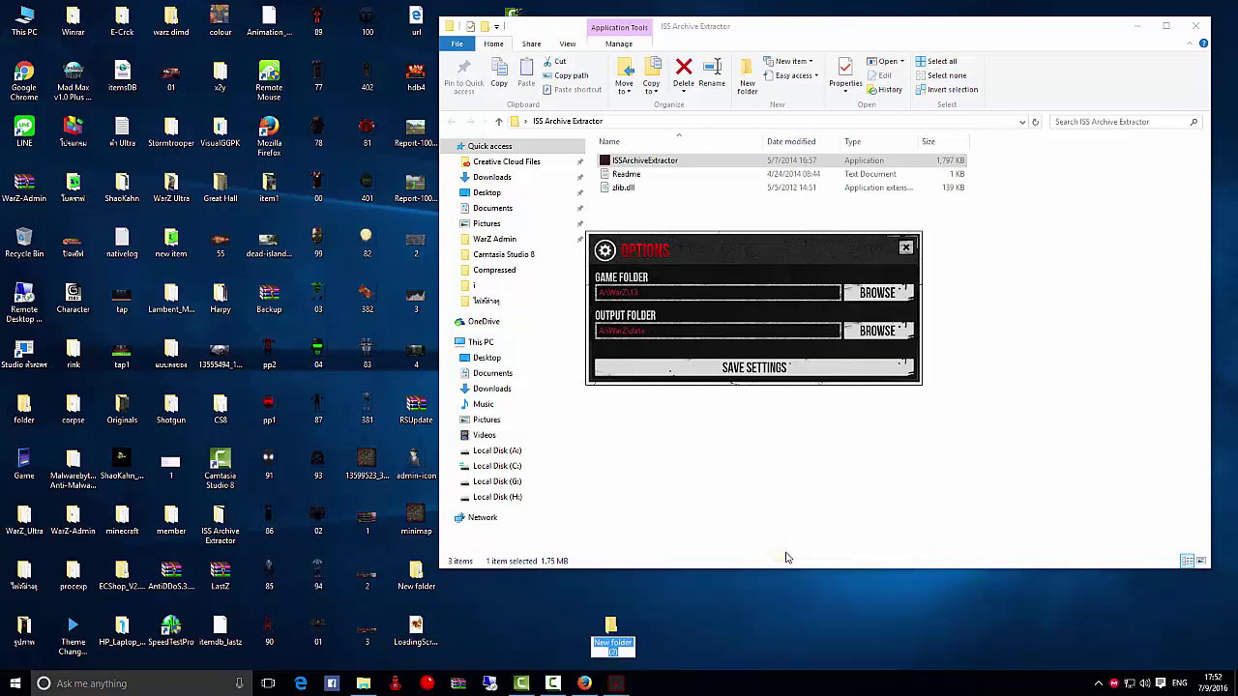
text(data)
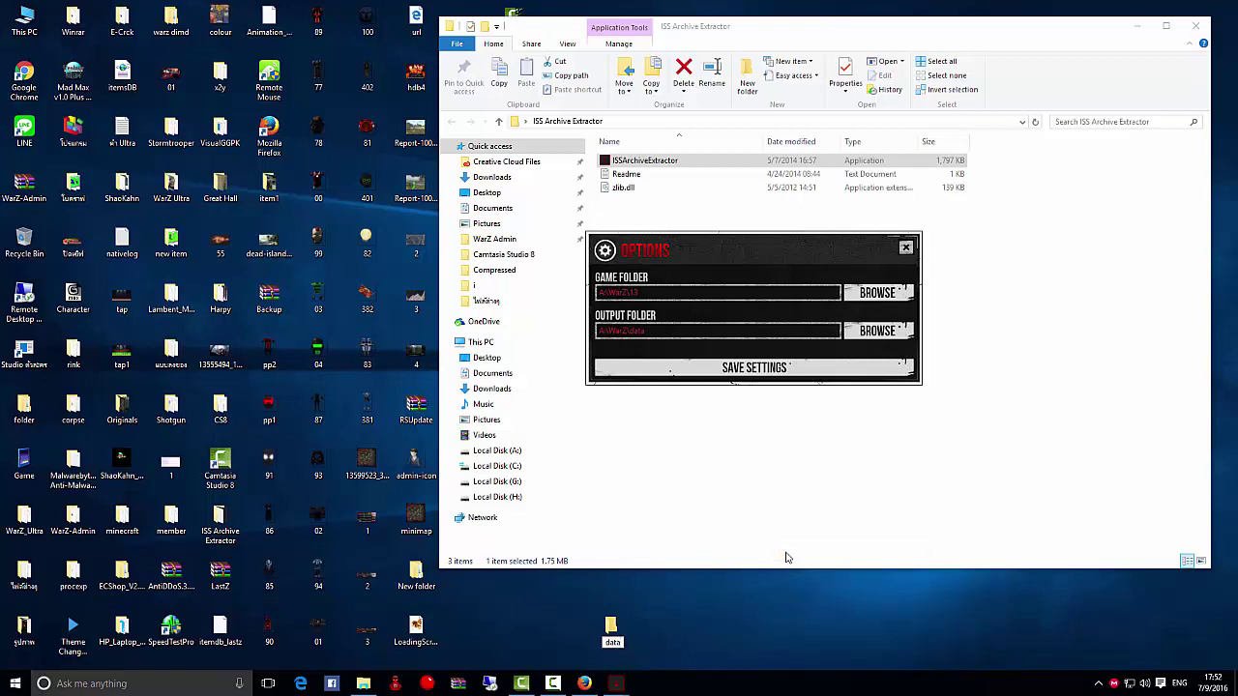
text(_WARZ)
key(Return)
Set the extractor's output folder to data_WARZ on the desktop and save the settings
click(875, 330)
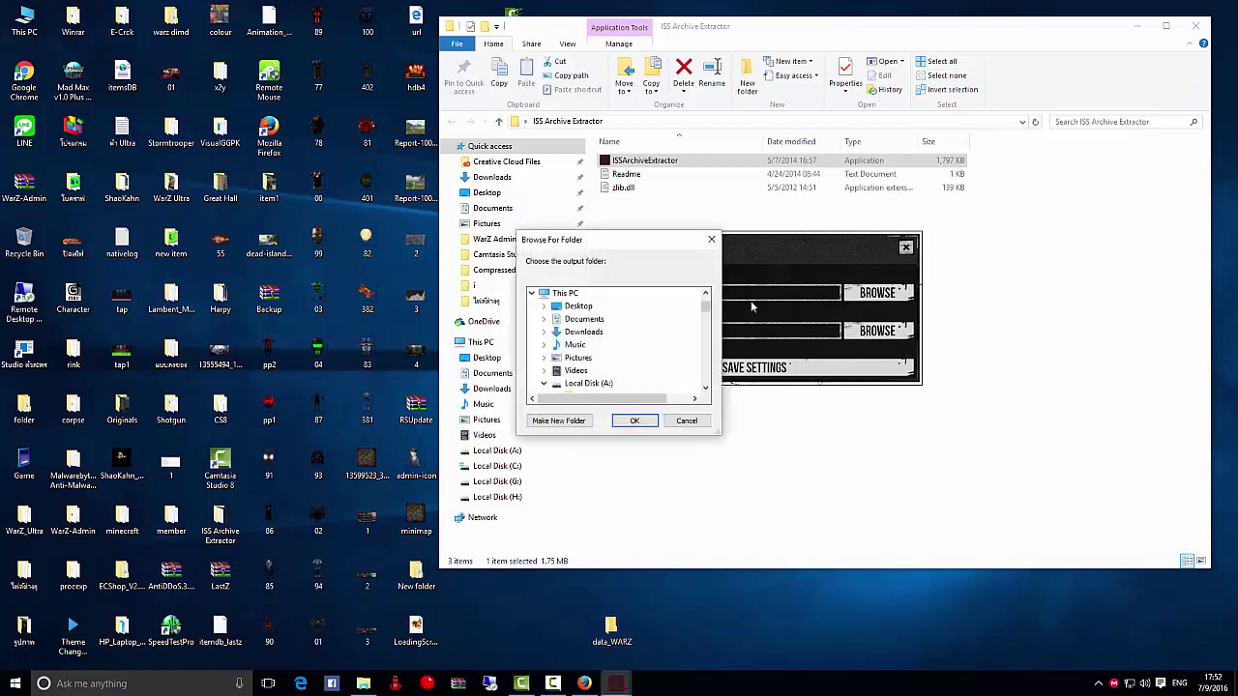
drag(707, 312, 706, 291)
click(594, 355)
scroll(650, 358, down, 3)
scroll(650, 358, up, 3)
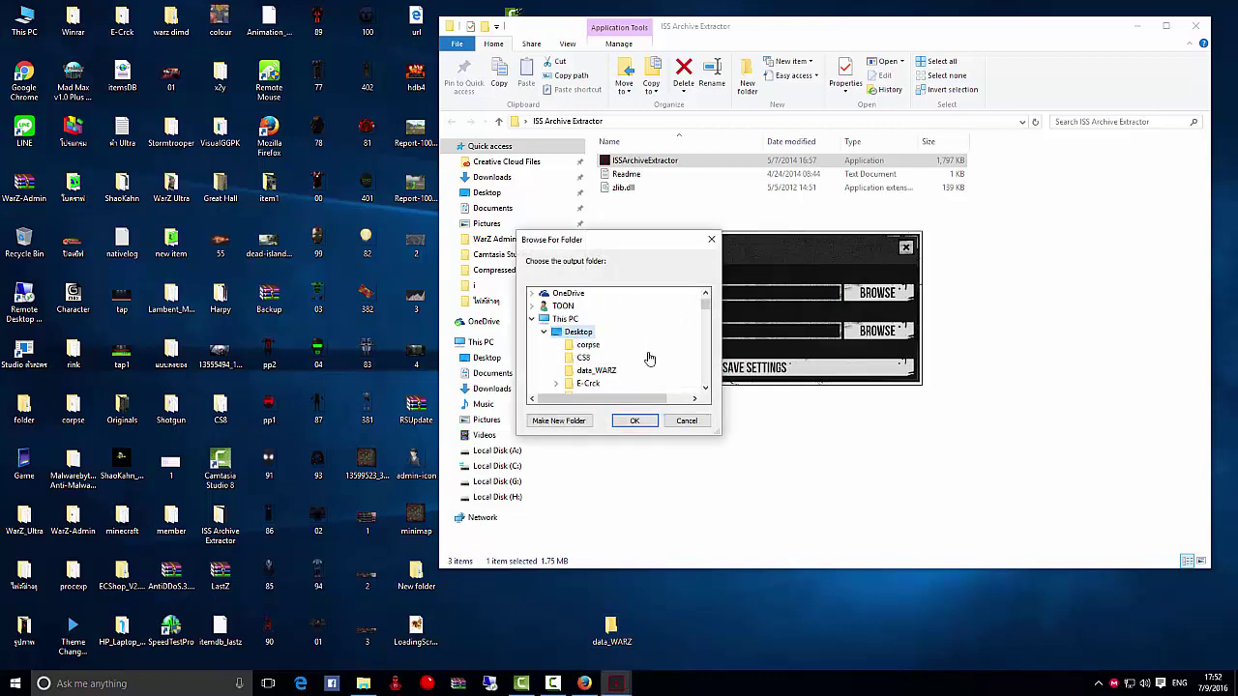
scroll(646, 358, down, 1)
click(619, 332)
click(654, 419)
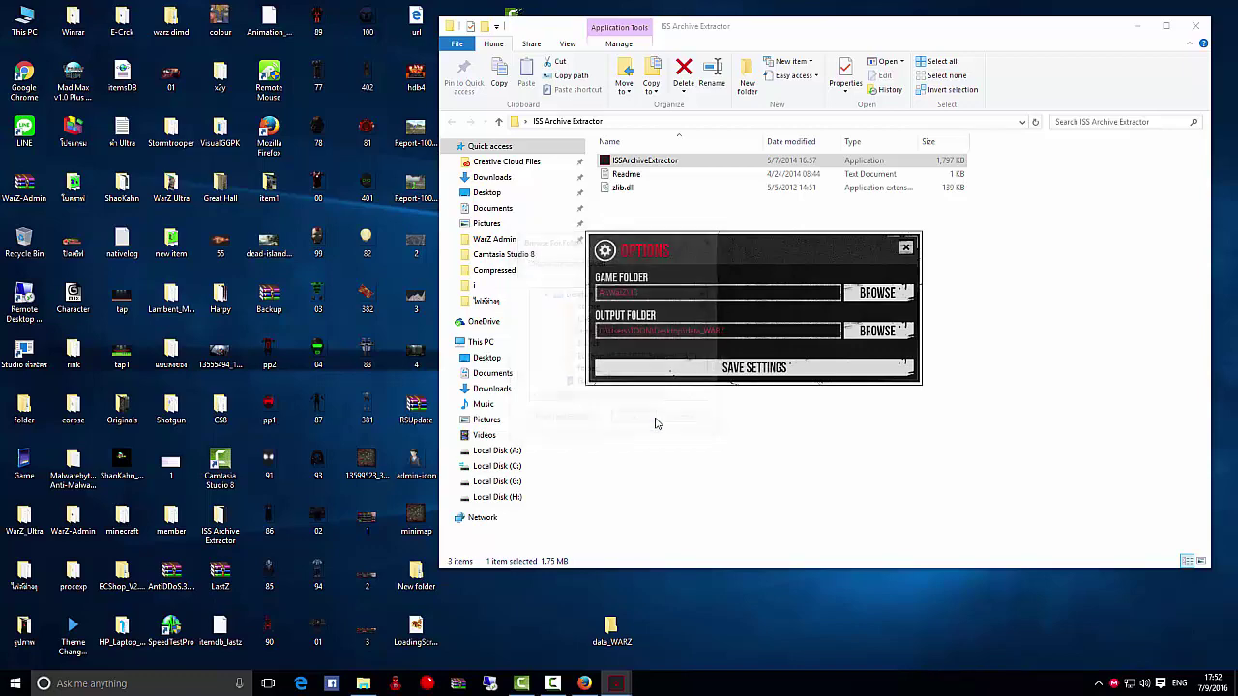
click(752, 373)
Start extracting the game archive and check the extracted files in the data_WARZ folder
drag(763, 248, 772, 215)
click(644, 336)
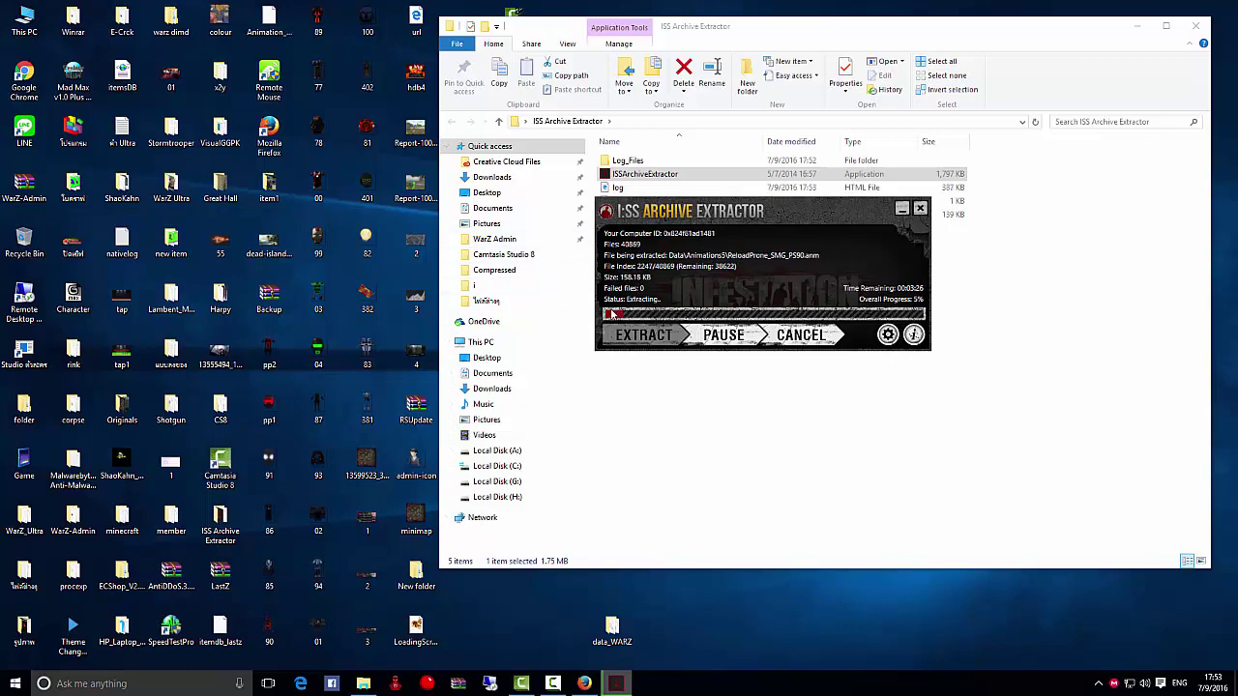
double_click(619, 634)
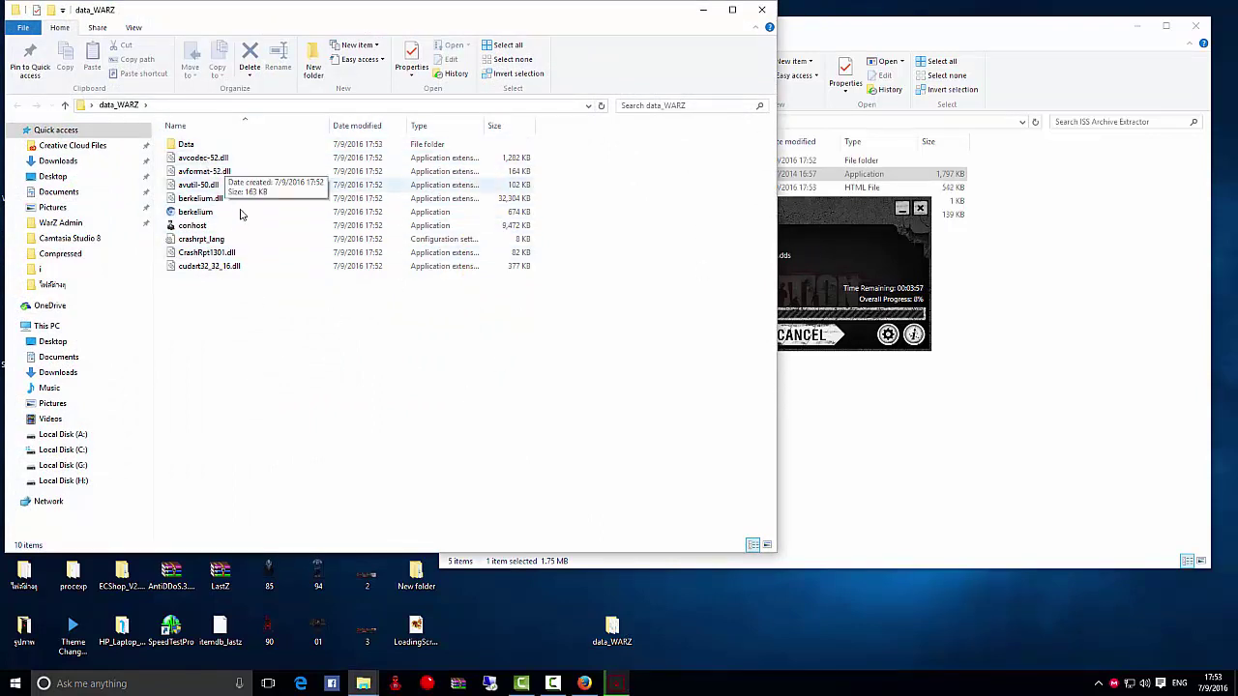
click(761, 9)
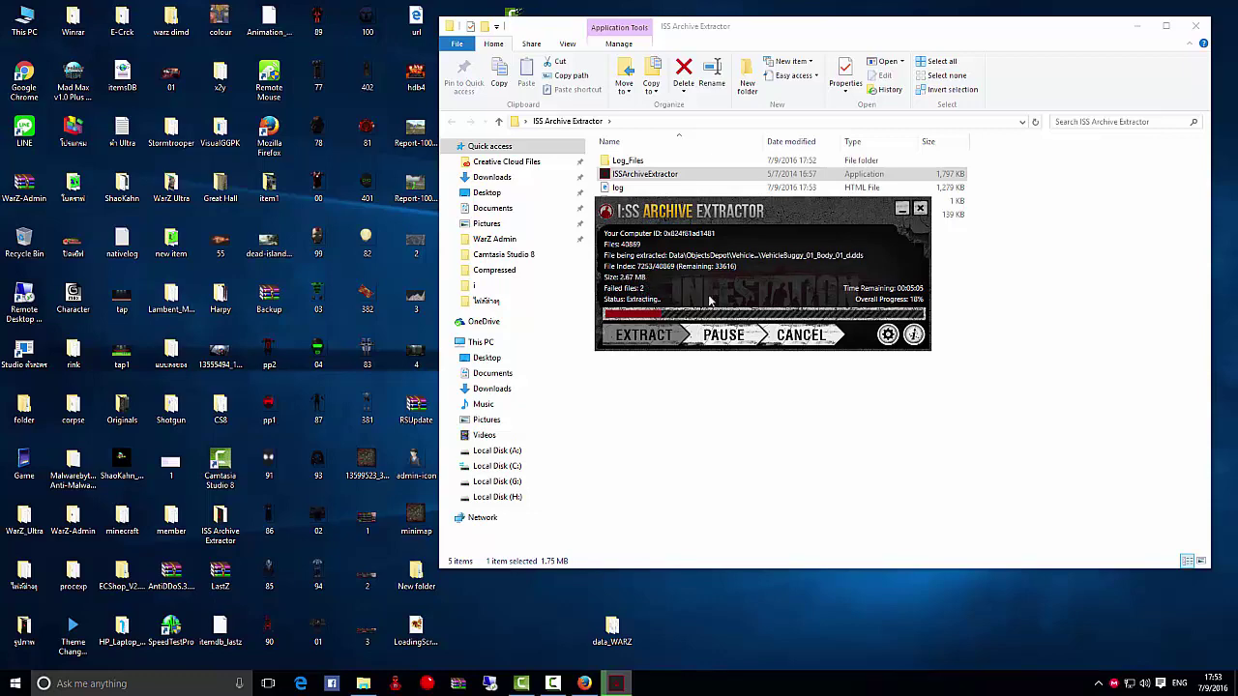
Exit the archive extractor while the extraction is still running
drag(721, 213, 711, 269)
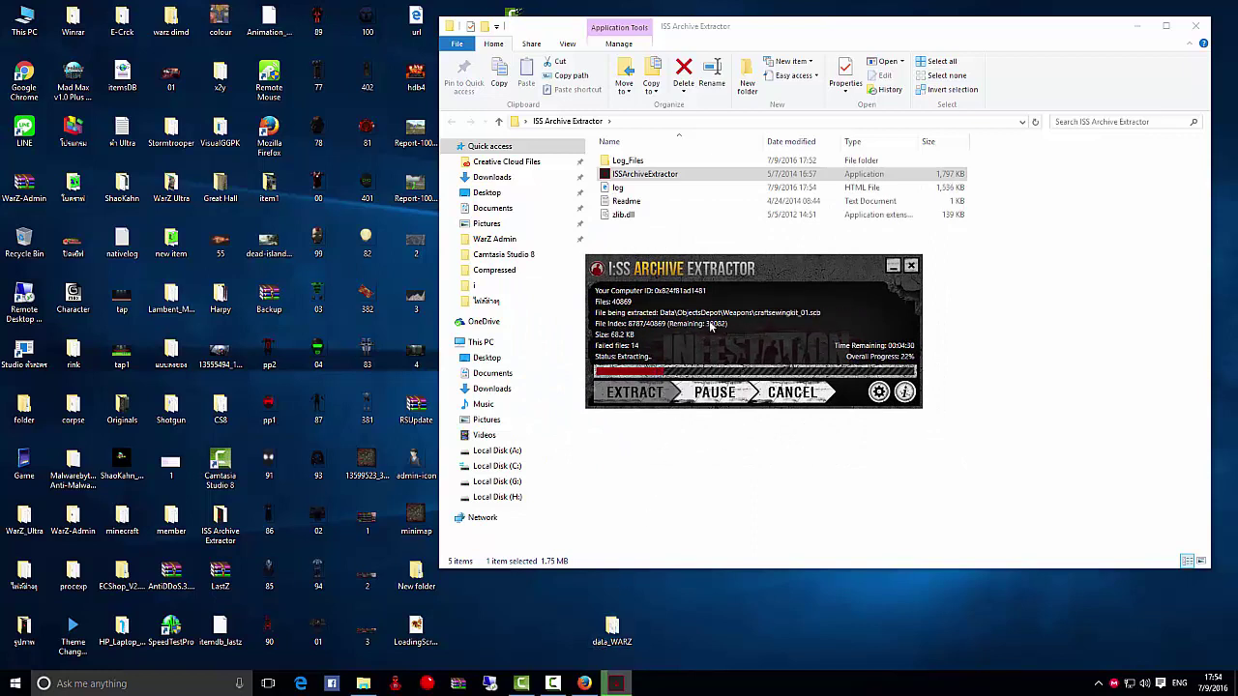
click(911, 269)
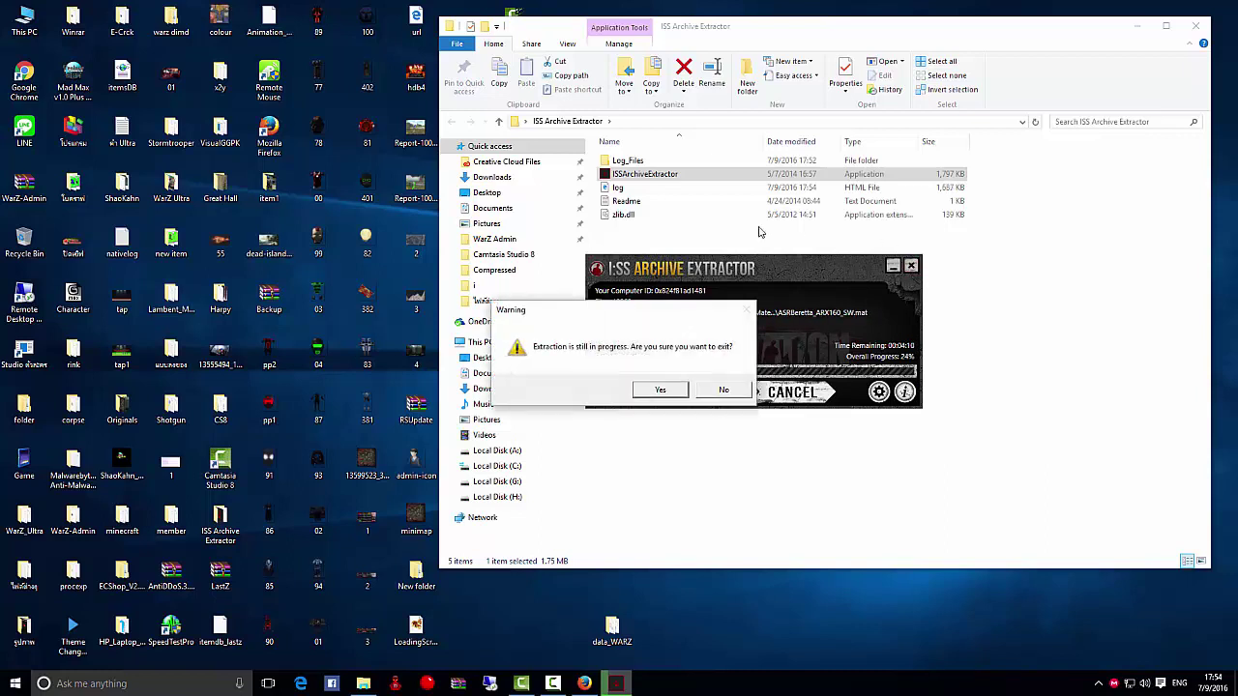
click(662, 390)
Look at the extracted contents of the Data folder inside data_WARZ, then close that window
double_click(612, 629)
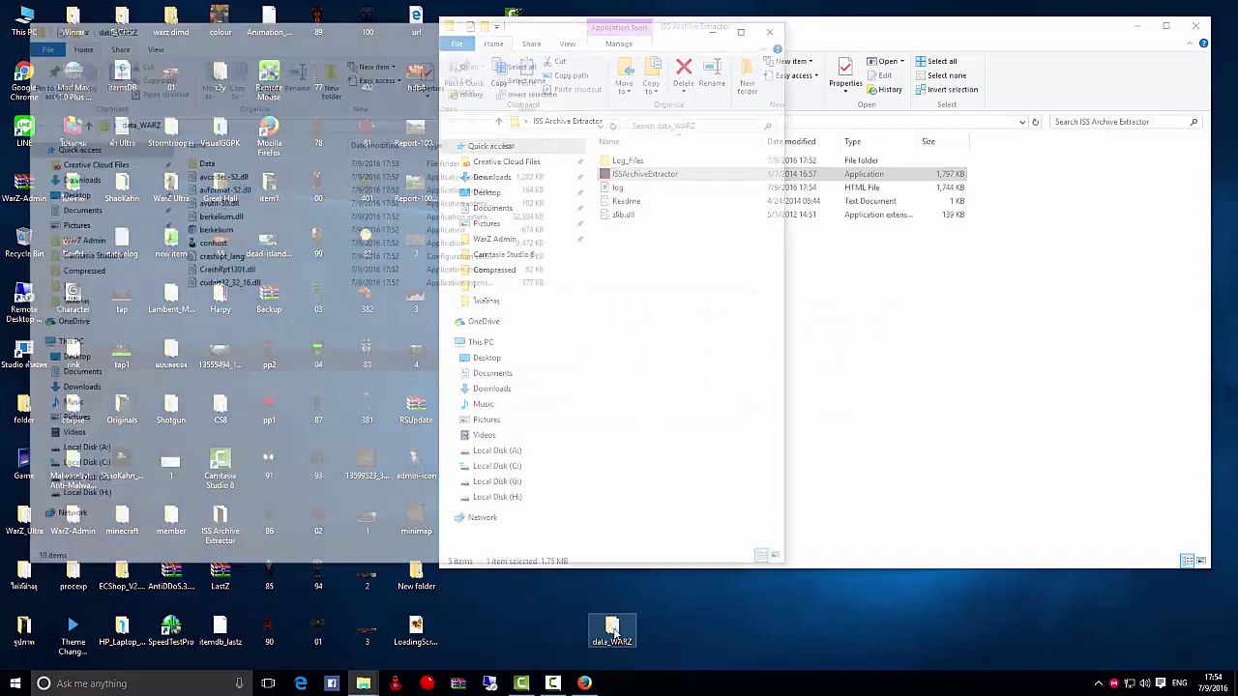
double_click(222, 162)
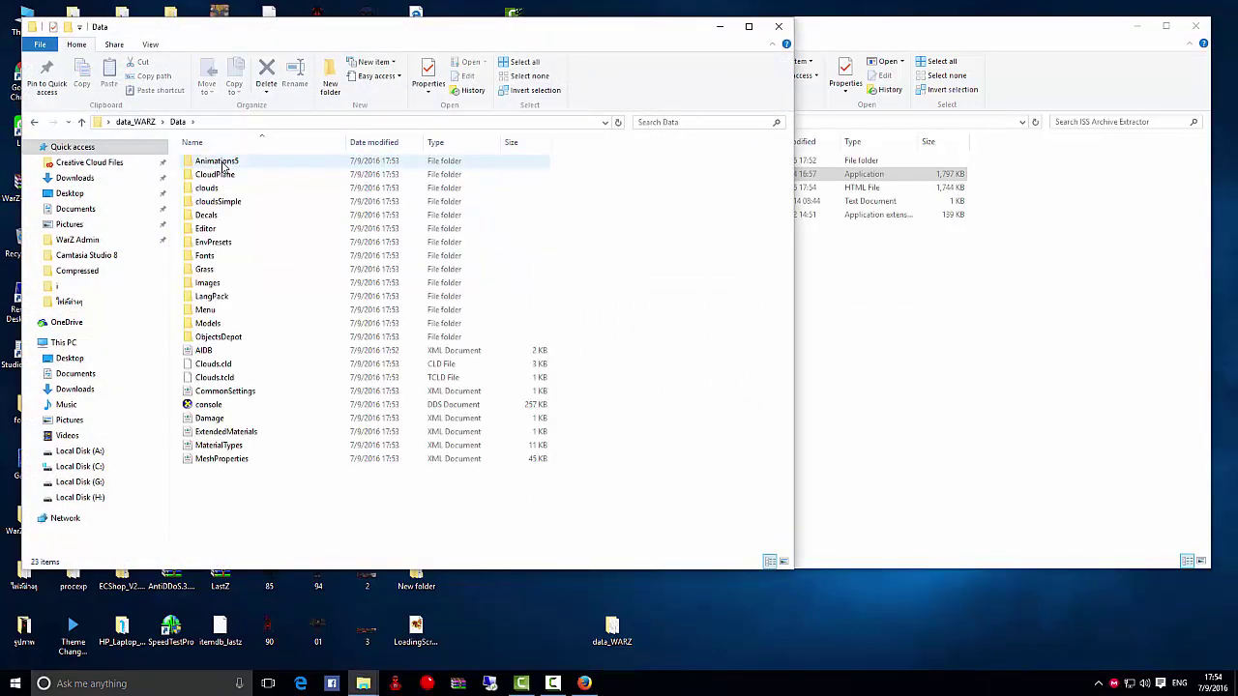
click(779, 27)
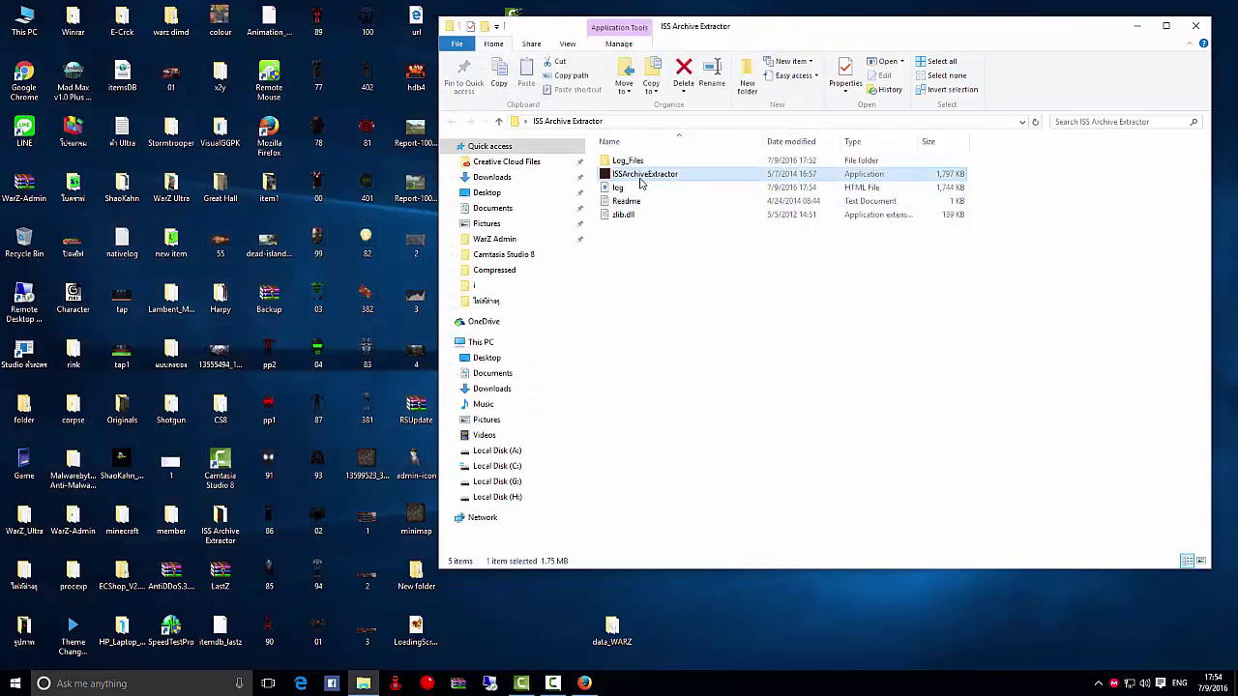
Relaunch ISSArchiveExtractor and start the archive extraction into the data_WARZ folder again
click(693, 387)
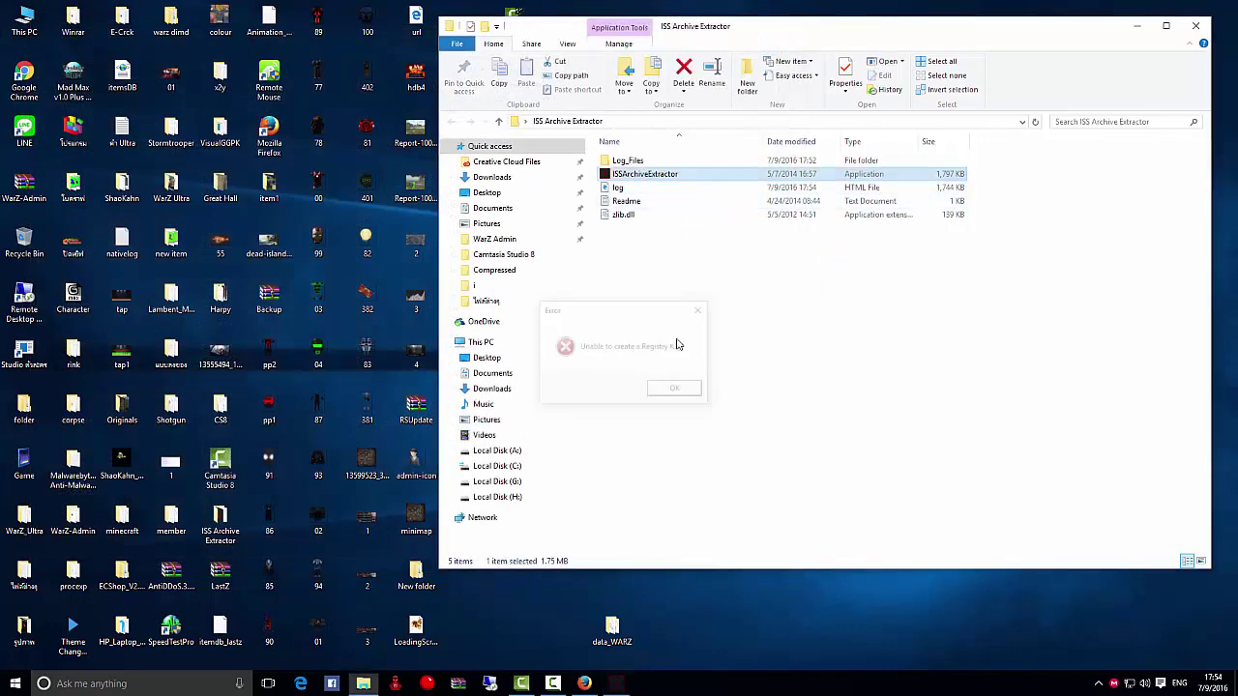
right_click(636, 174)
click(645, 194)
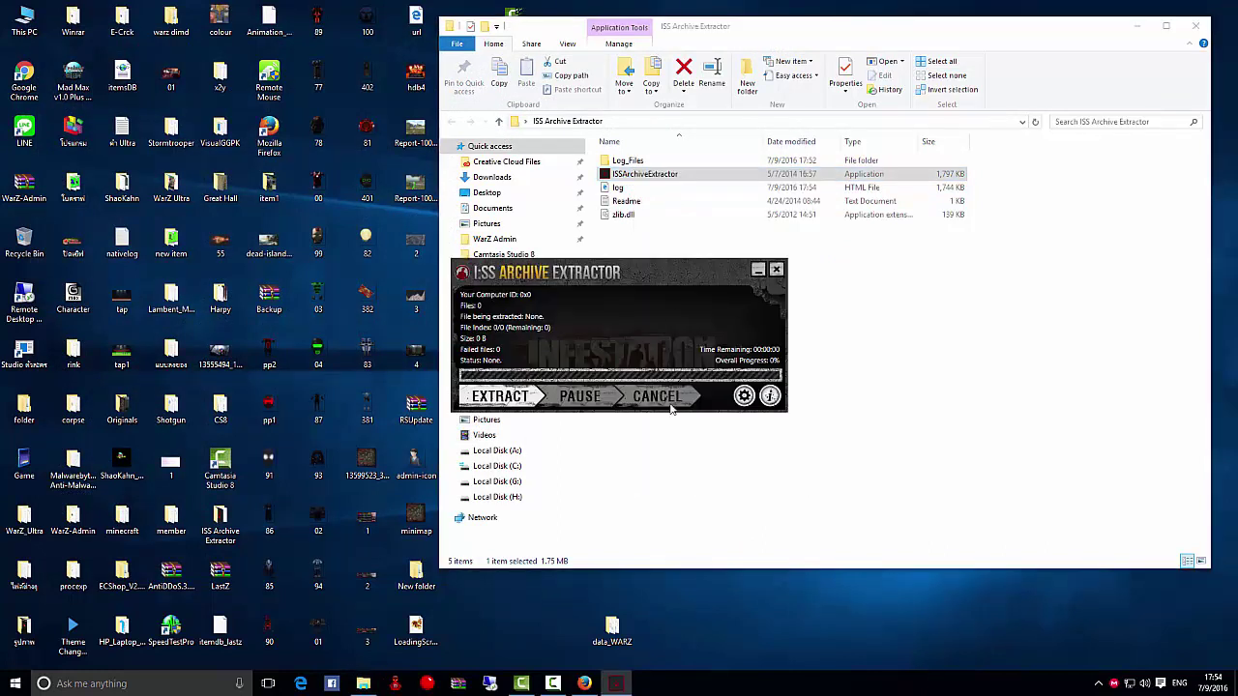
click(500, 396)
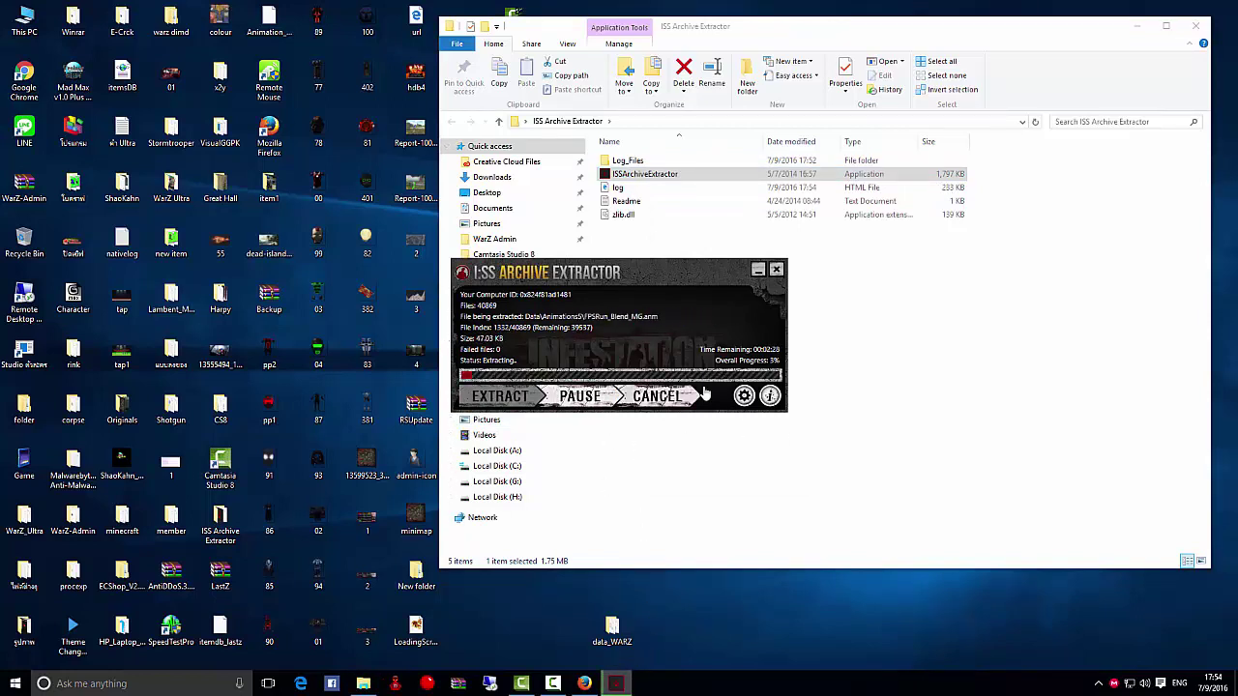
double_click(611, 629)
click(795, 42)
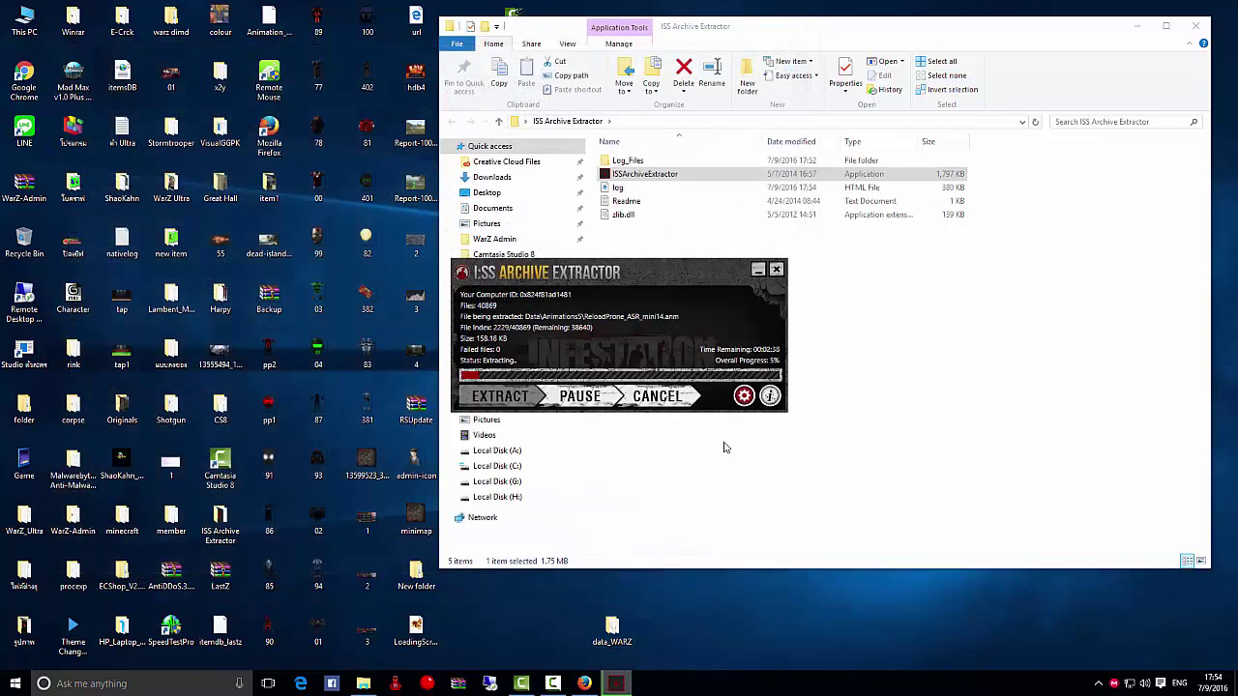
click(553, 684)
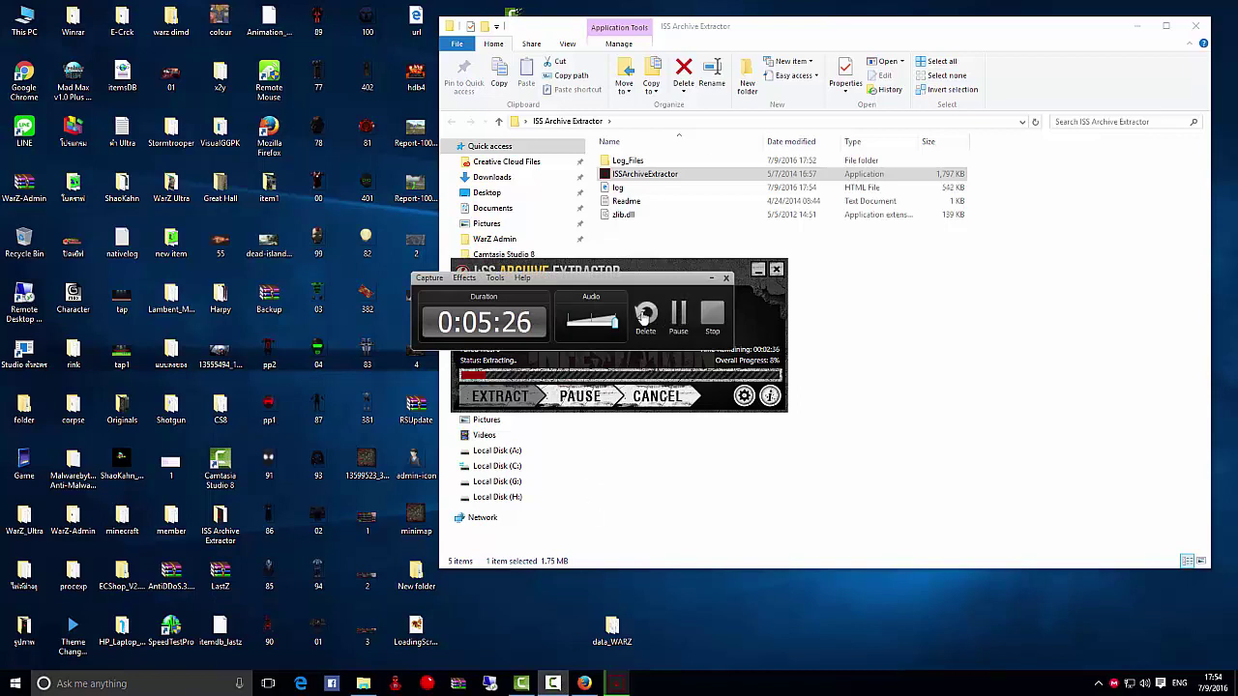
click(677, 314)
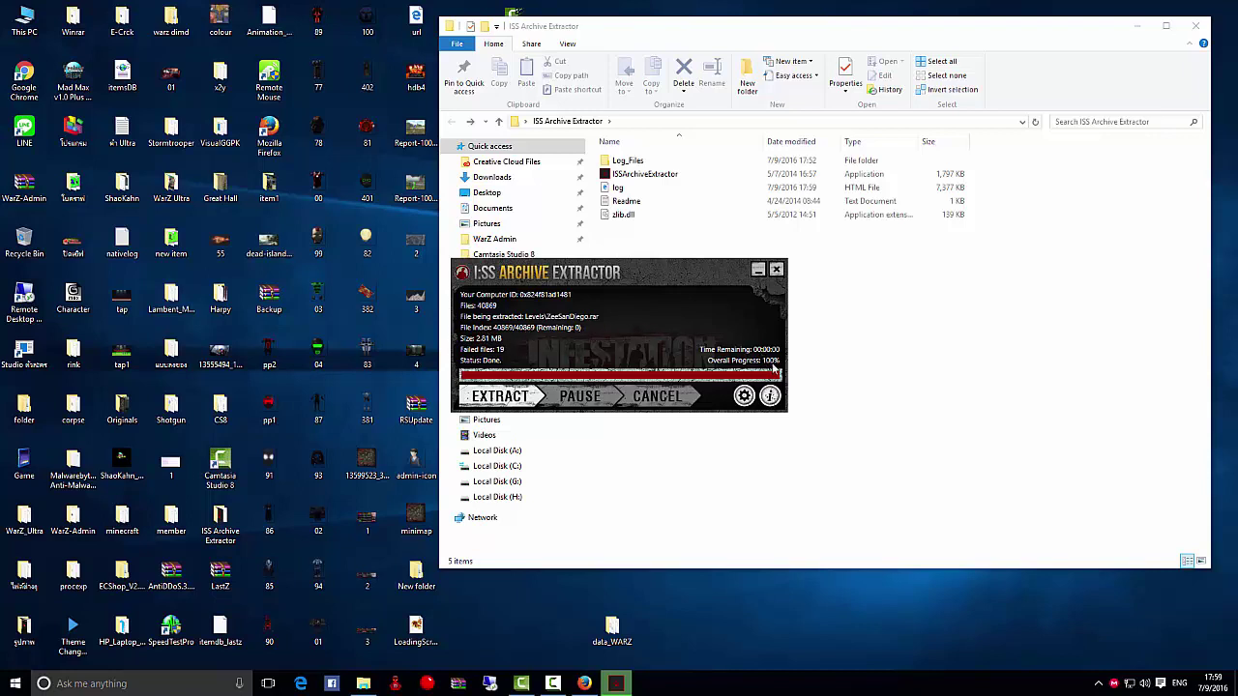
Close the extractor after the extraction and browse the Data and Levels folders inside data_WARZ
click(777, 270)
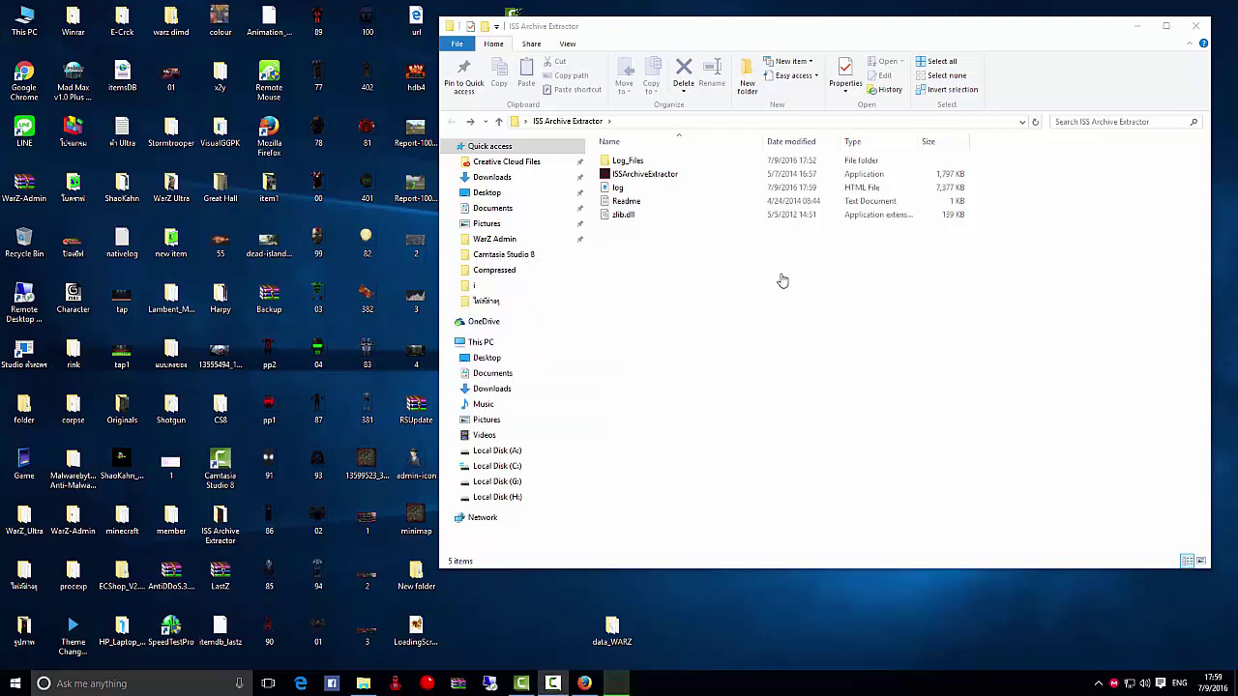
double_click(615, 627)
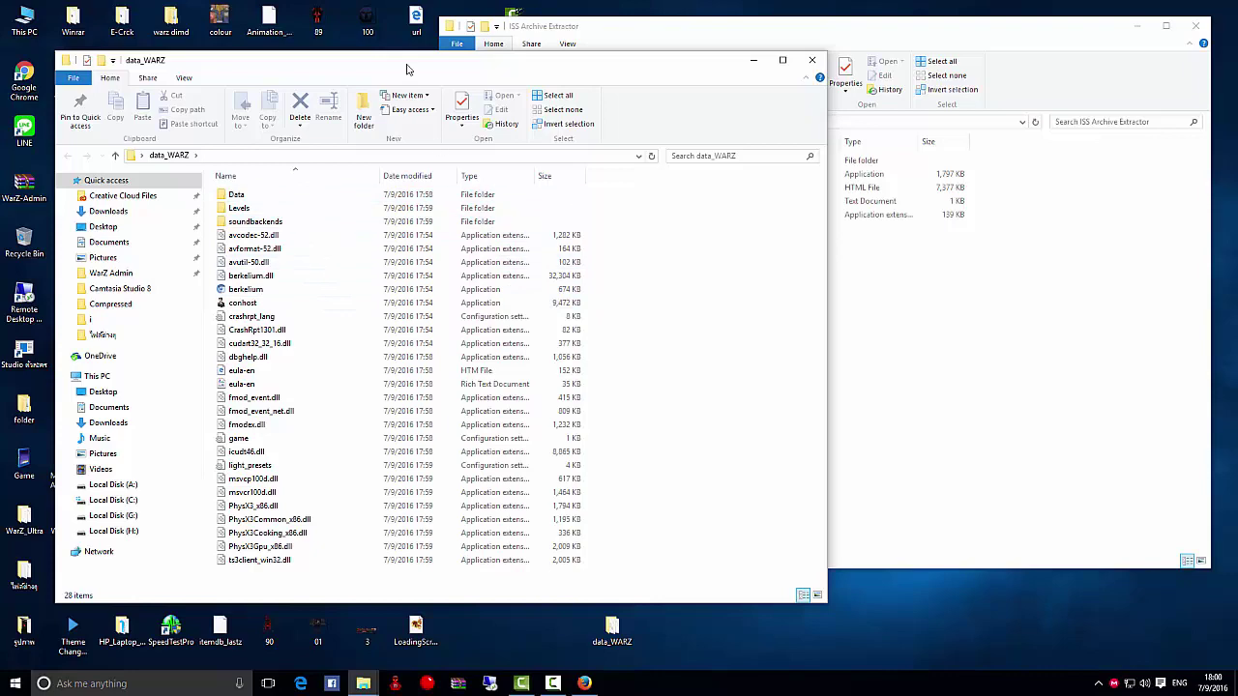
drag(409, 61, 738, 76)
double_click(598, 207)
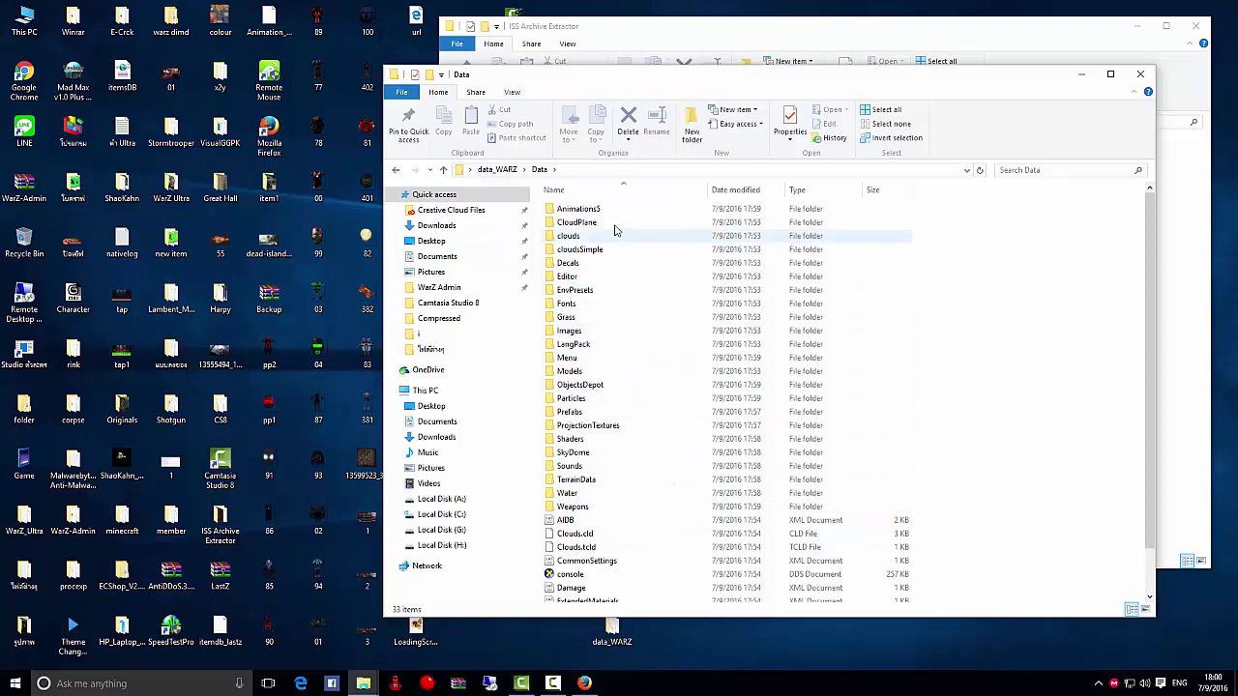
click(509, 172)
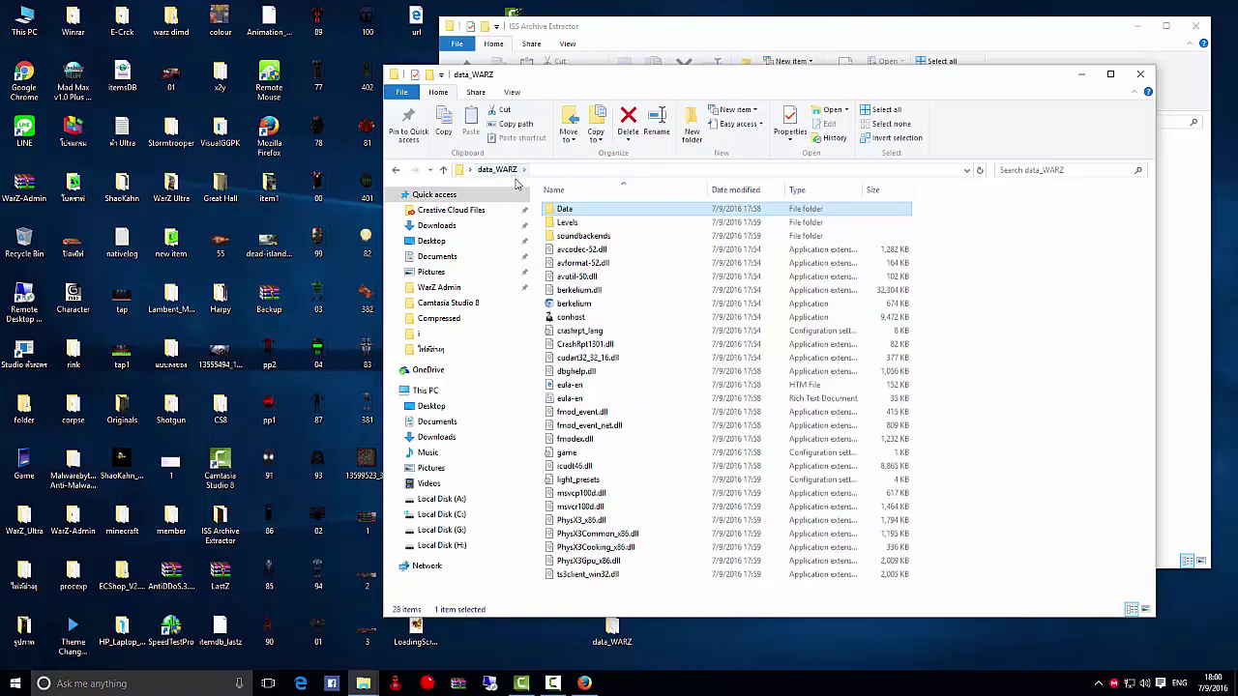
click(558, 224)
double_click(571, 225)
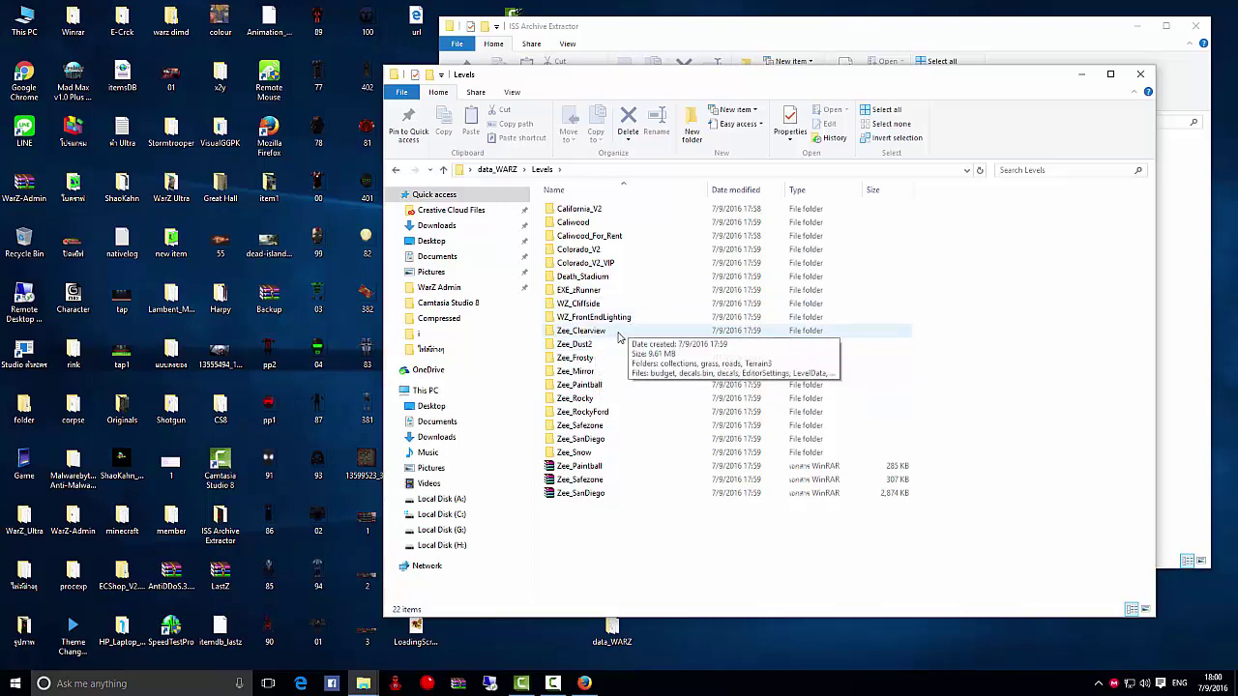
Arrange the Levels and ISS Archive Extractor folder windows side by side
drag(619, 73, 359, 108)
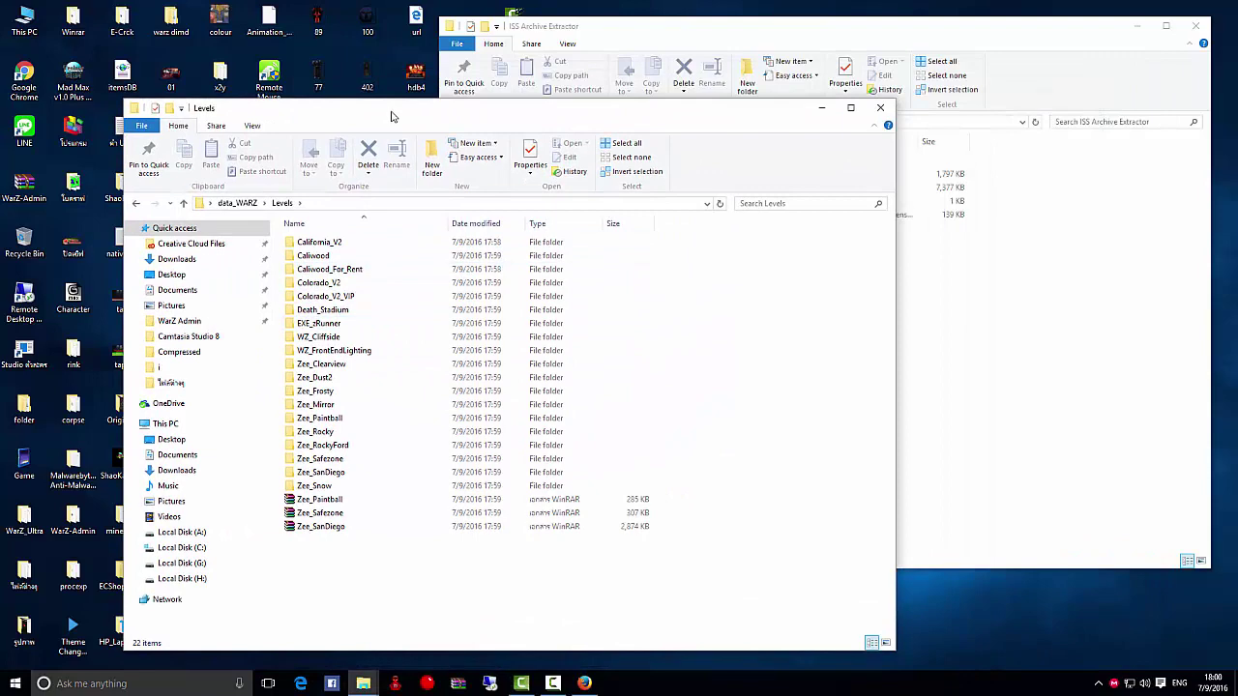
drag(423, 118, 2, 106)
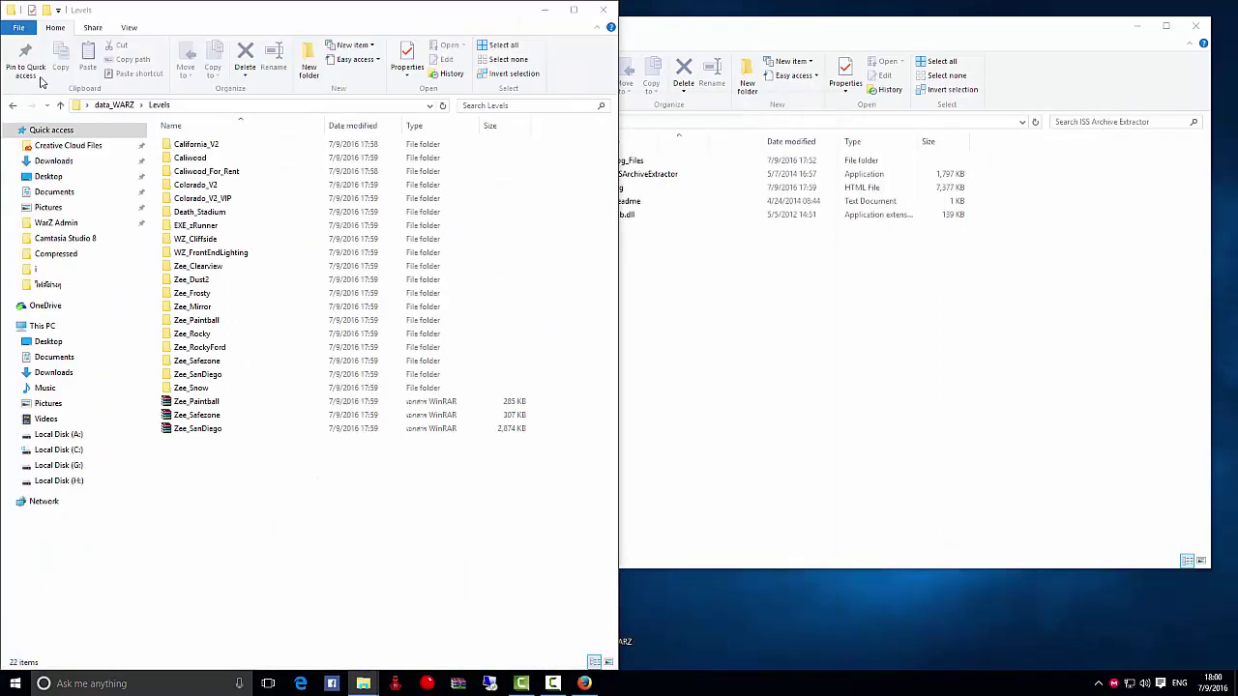
click(760, 190)
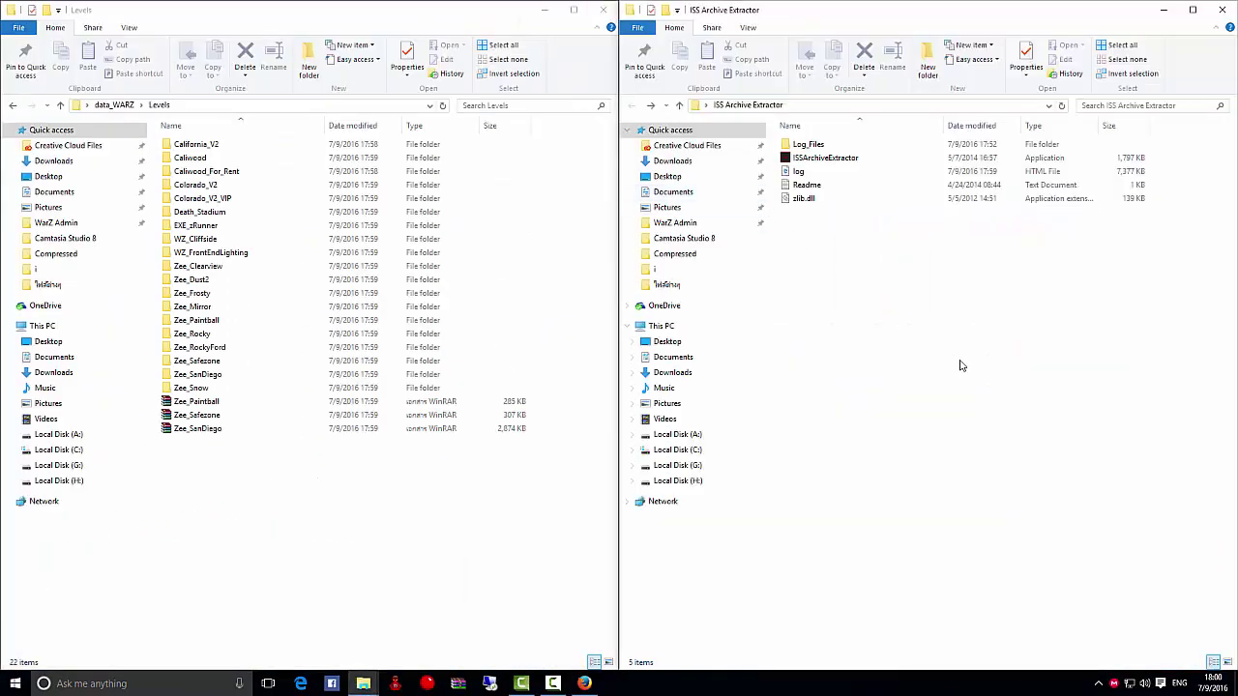
click(863, 107)
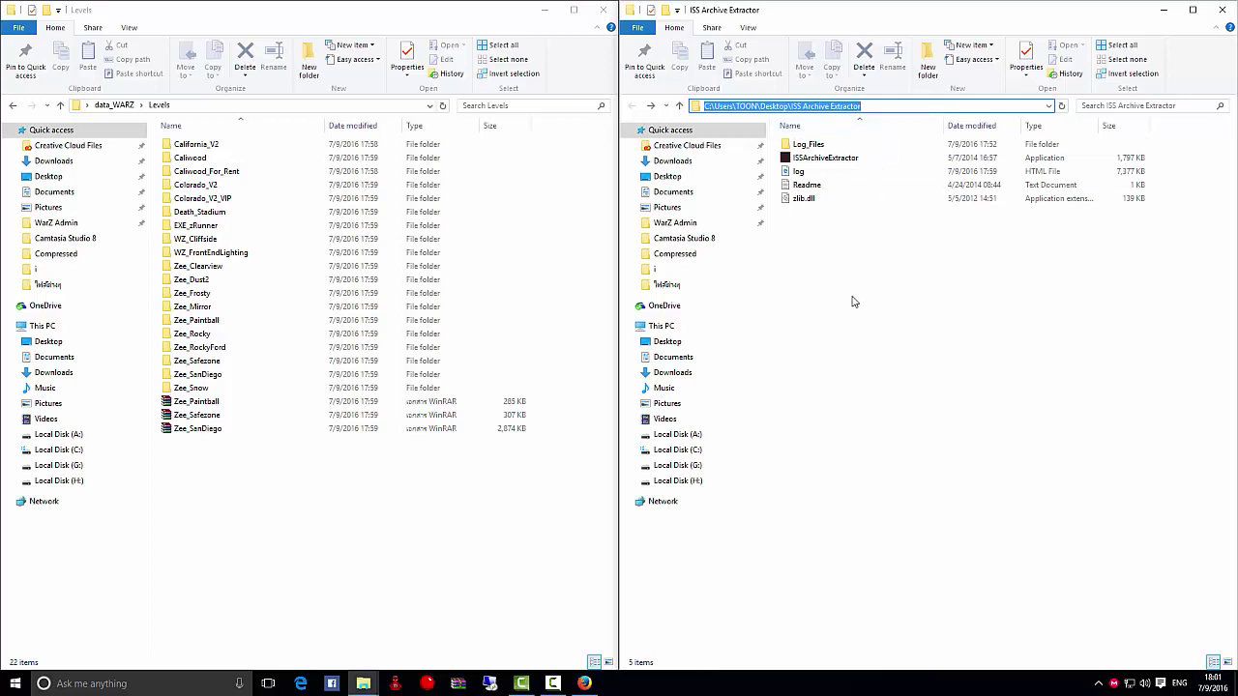
click(553, 684)
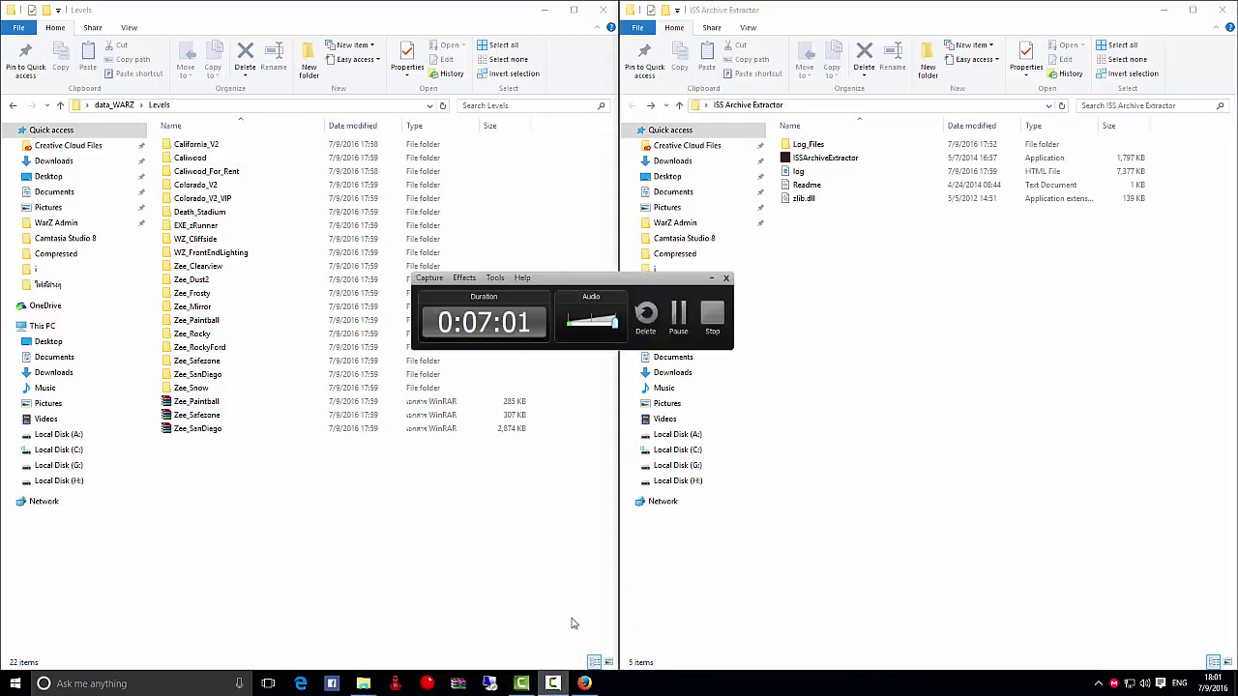
click(679, 324)
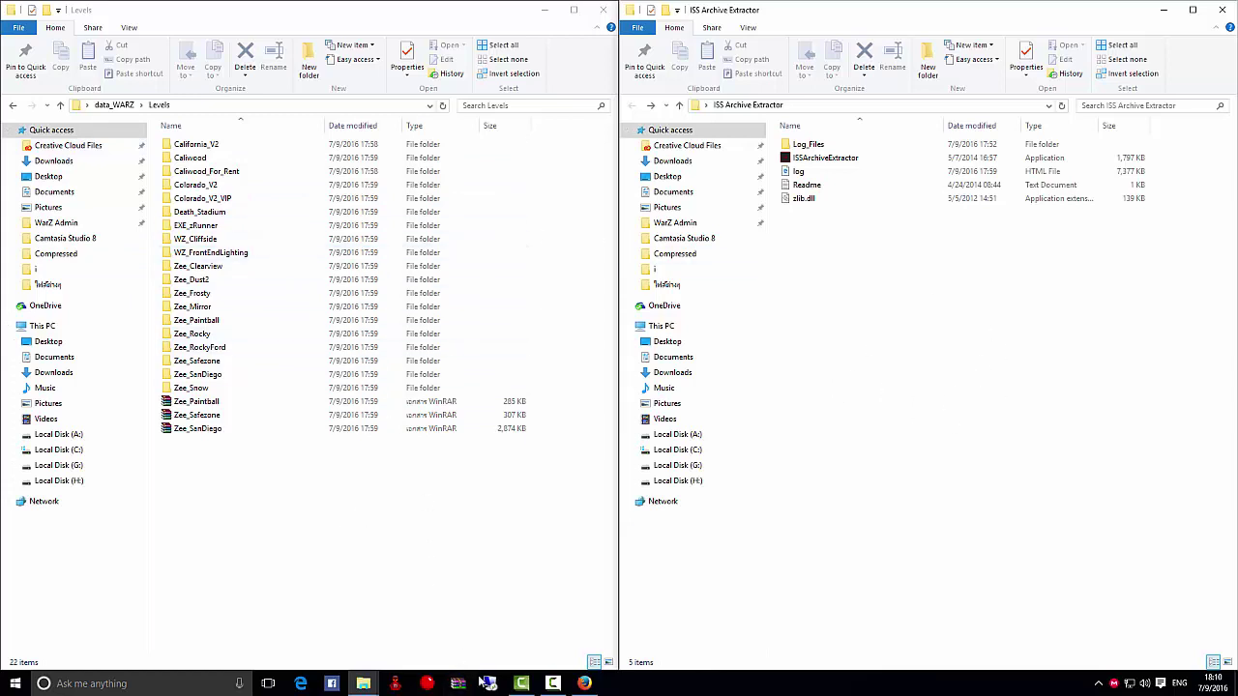
Copy the Zee_Dust2 folder from the Levels folder to the clipboard
right_click(232, 278)
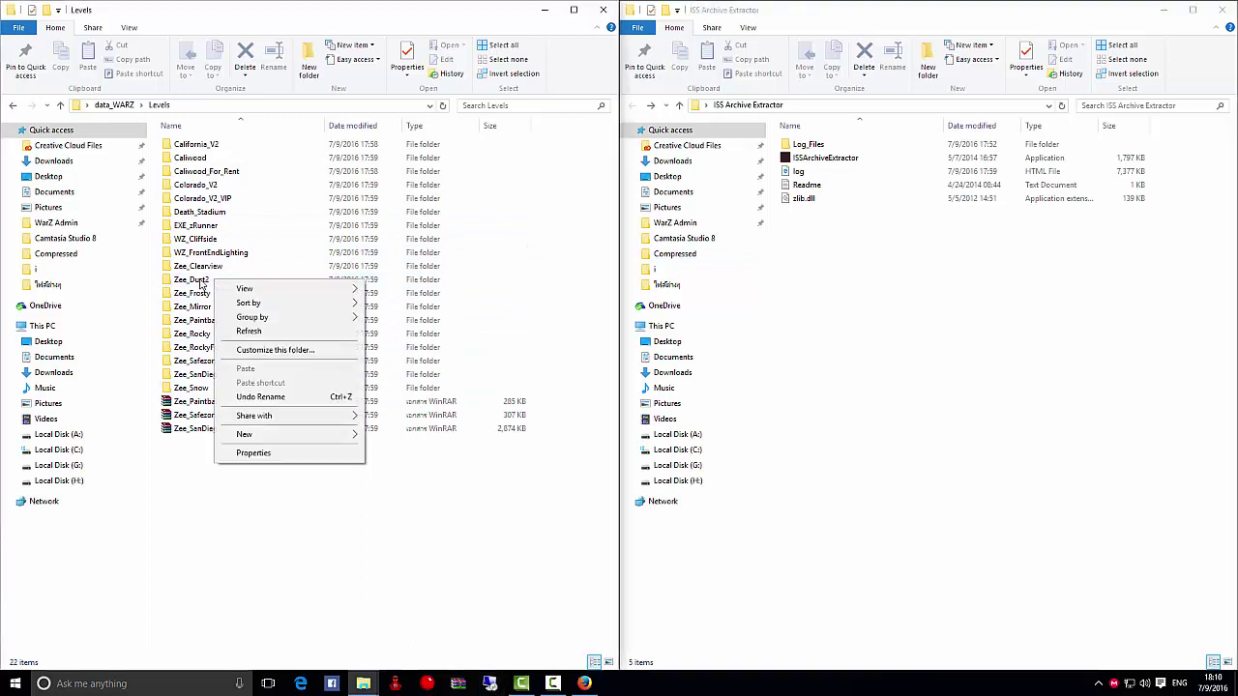
click(200, 280)
right_click(200, 279)
click(253, 529)
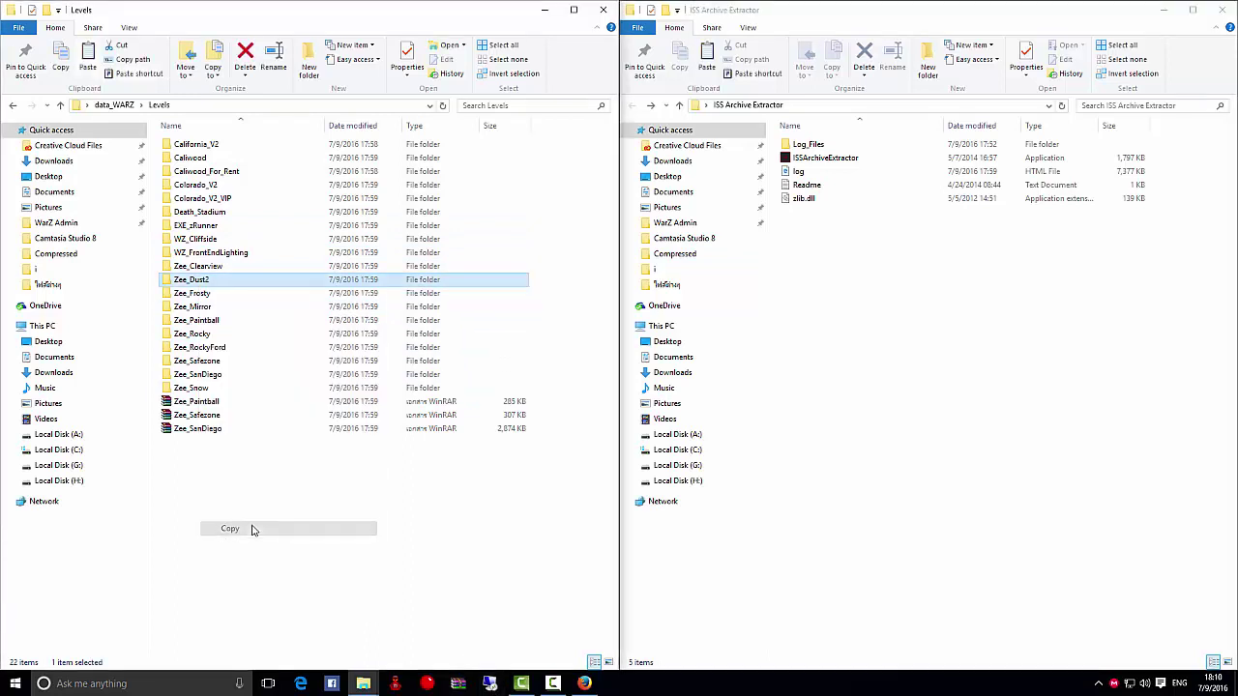
click(249, 465)
Open the Zee_Dust2 folder and copy all the files and subfolders in it
double_click(208, 281)
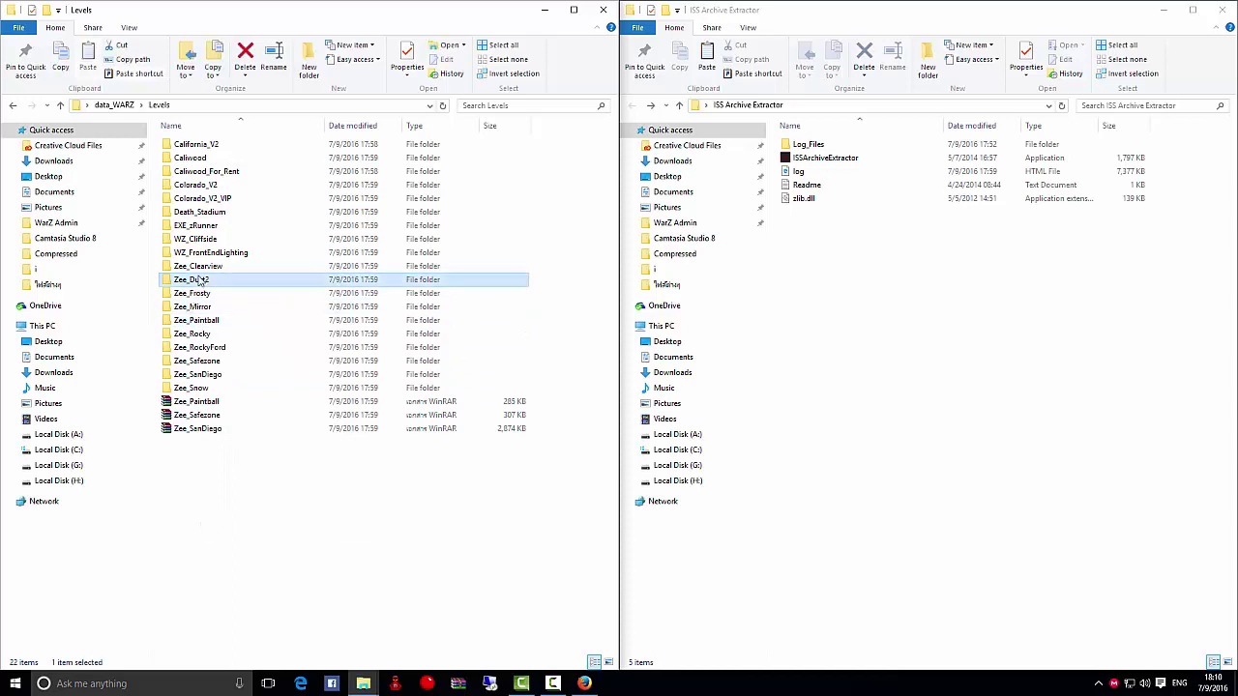
click(159, 104)
double_click(206, 281)
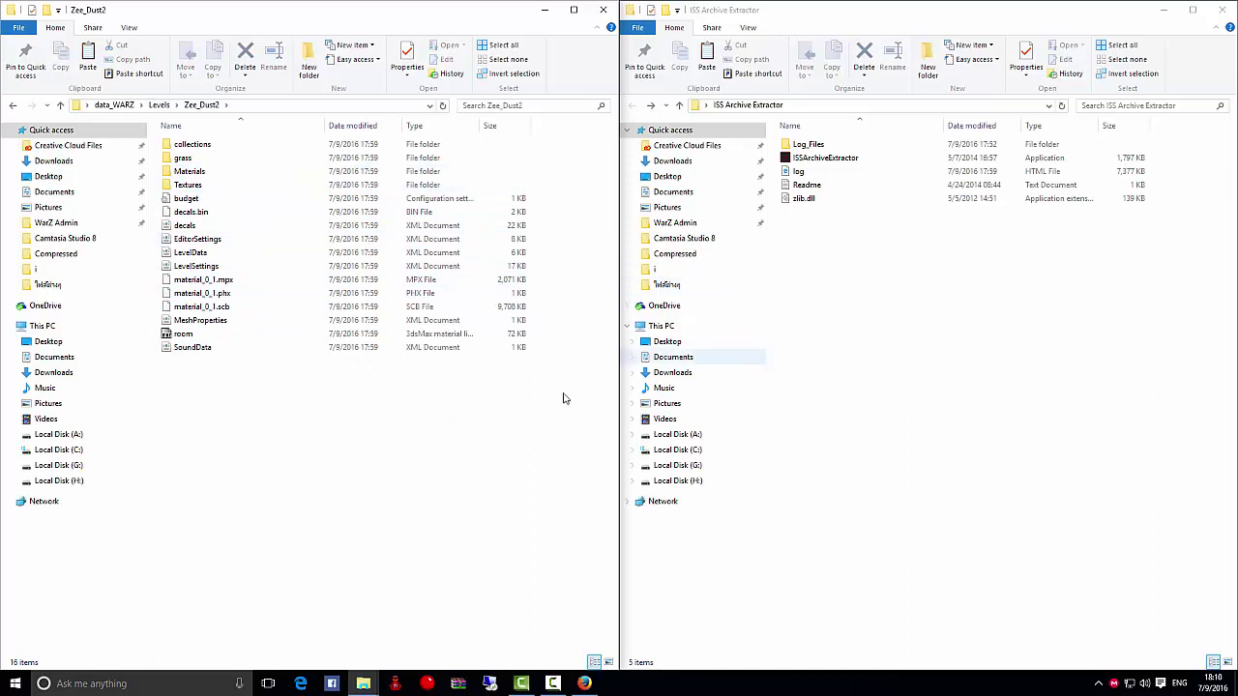
drag(310, 441, 183, 138)
right_click(189, 174)
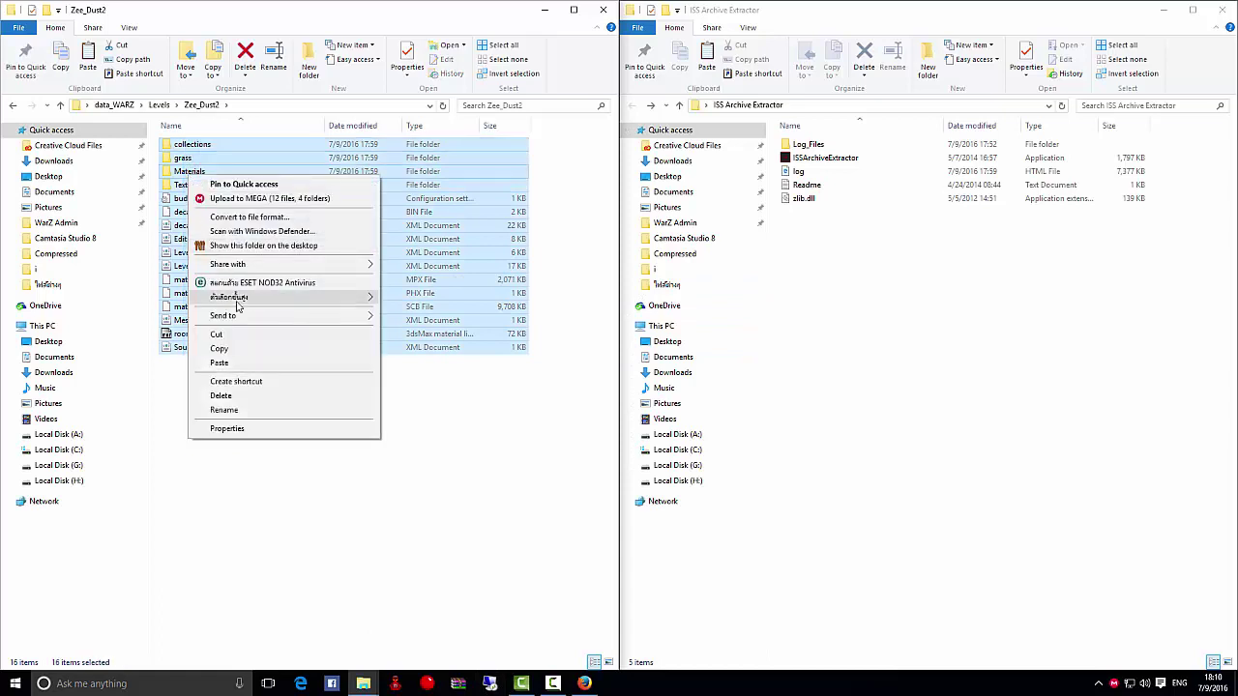
click(243, 354)
click(468, 408)
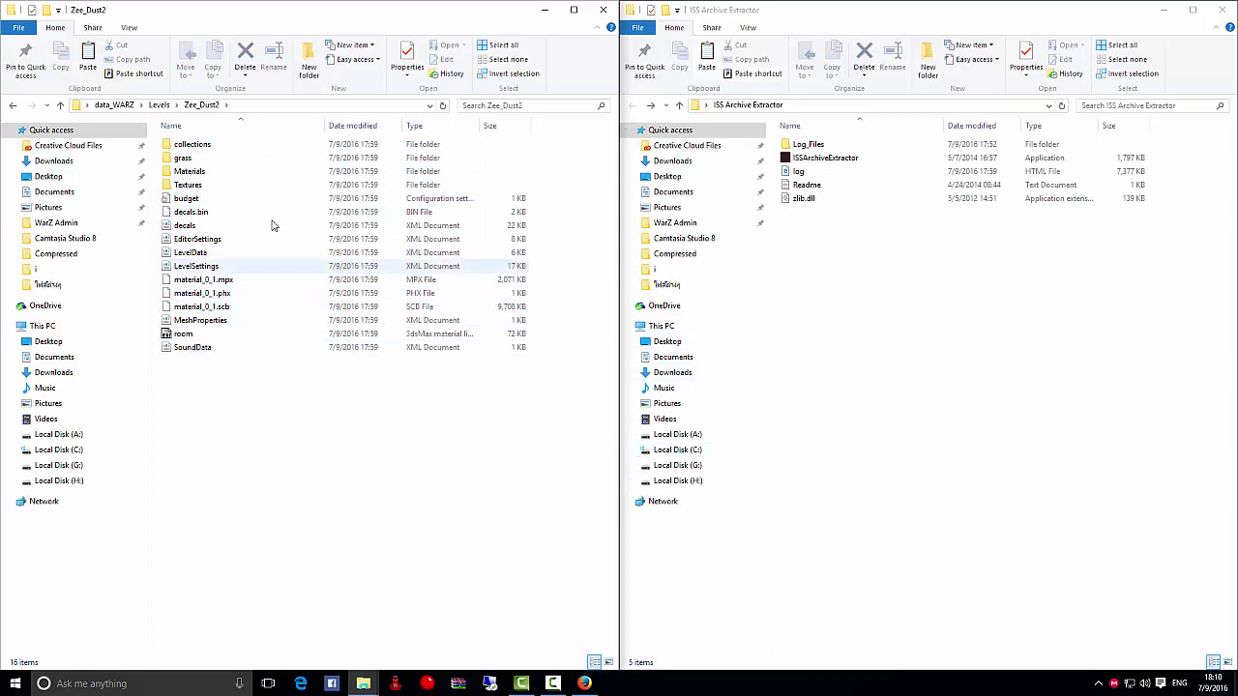
Connect the ISS Archive Extractor folder window to the FTP server at ftp://103.253.73.50
click(907, 354)
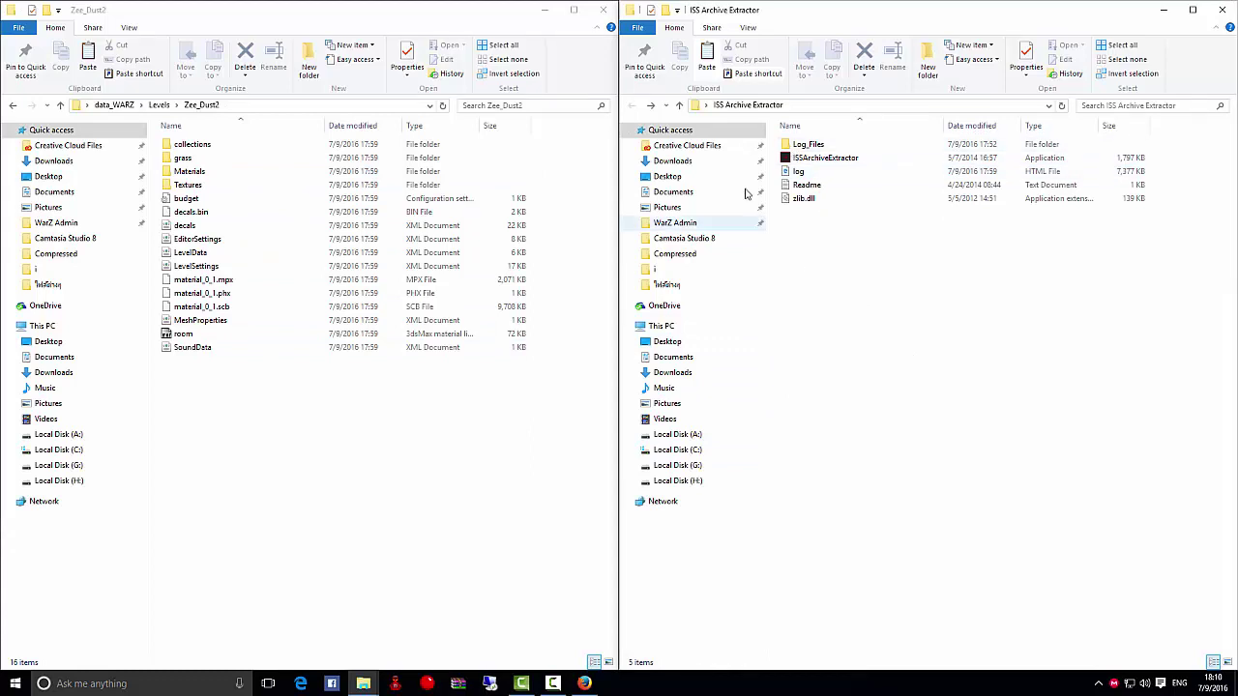
click(801, 108)
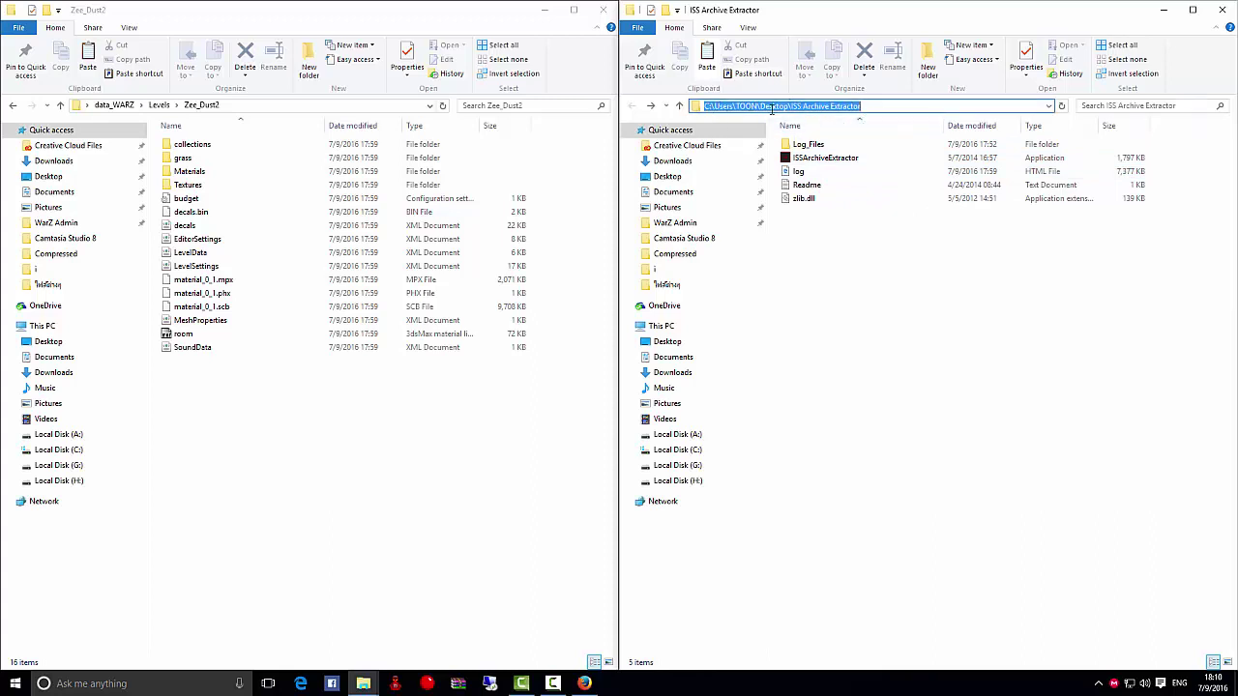
text(f)
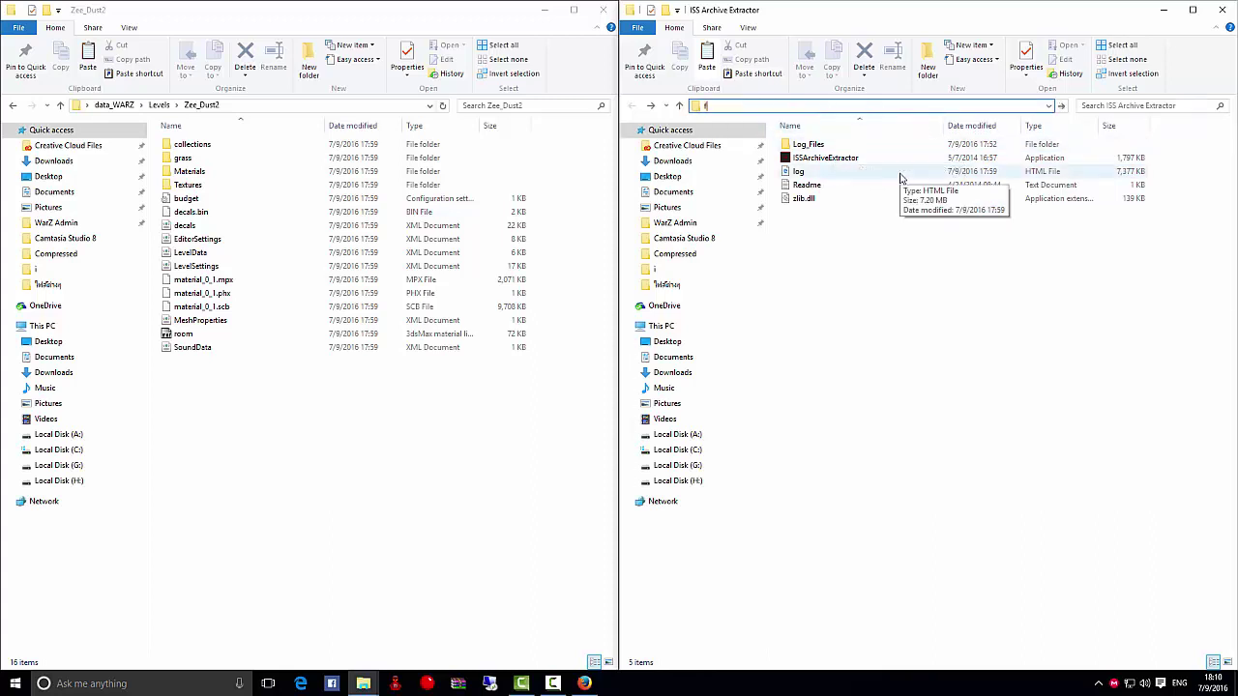
text(t)
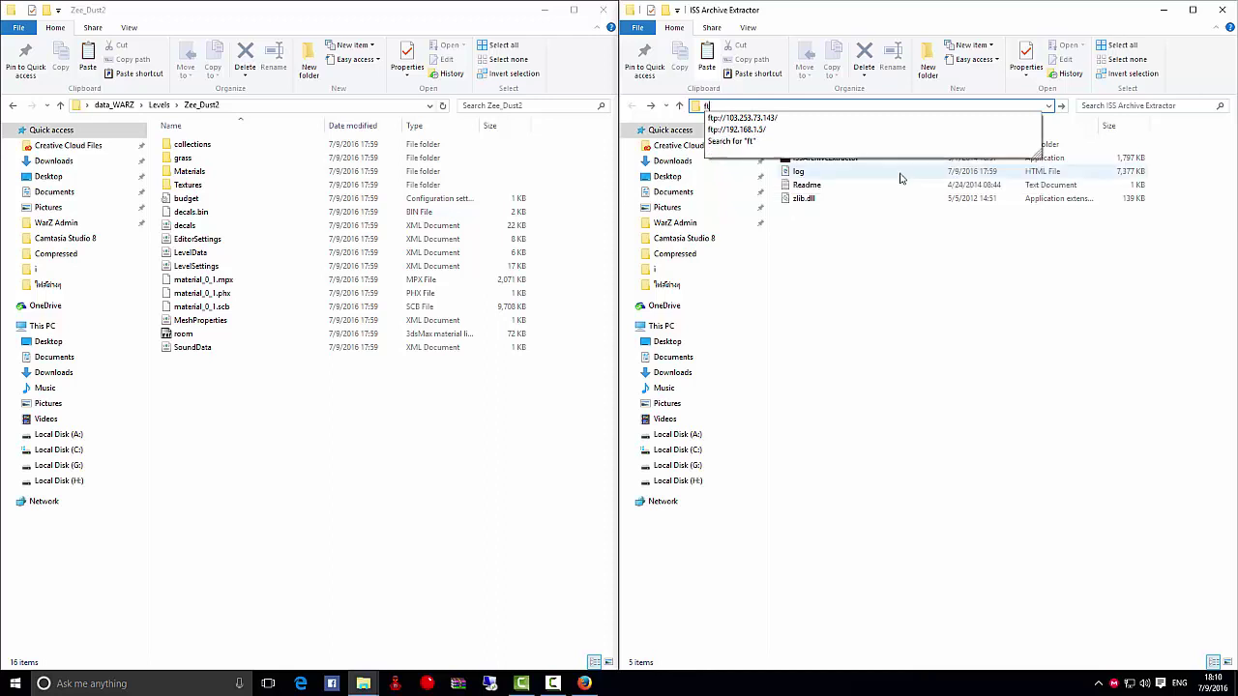
text(p://)
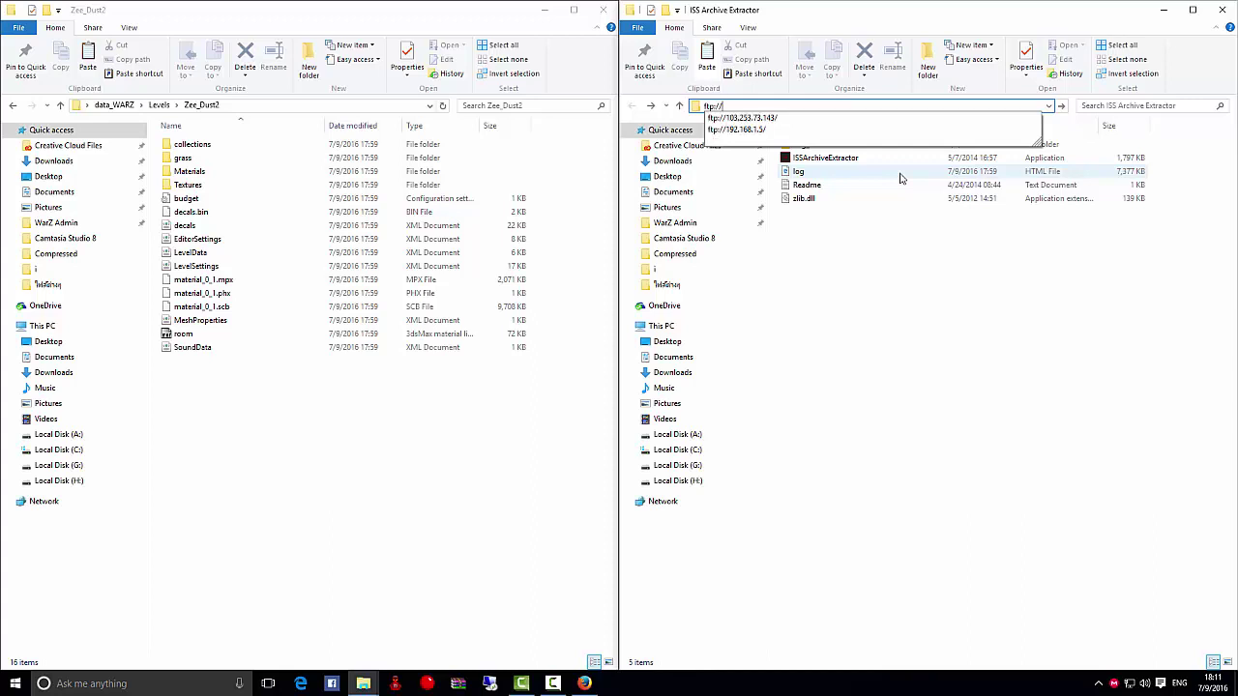
text(103.25)
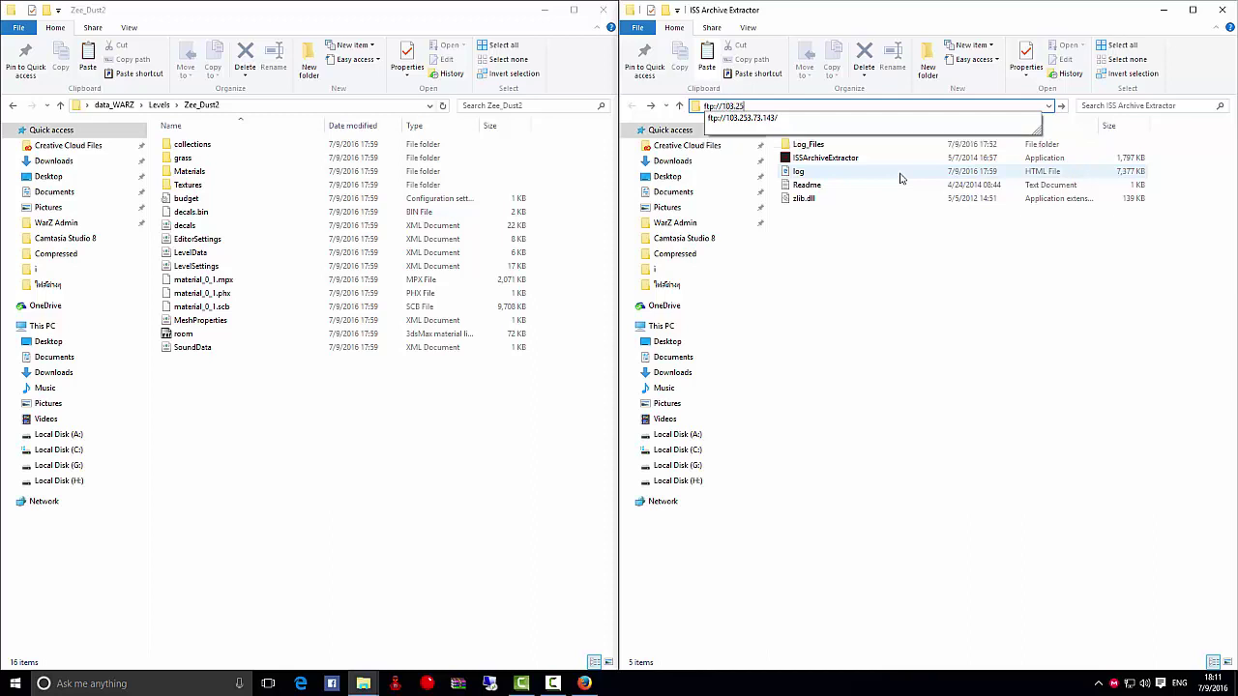
text(3.73.50)
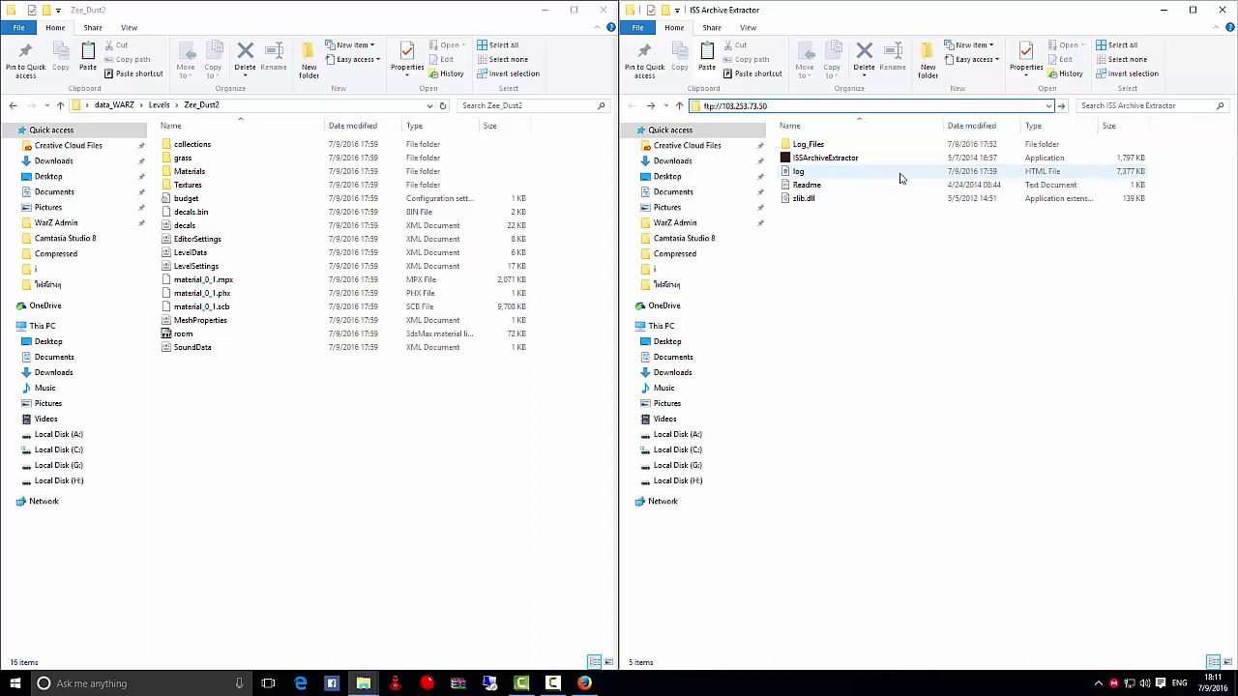
key(Return)
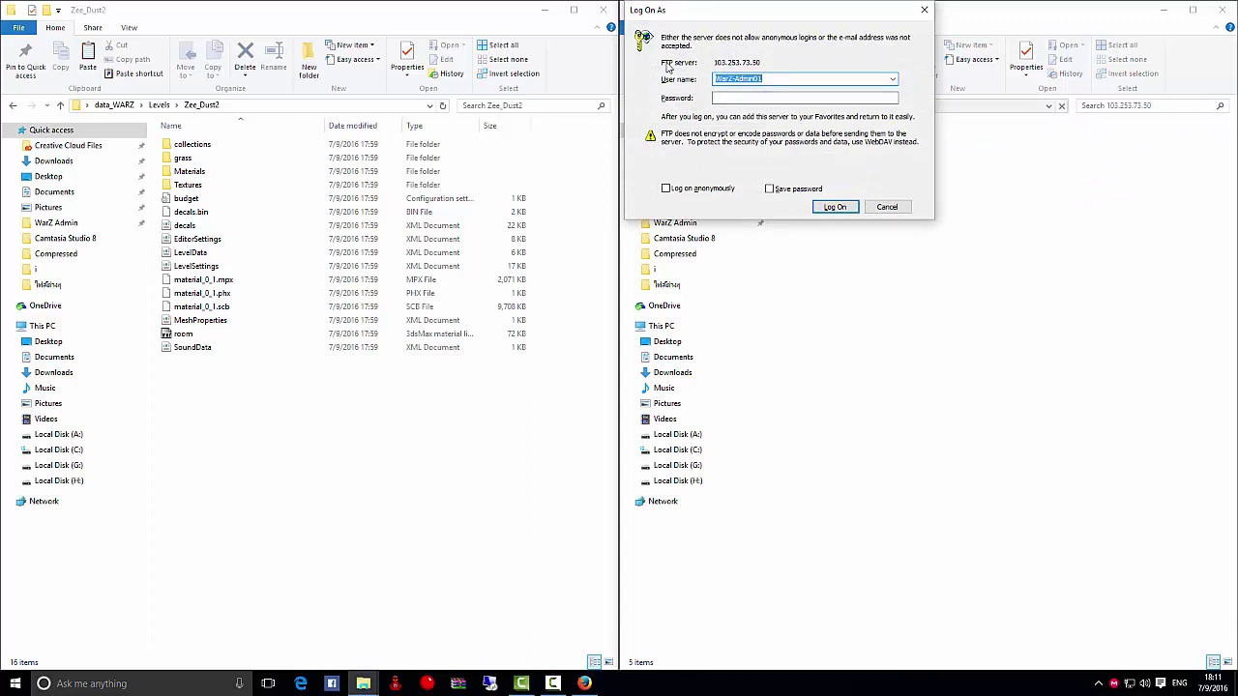
Enter the FTP account's password for the prefilled user name and log on to the server
click(754, 95)
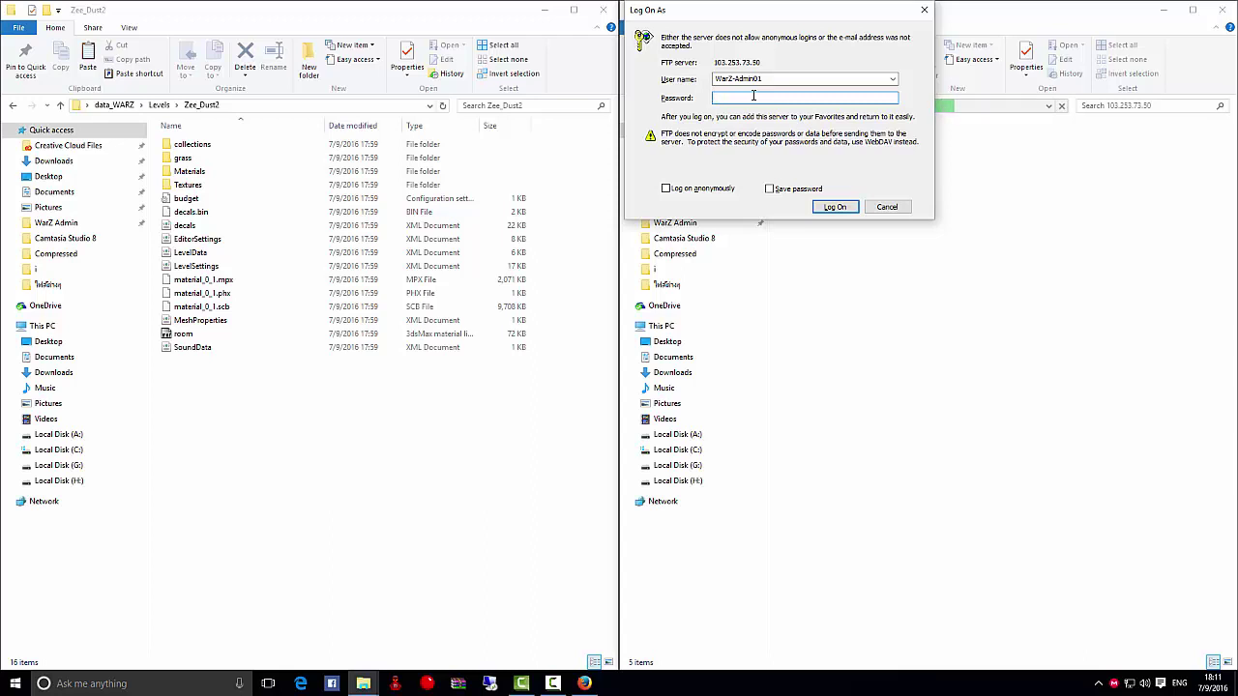
text(•••••••)
key(Return)
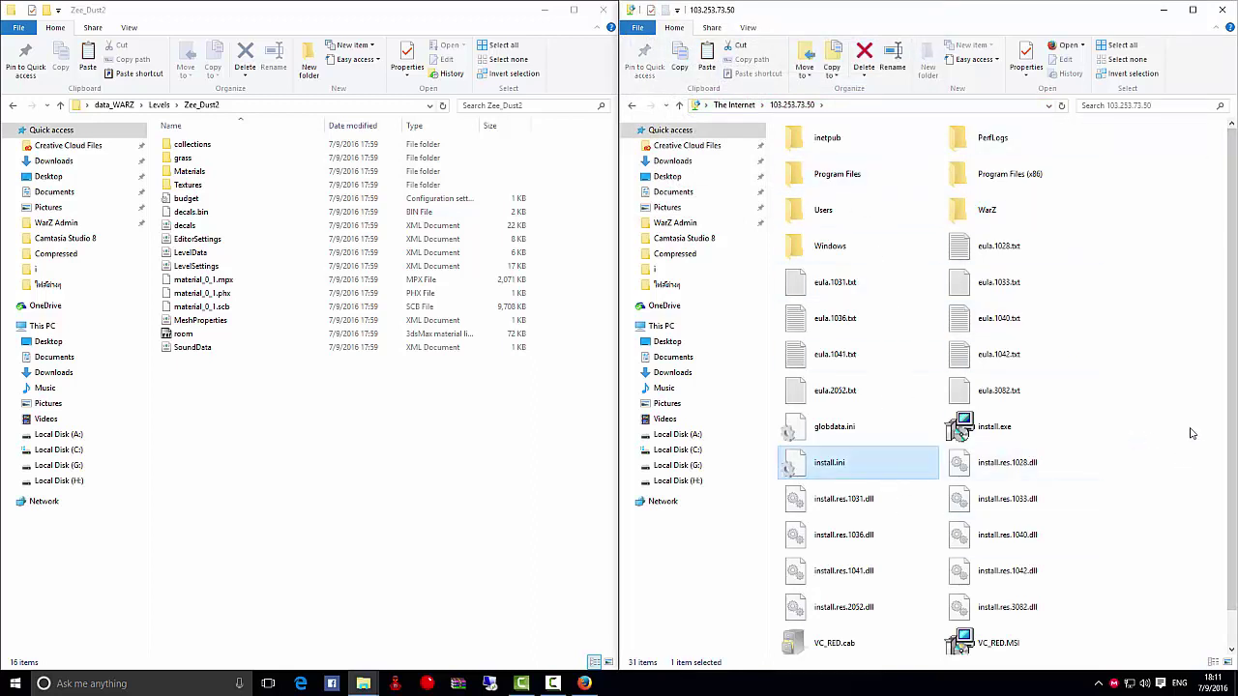
Open the server's Levels folder inside WarZ and bin
double_click(974, 212)
double_click(817, 143)
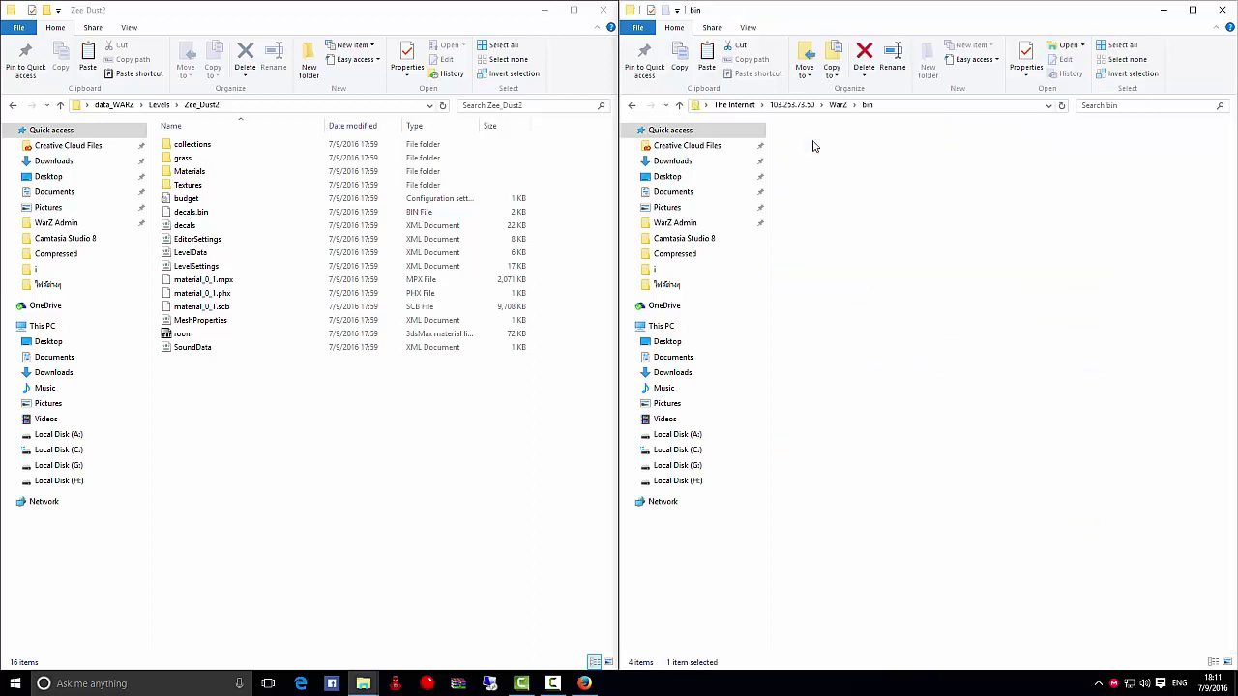
double_click(824, 174)
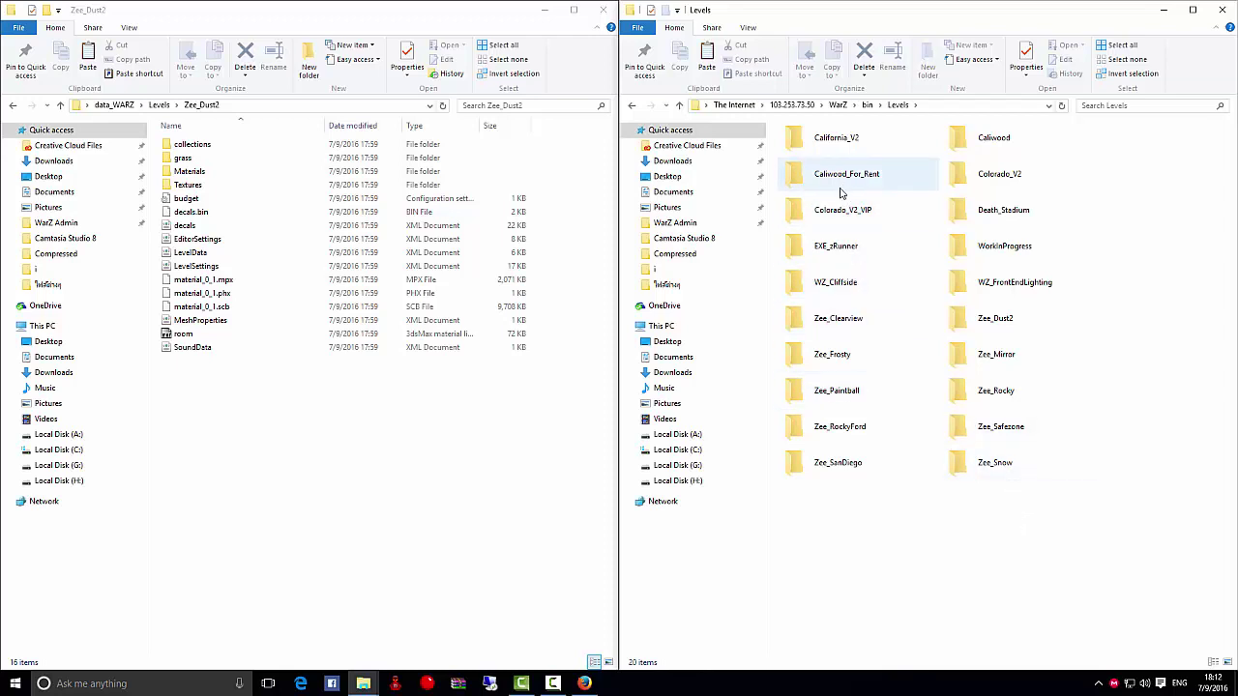
click(846, 394)
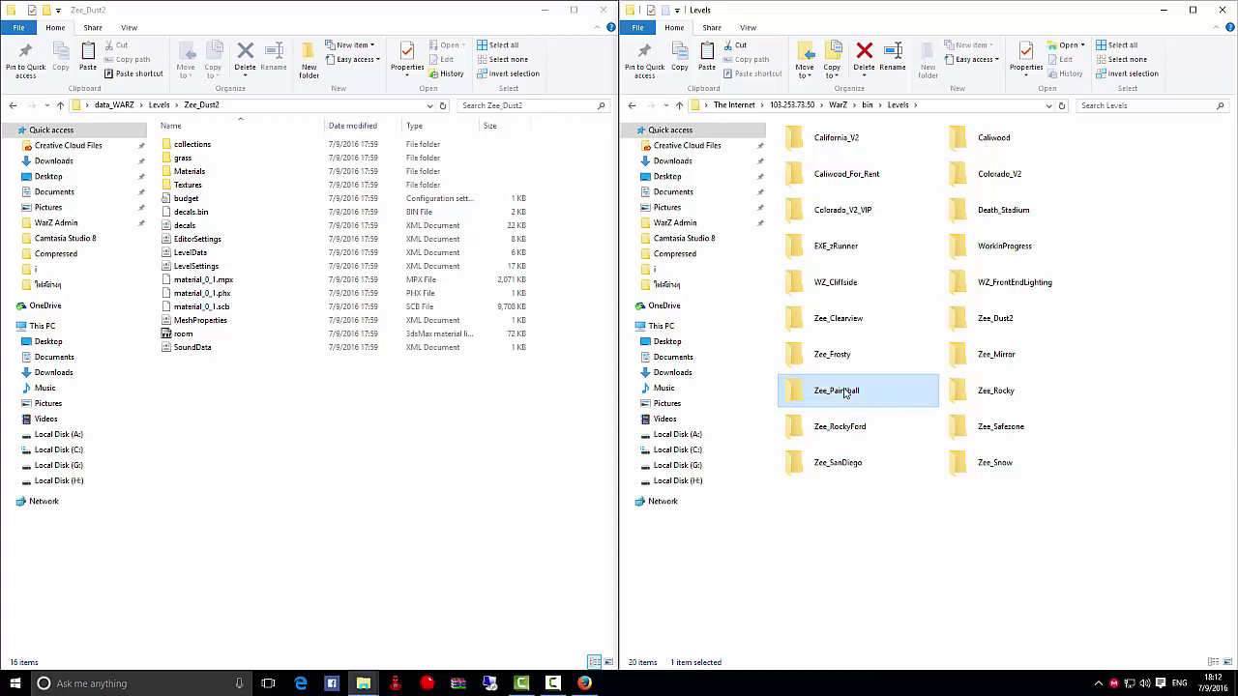
right_click(846, 393)
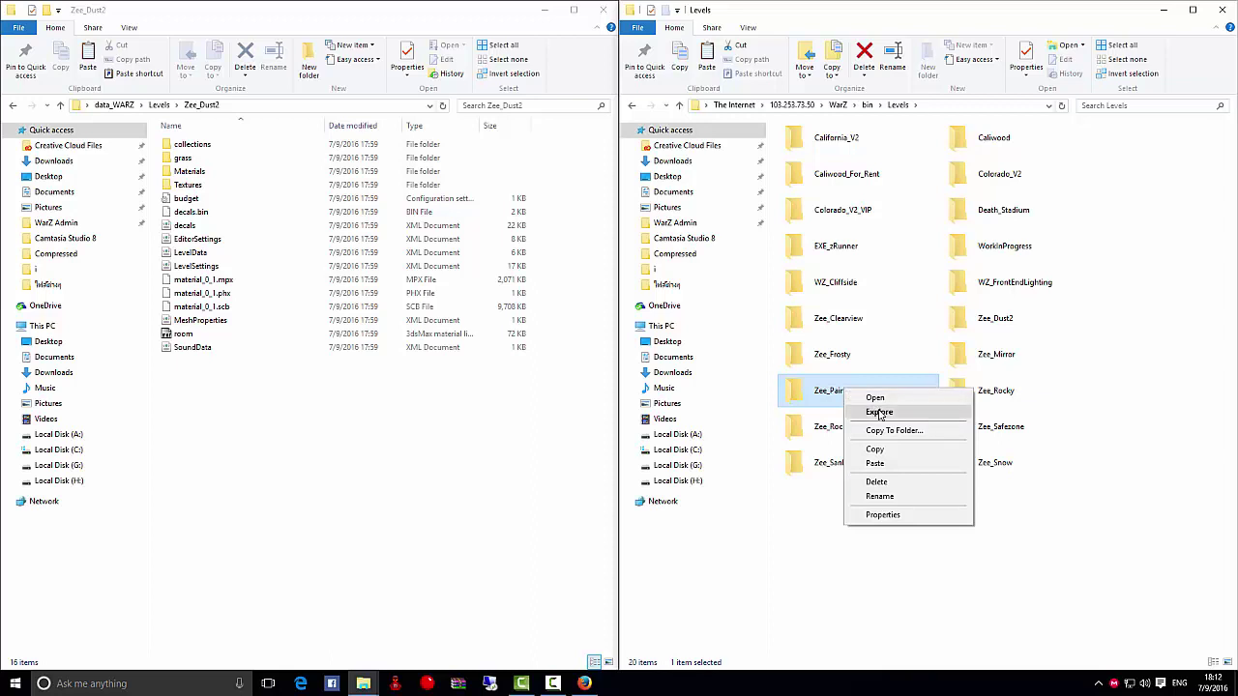
click(819, 400)
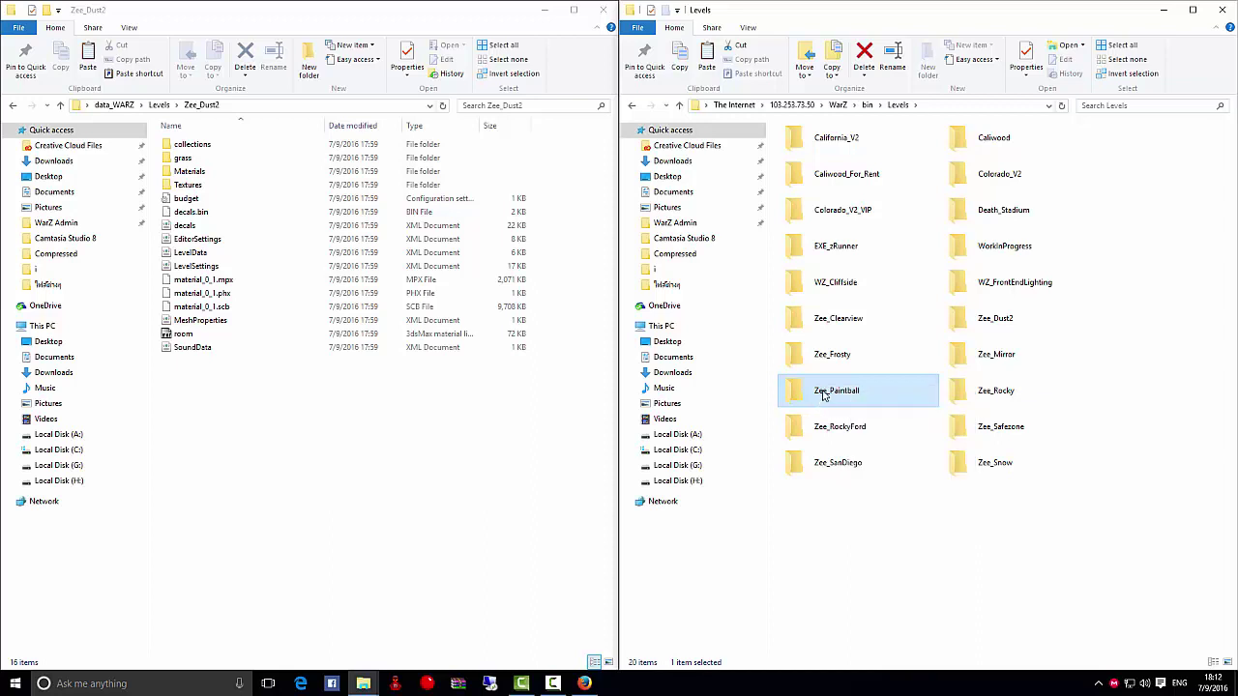
right_click(825, 393)
click(926, 519)
right_click(939, 372)
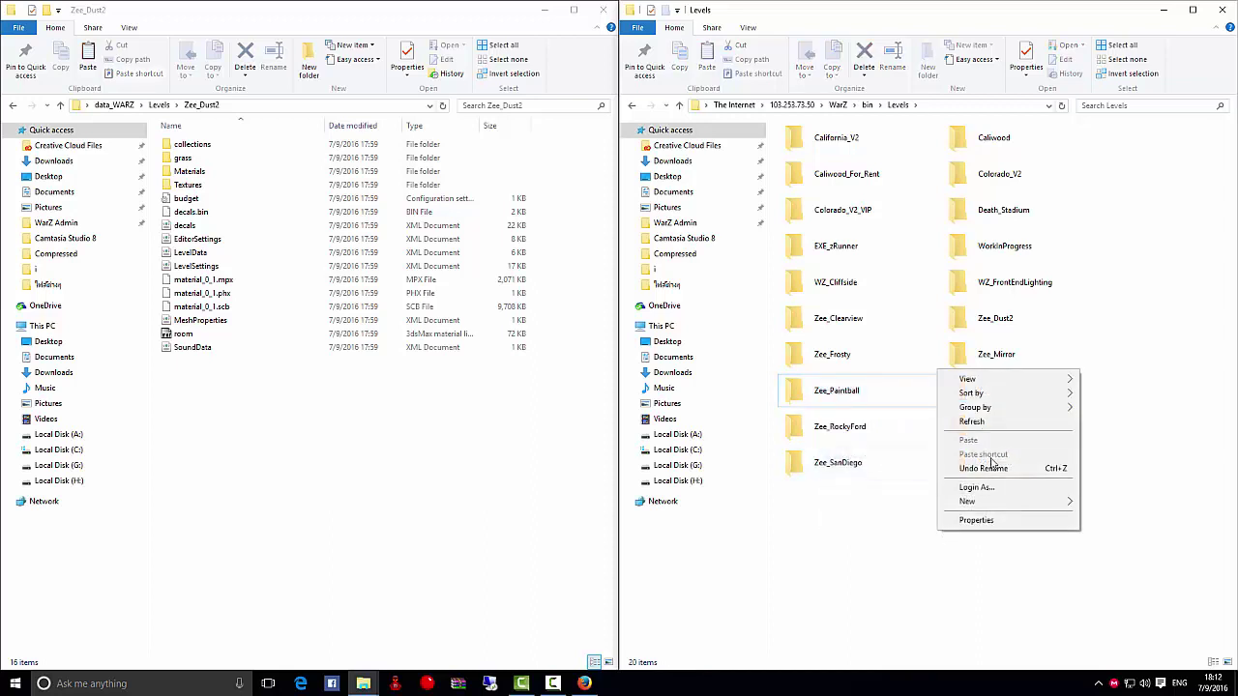
click(851, 394)
right_click(848, 395)
click(909, 500)
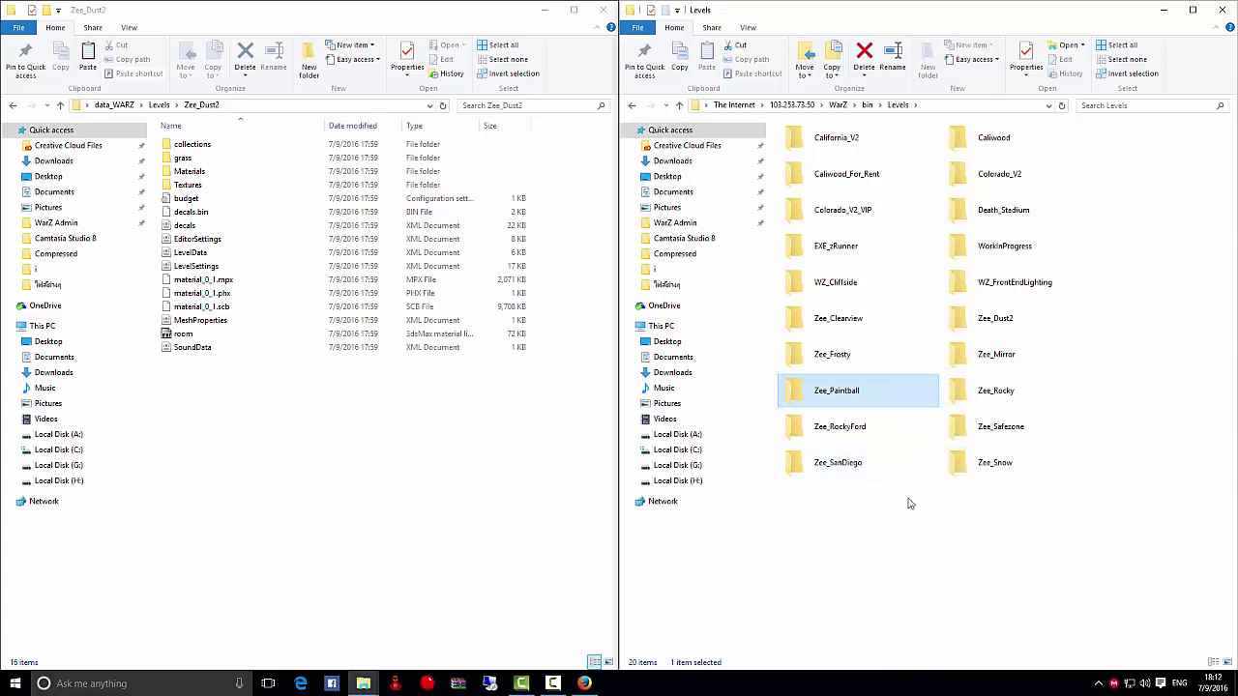
right_click(909, 501)
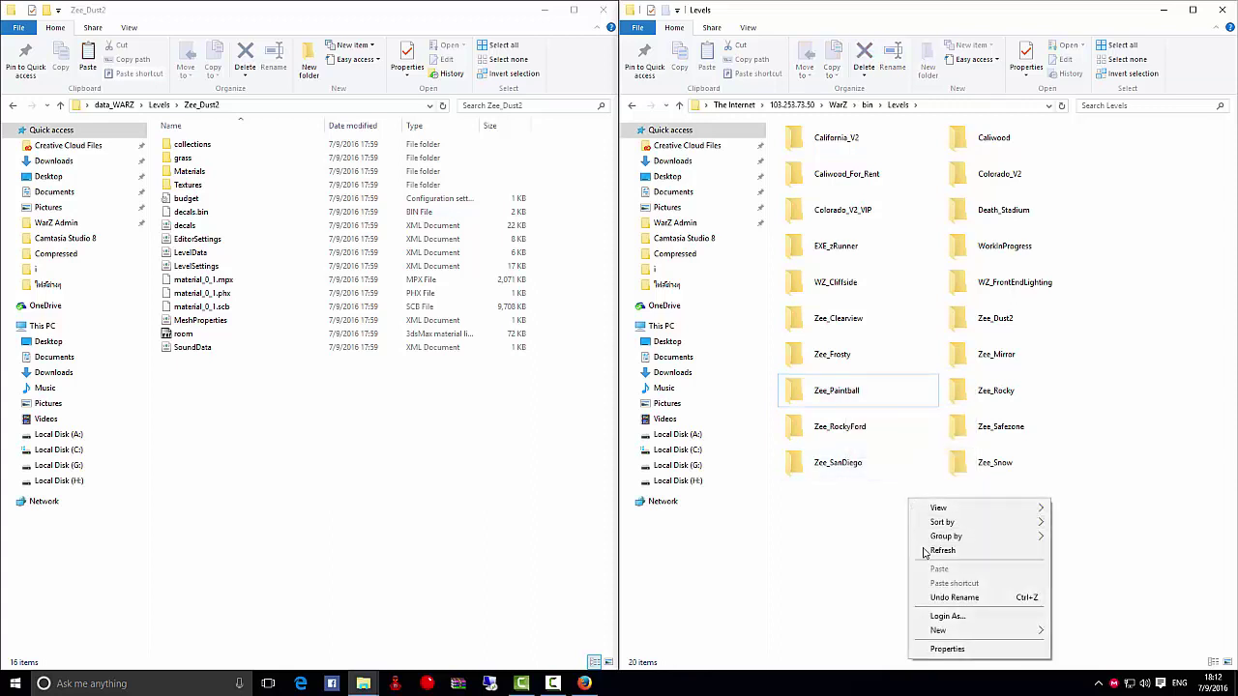
click(859, 514)
click(842, 404)
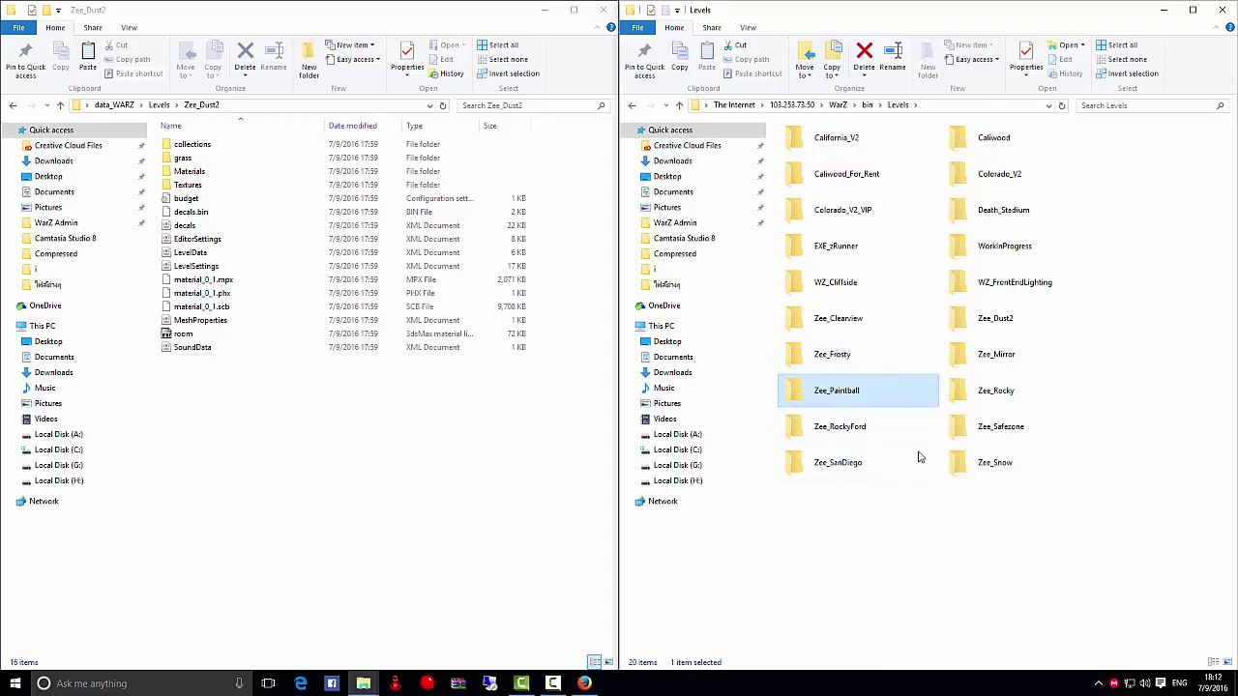
drag(1037, 593, 782, 124)
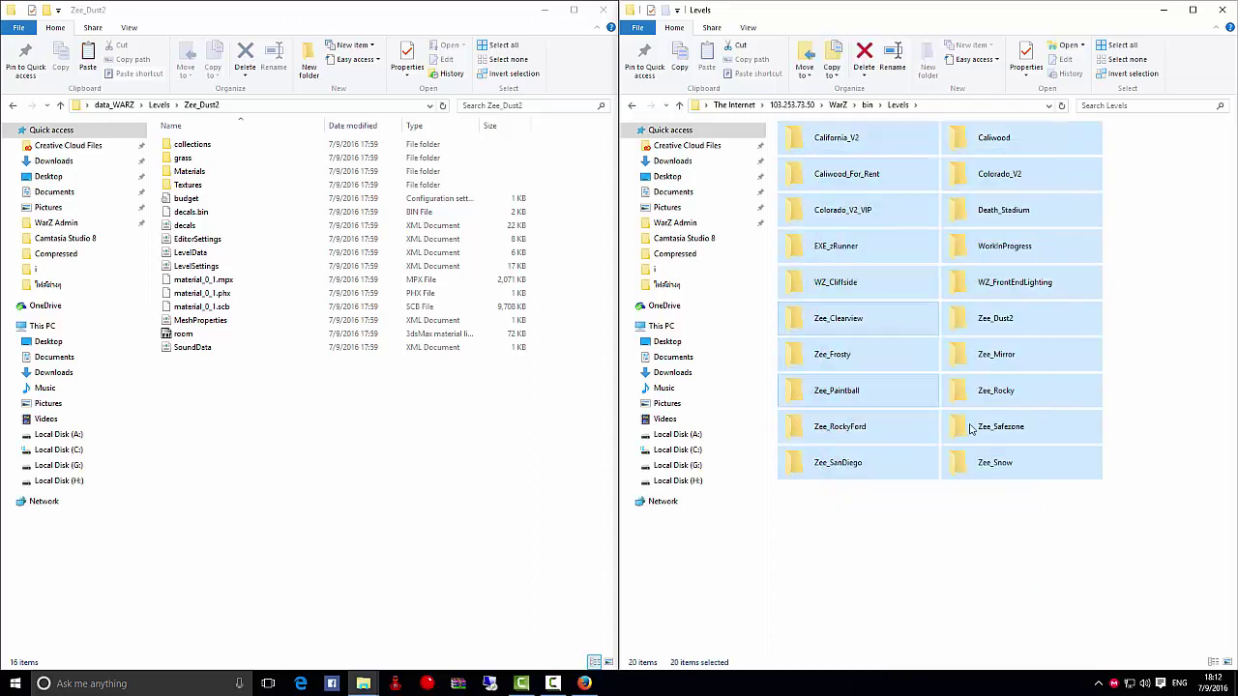
click(1035, 585)
right_click(830, 391)
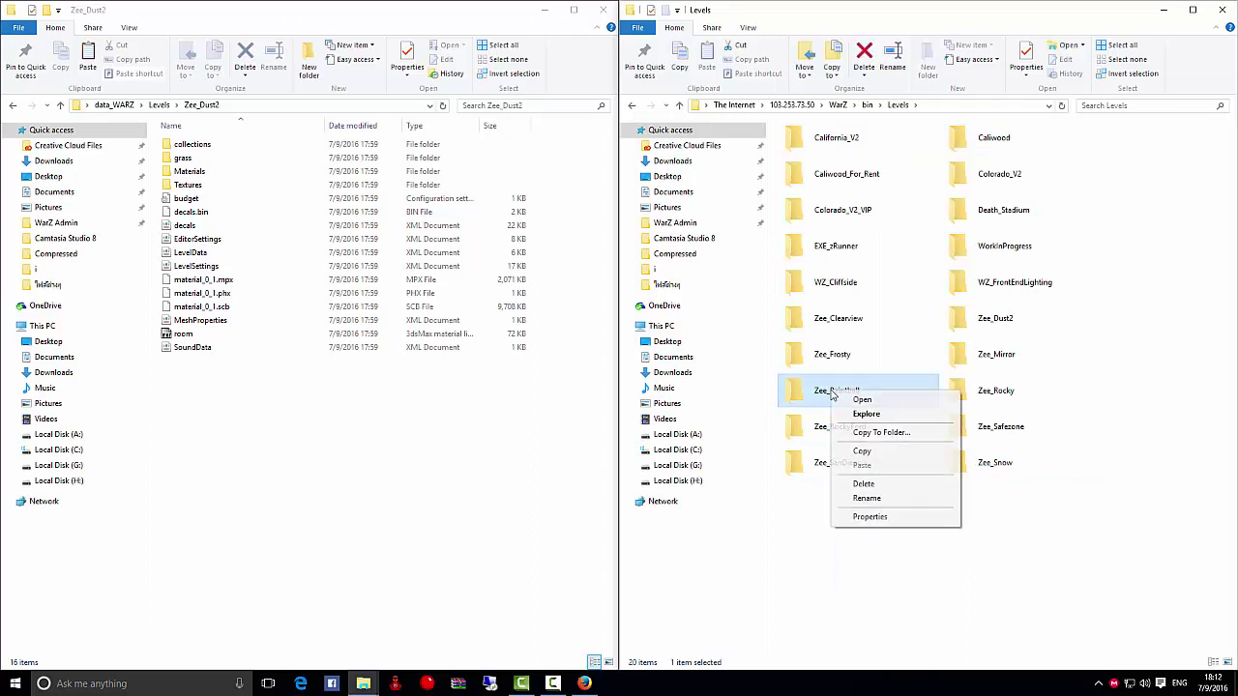
Return the local window to the Levels folder of data_WARZ and look at the file options for Zee_Dust2
click(258, 281)
click(159, 105)
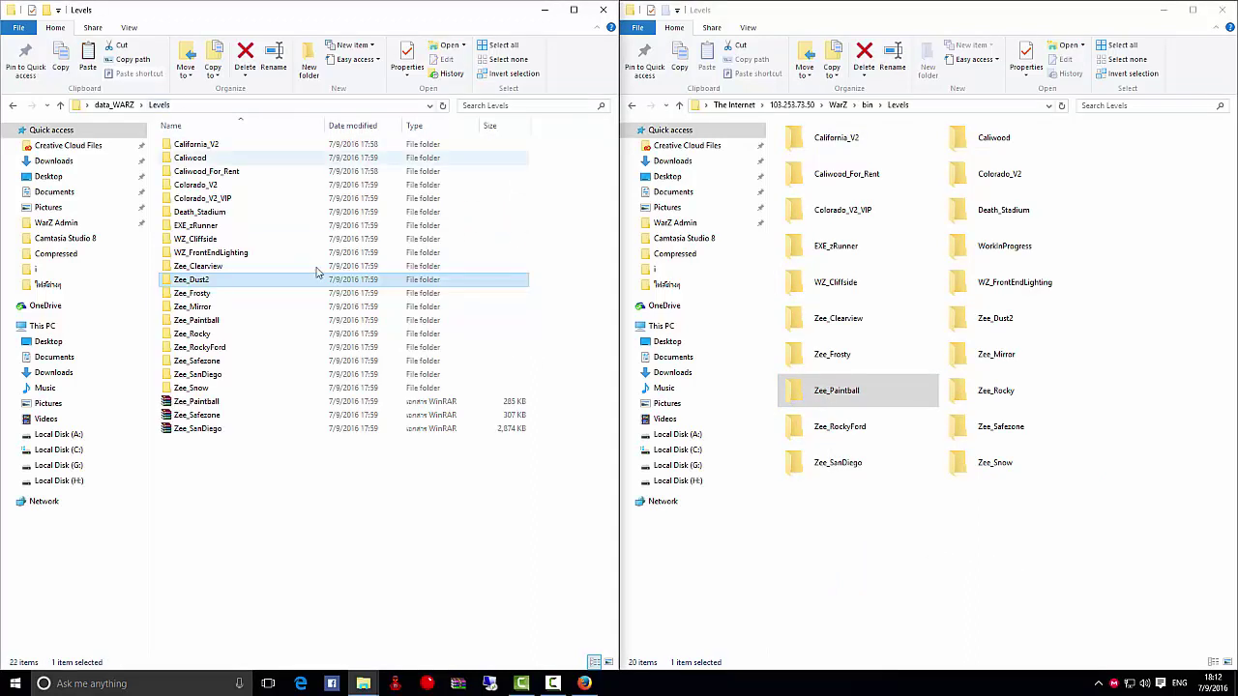
right_click(195, 281)
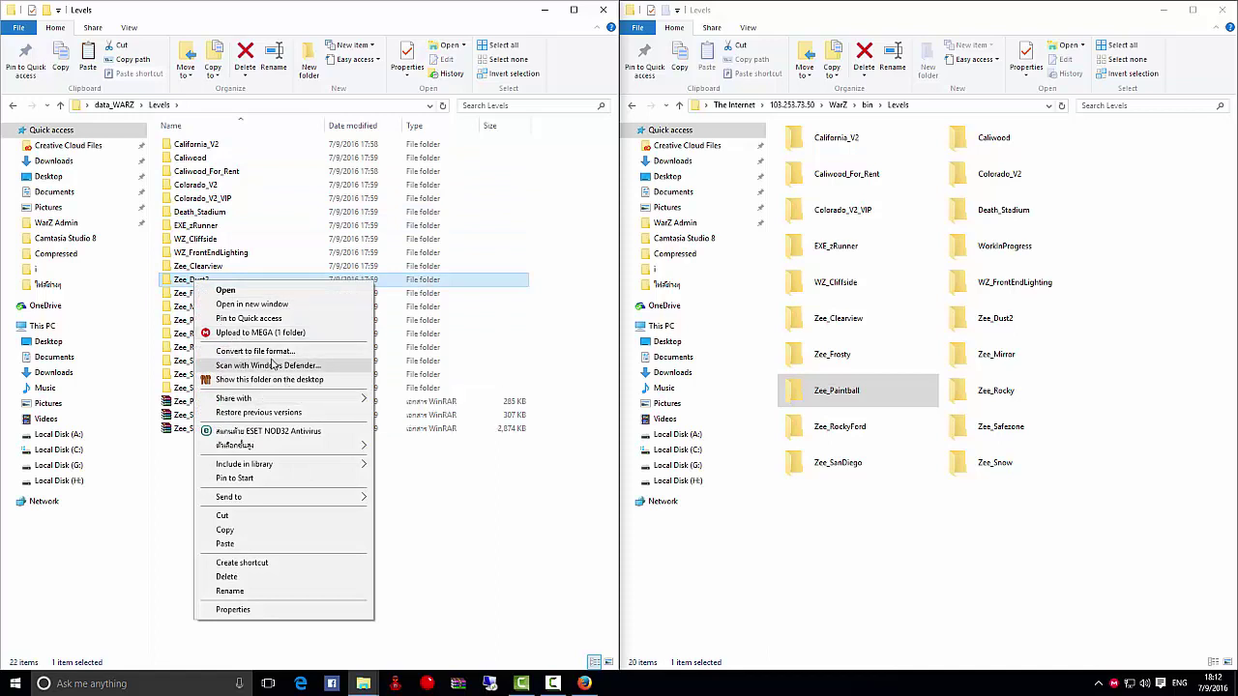
click(459, 515)
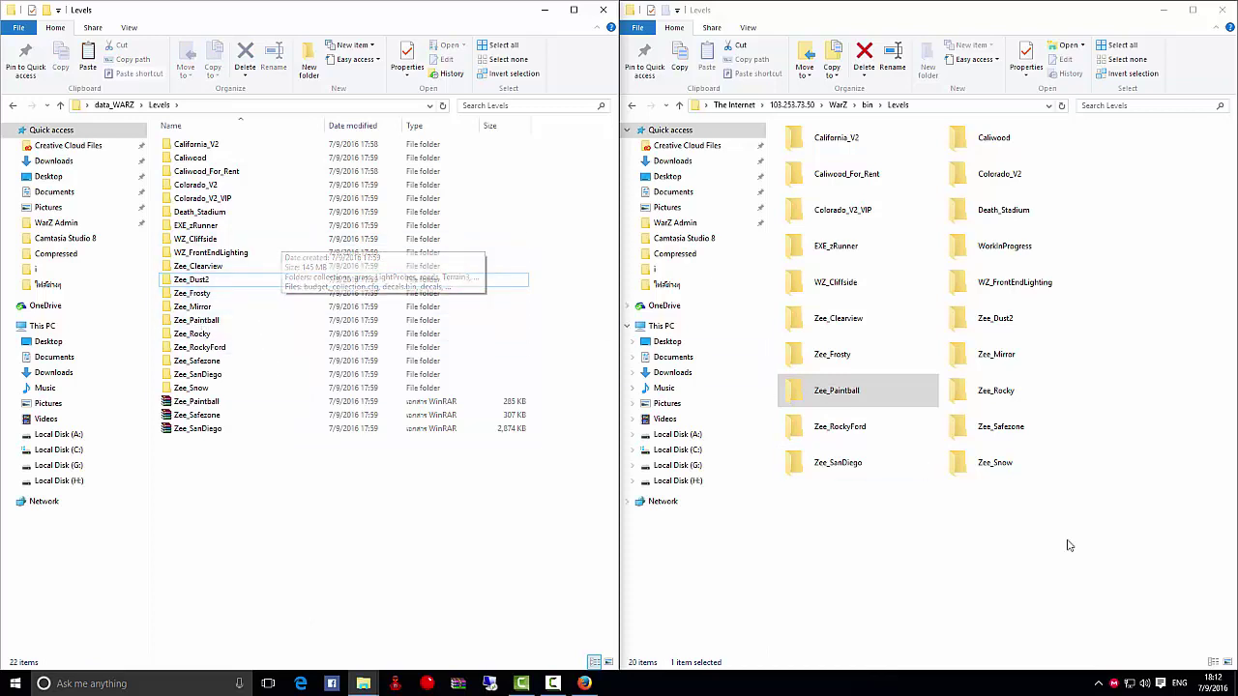
click(943, 411)
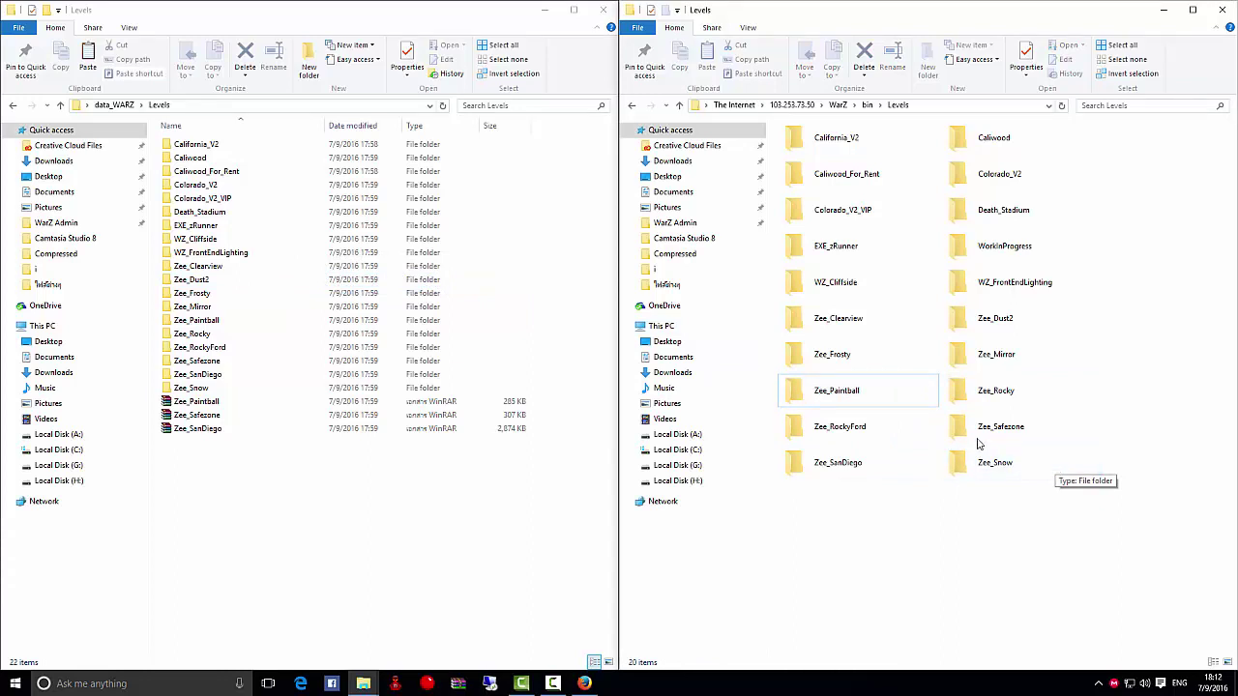
Open the Zee_Paintball folder on the FTP server and select all the files and subfolders in it
double_click(853, 391)
drag(923, 361, 780, 138)
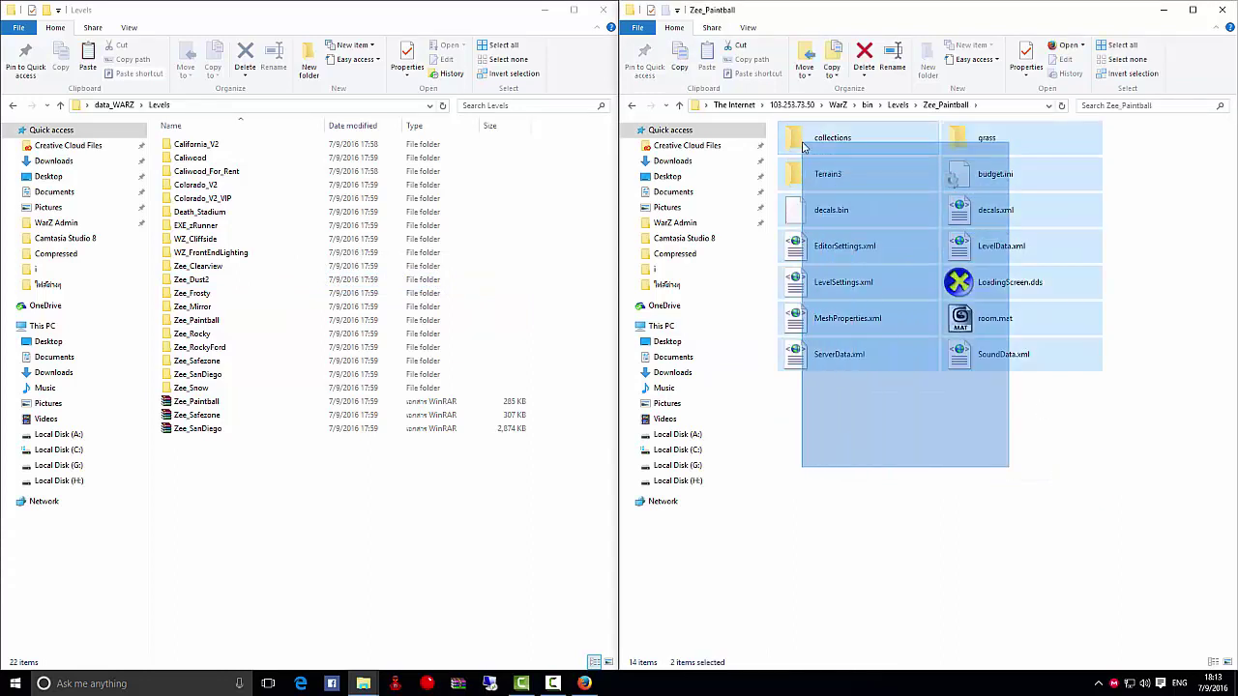
click(1006, 479)
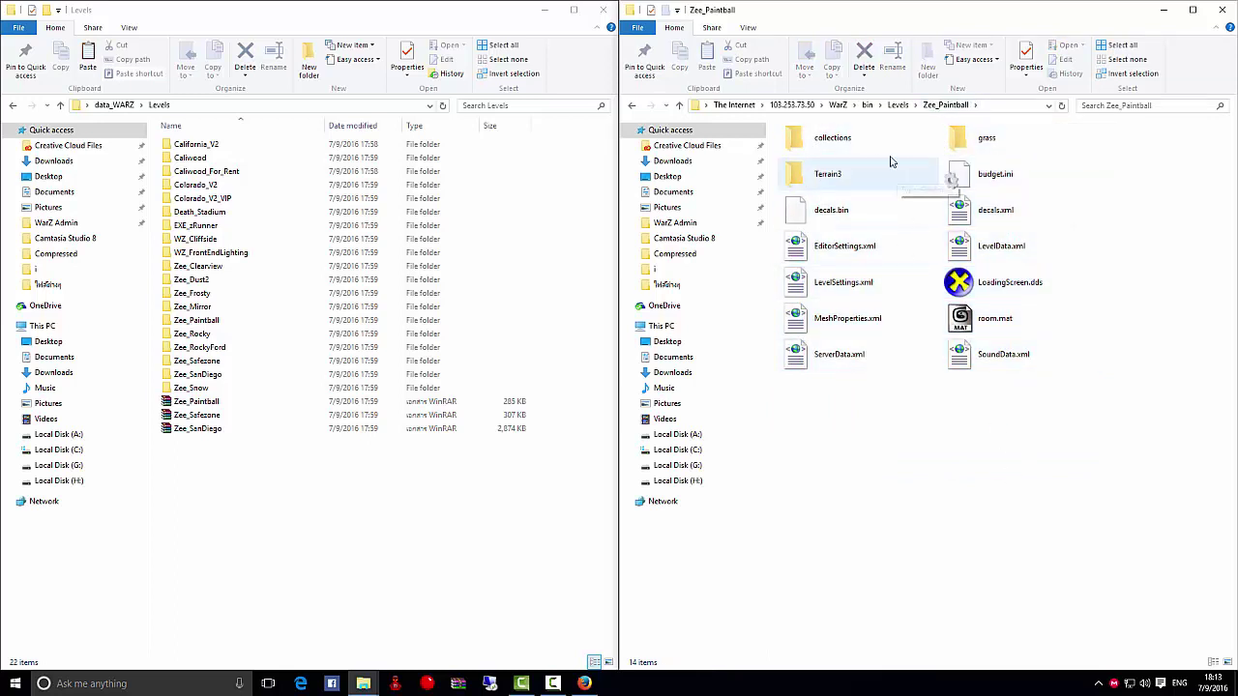
drag(1074, 462, 803, 145)
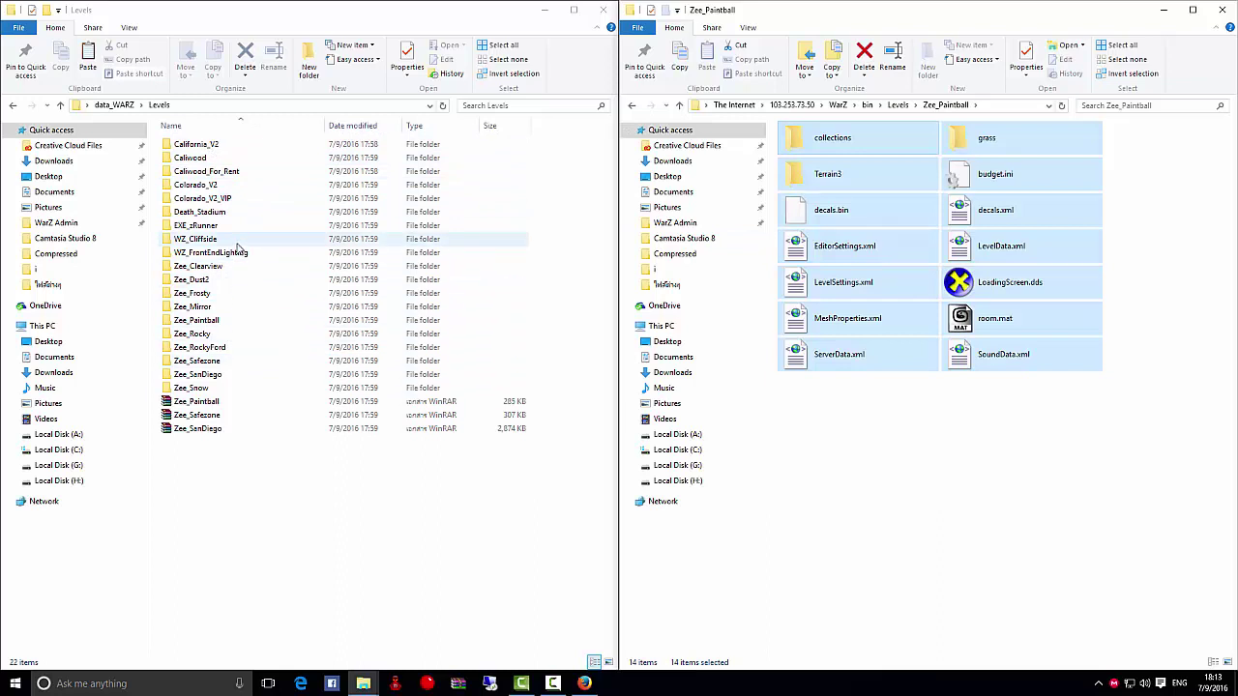
Open the local EXE_zRunner folder and select all its contents, and reselect everything in the server's Zee_Paintball folder
double_click(195, 224)
drag(422, 425, 221, 132)
click(883, 507)
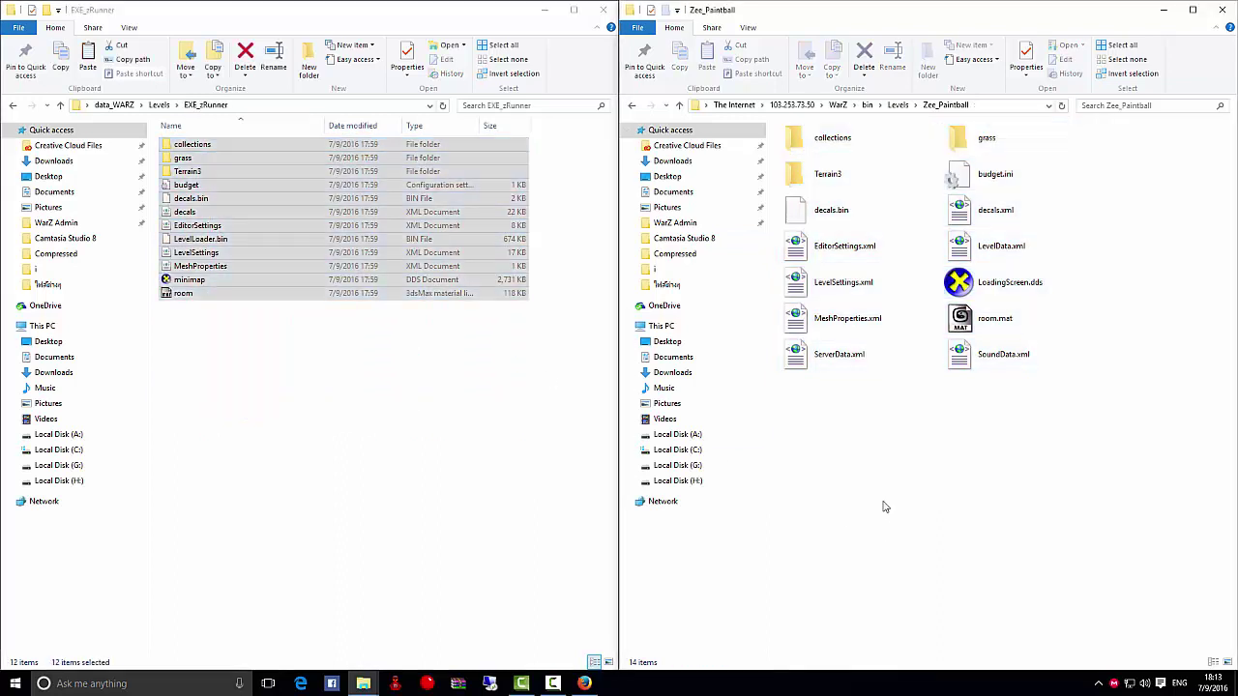
drag(1118, 497, 810, 143)
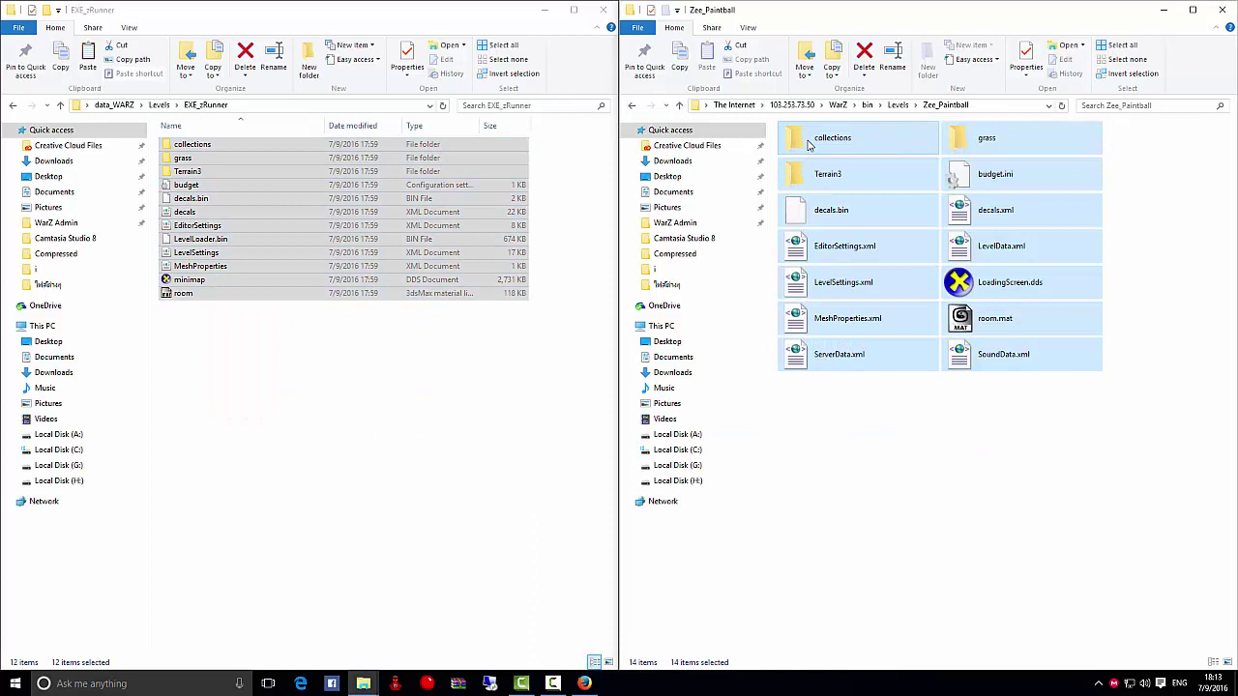
click(892, 106)
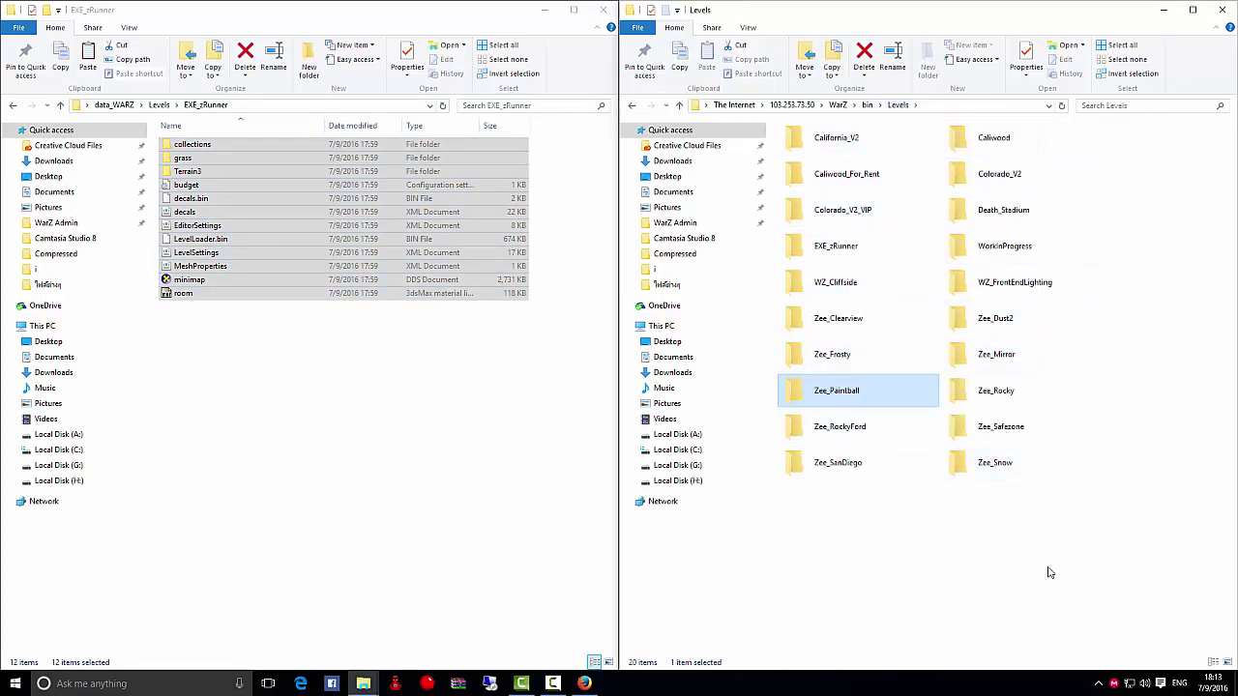
drag(1061, 569, 804, 136)
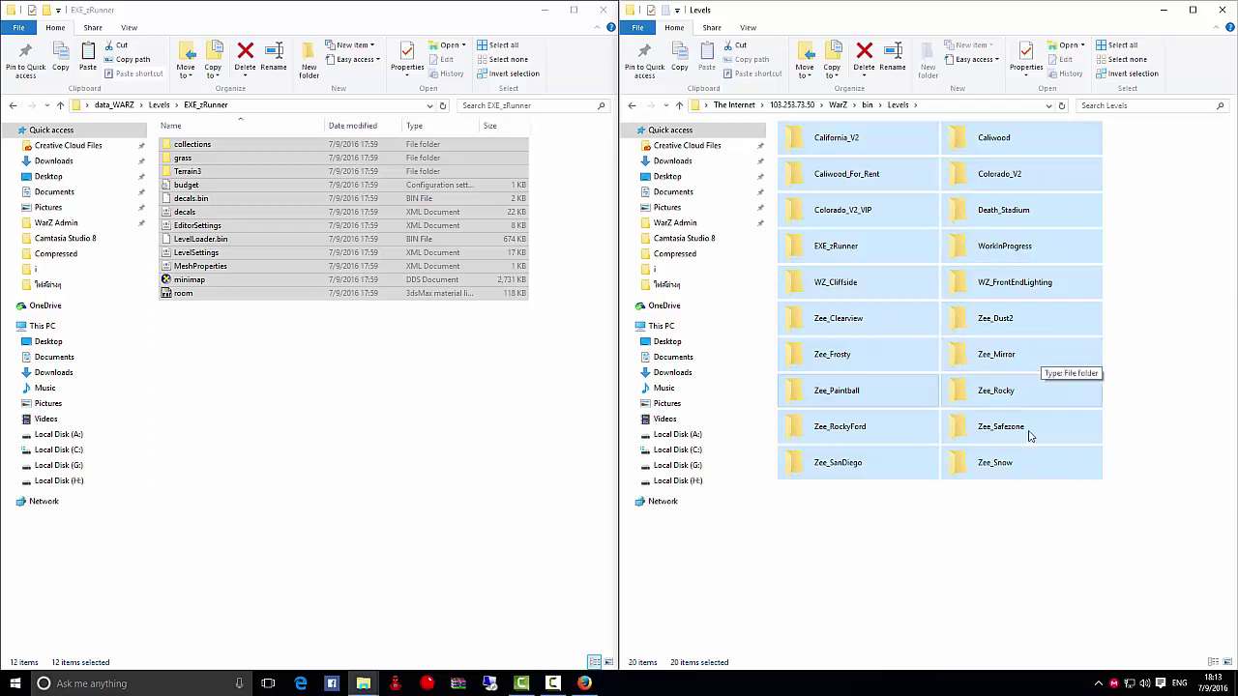
click(873, 483)
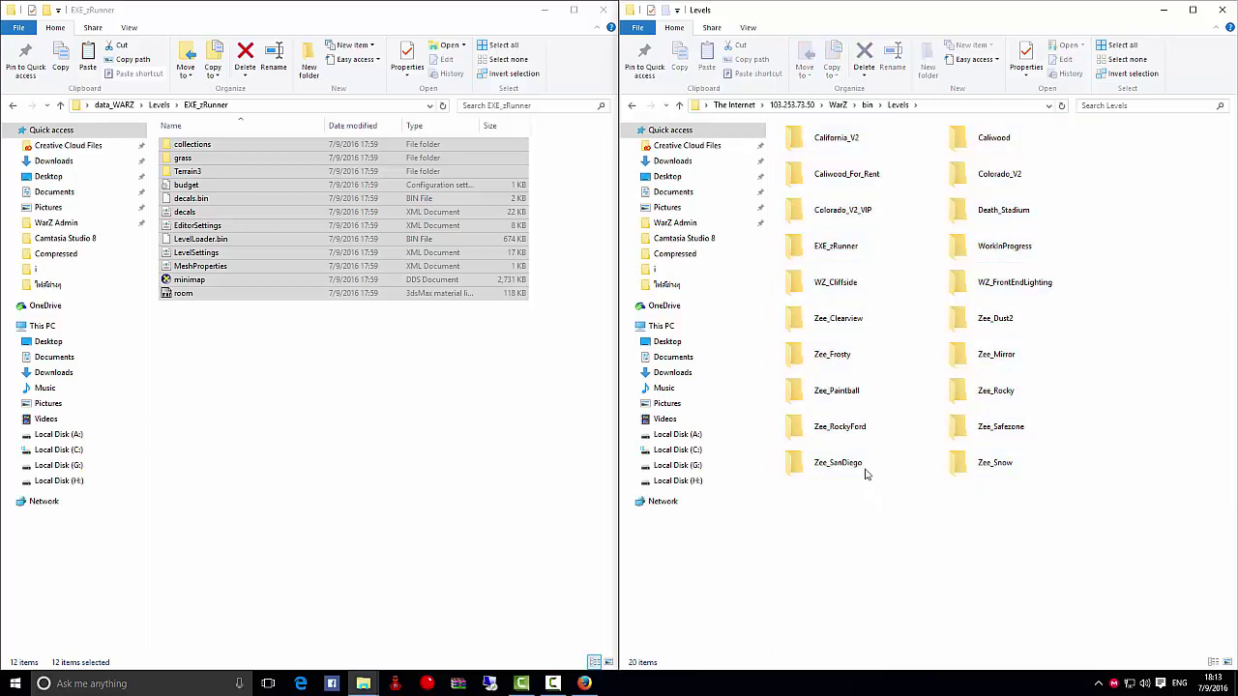
Open the server's Zee_Paintball folder and select all its contents, and reselect everything in the local EXE_zRunner folder
double_click(838, 391)
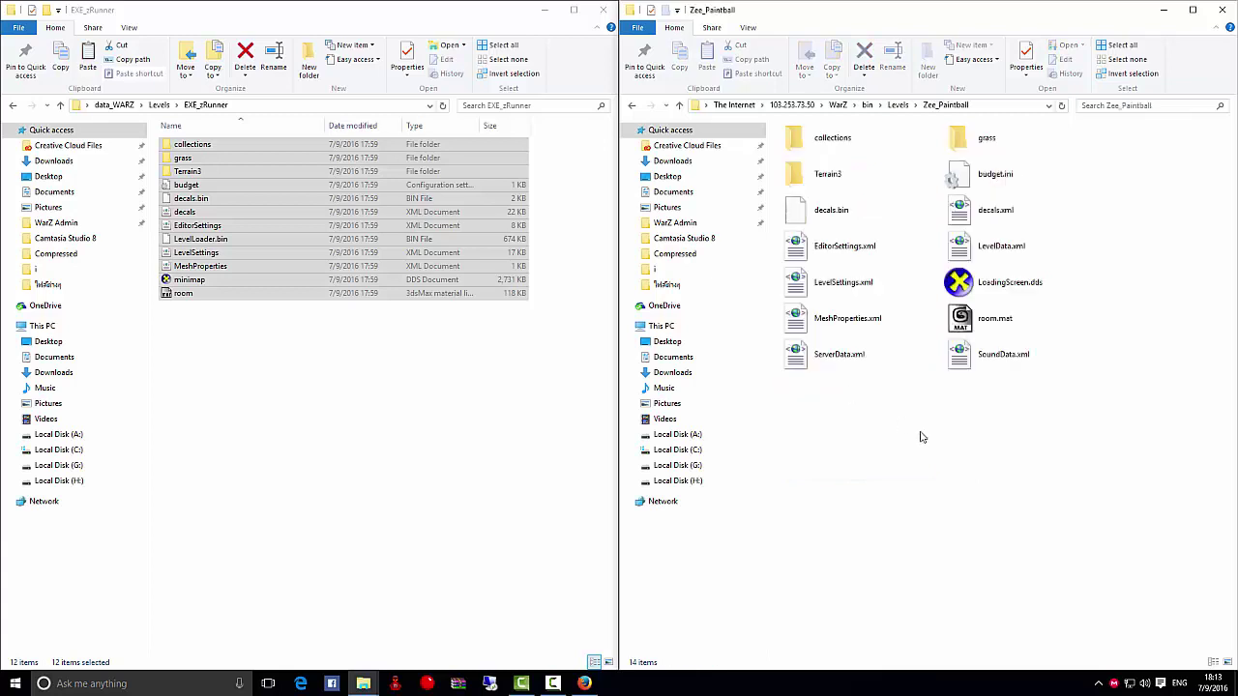
drag(1102, 502, 782, 124)
right_click(886, 295)
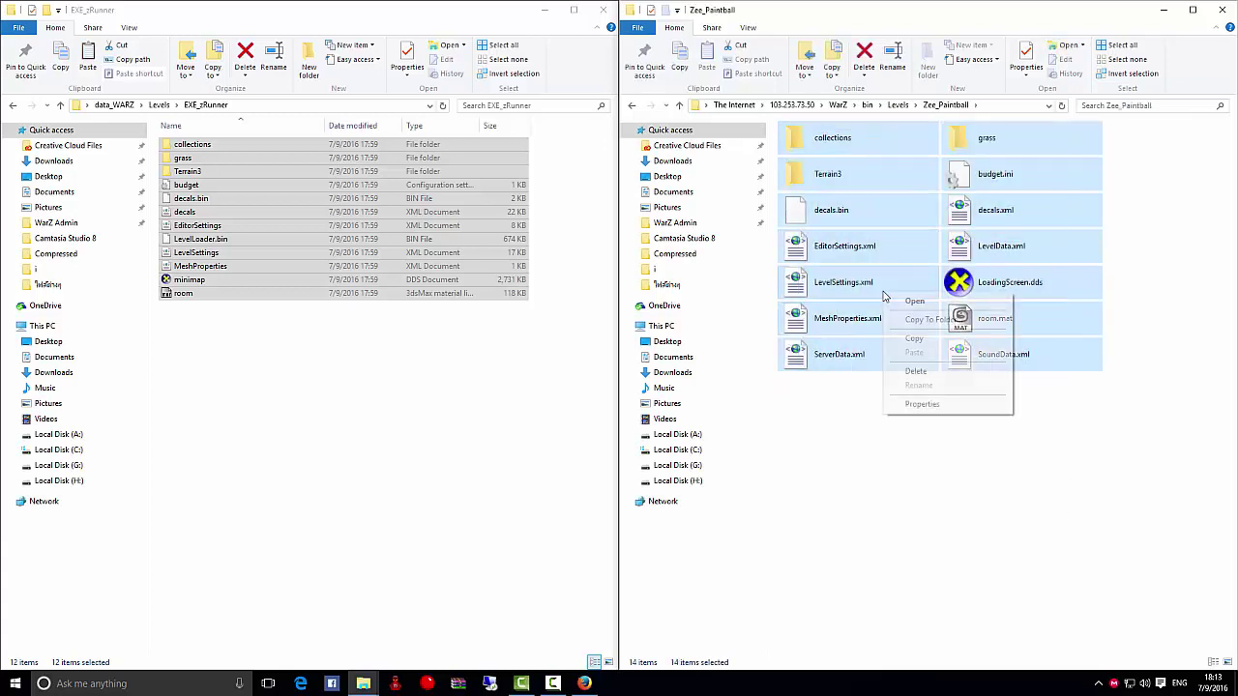
click(1088, 485)
click(367, 320)
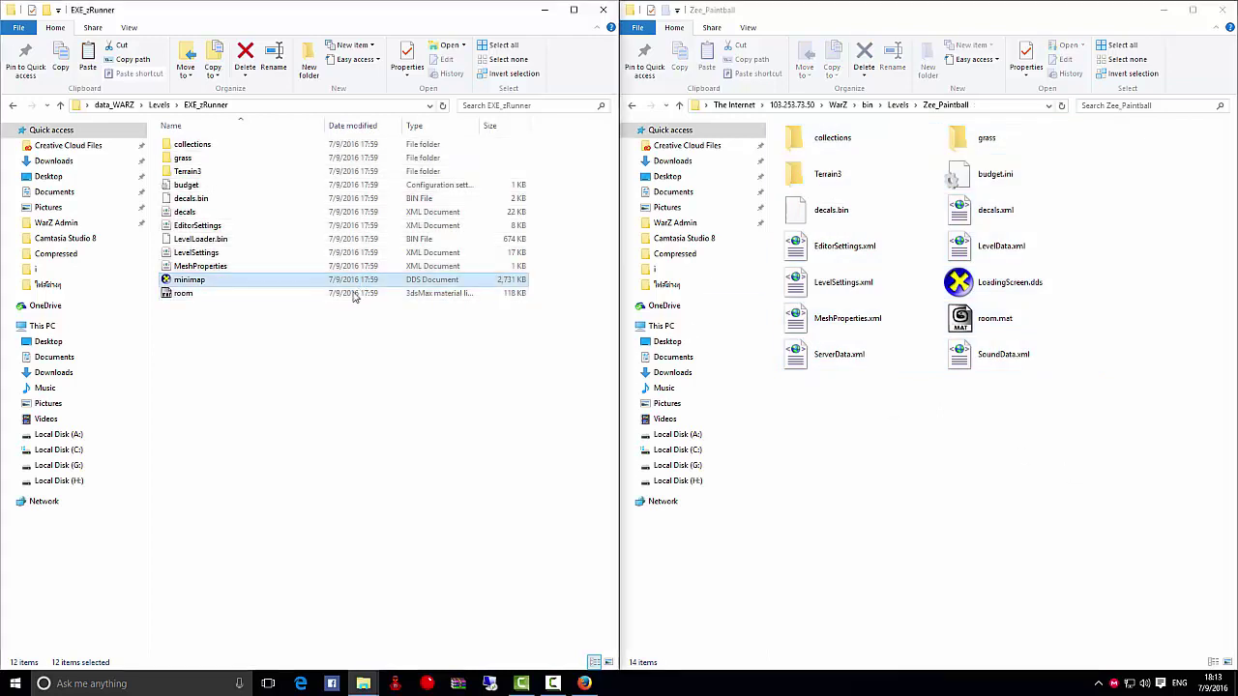
drag(448, 393, 203, 135)
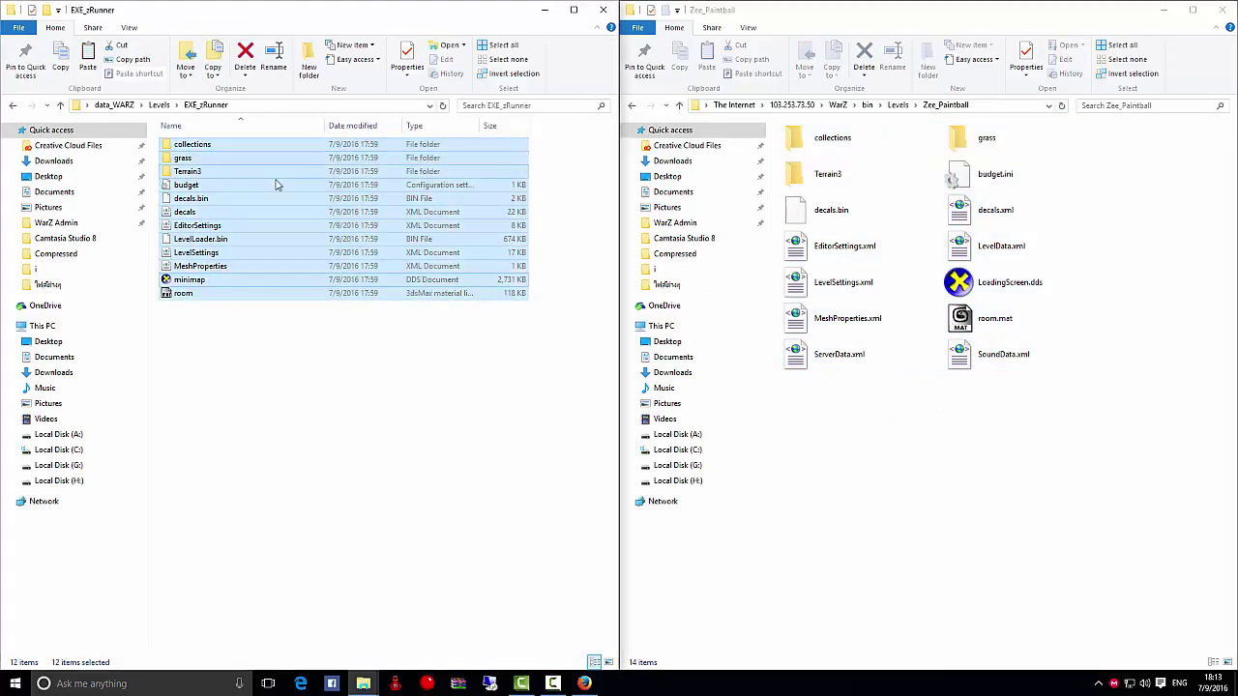
Create a new folder named map in the server's Levels folder and open it
click(898, 105)
right_click(1068, 512)
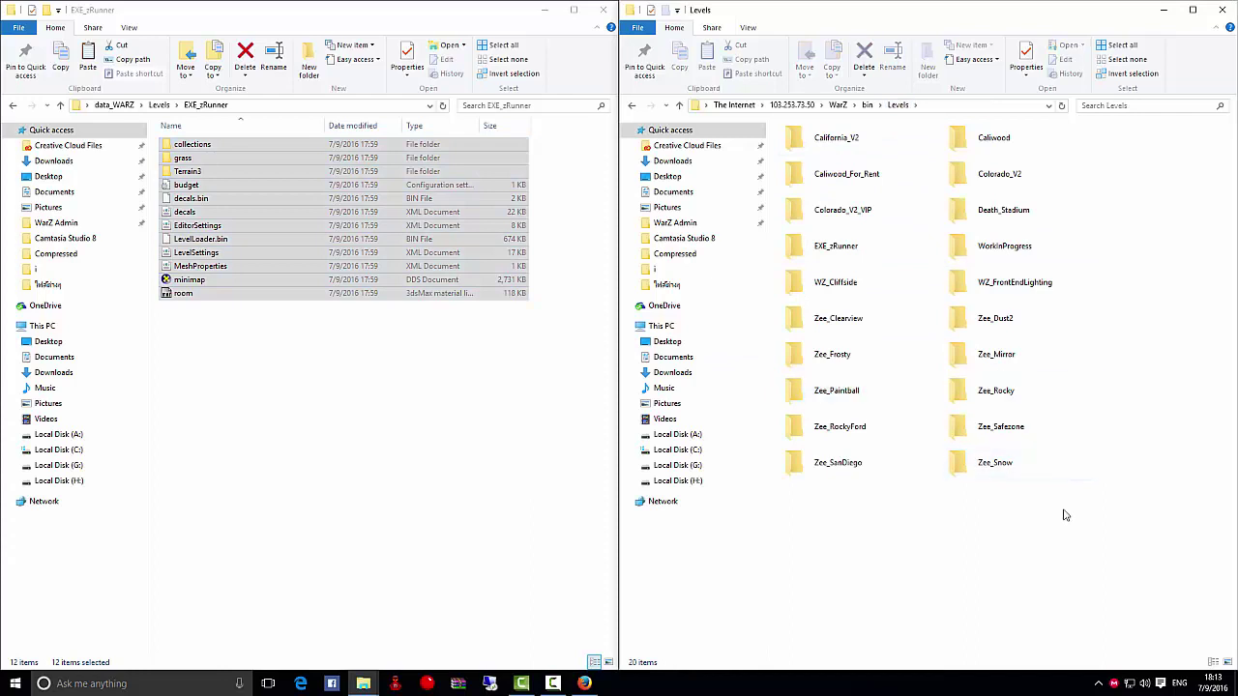
mouse_move(1123, 490)
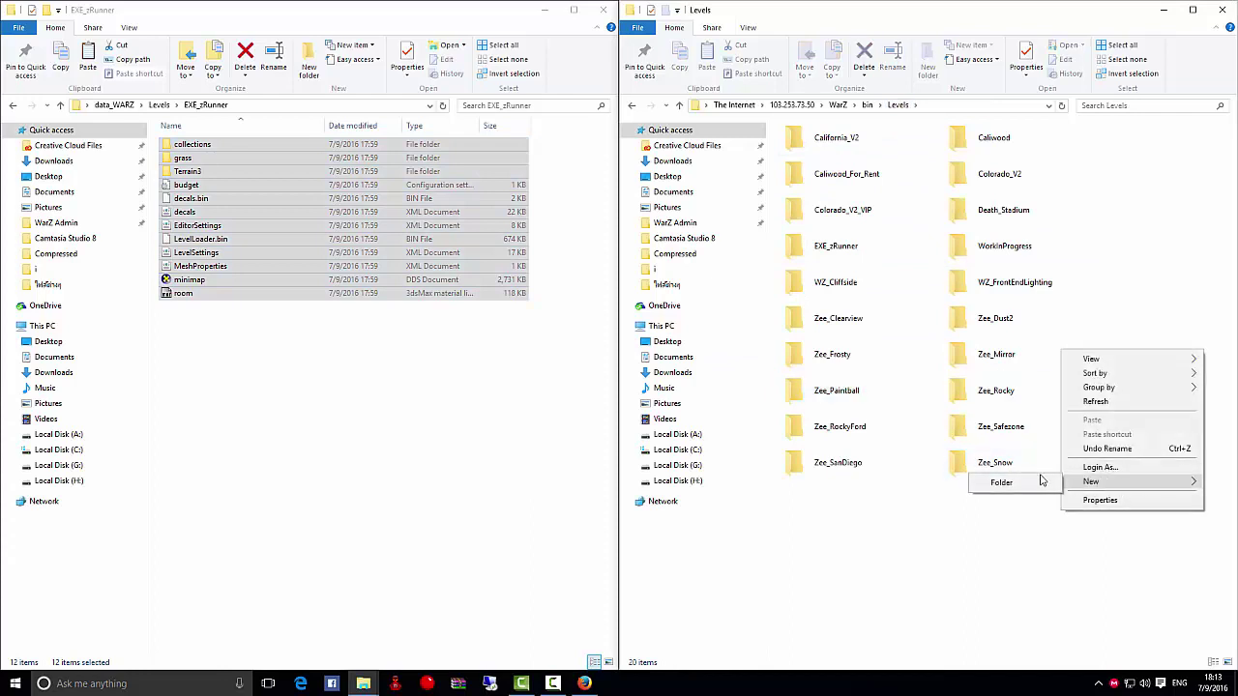
click(997, 483)
text(W)
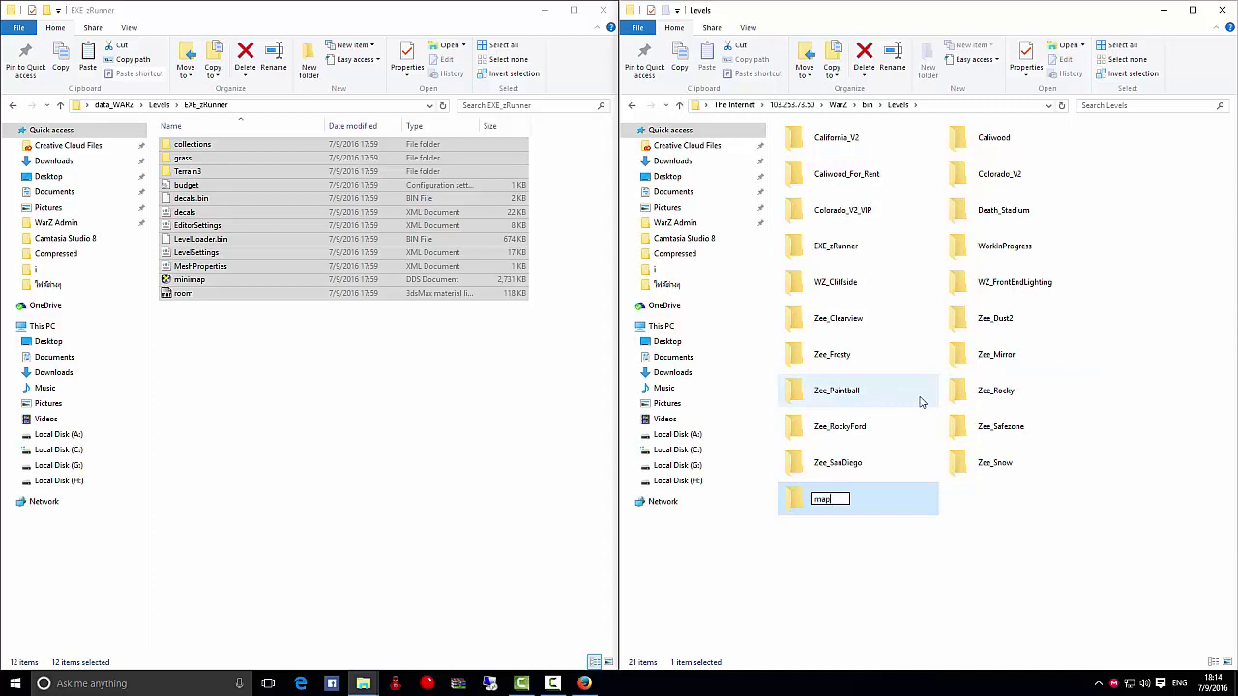
key(Return)
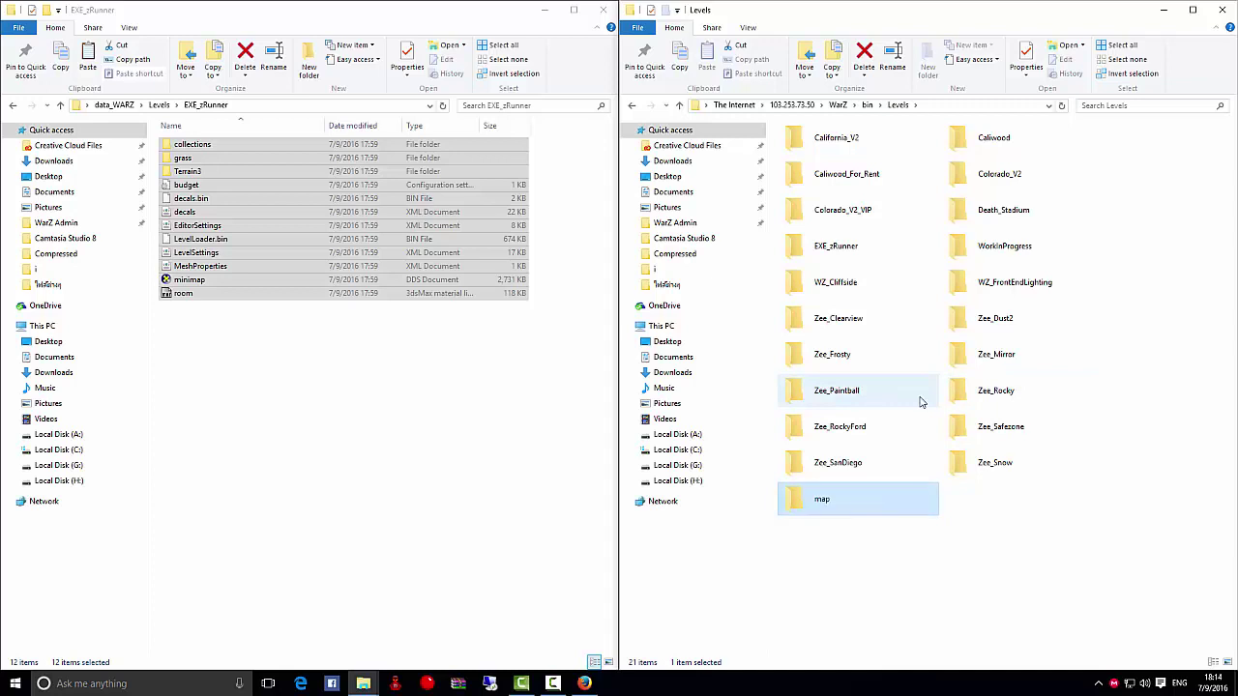
double_click(830, 501)
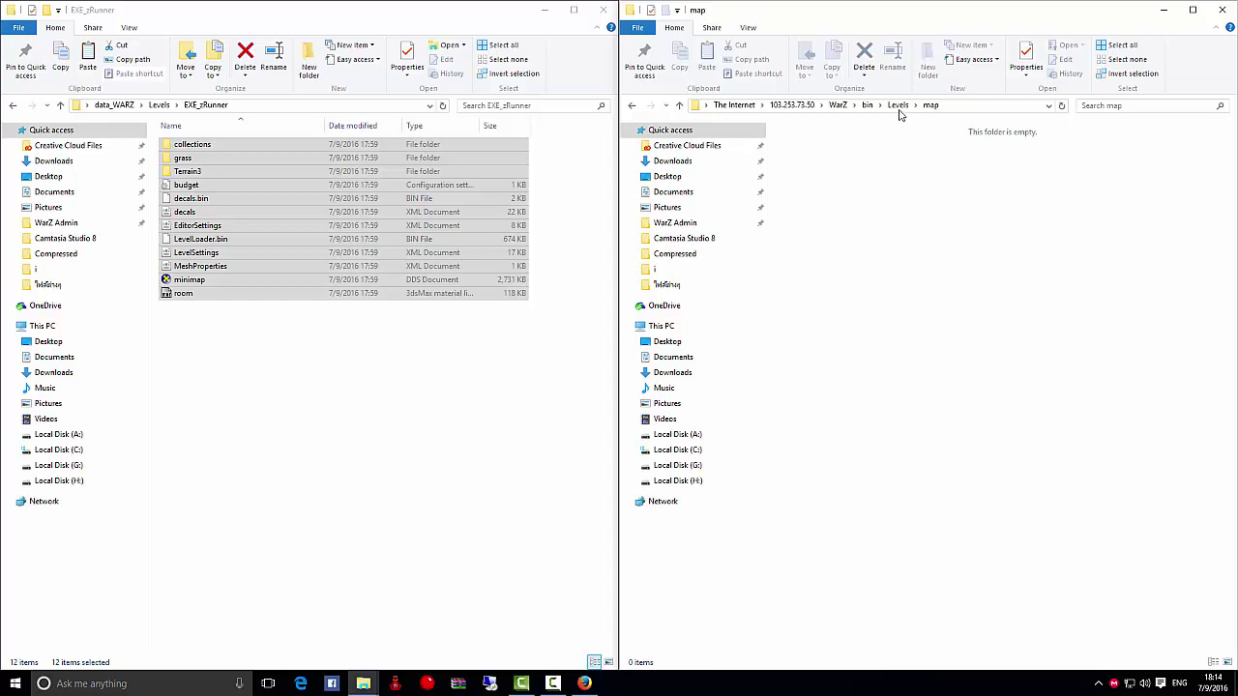
Copy all the files and subfolders of the local EXE_zRunner folder into the server's map folder
drag(1050, 494, 835, 147)
drag(1102, 543, 804, 145)
click(277, 352)
drag(367, 395, 198, 150)
right_click(194, 171)
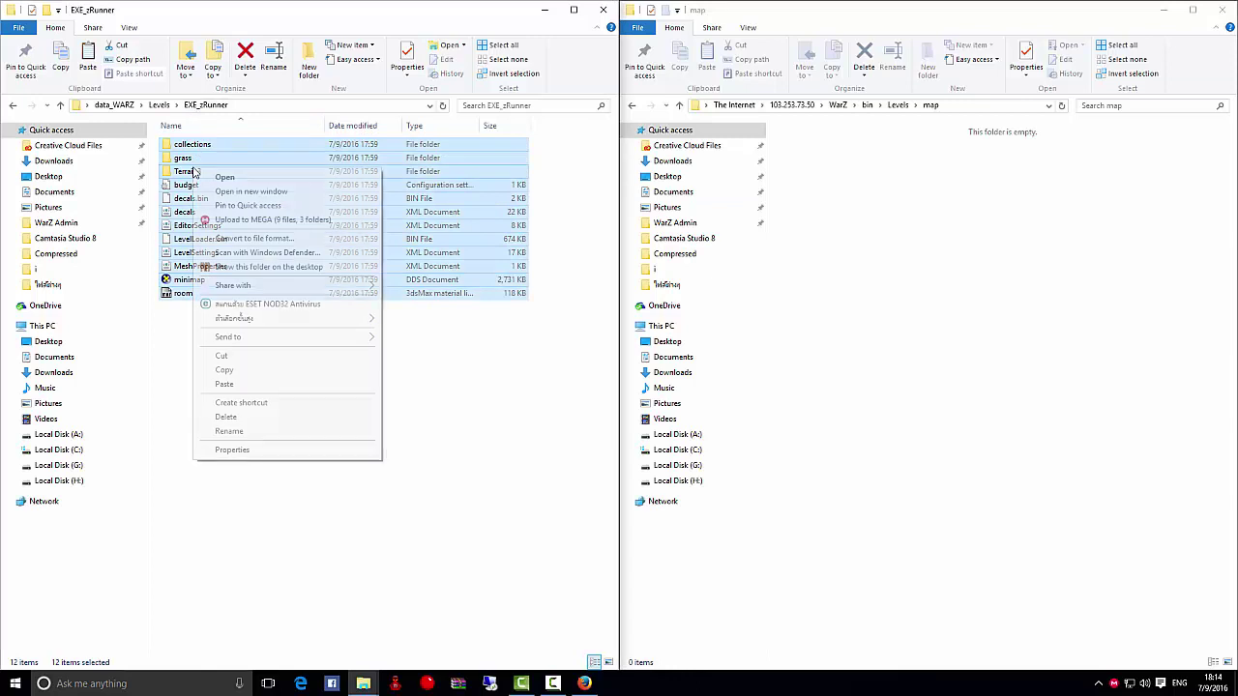
click(241, 370)
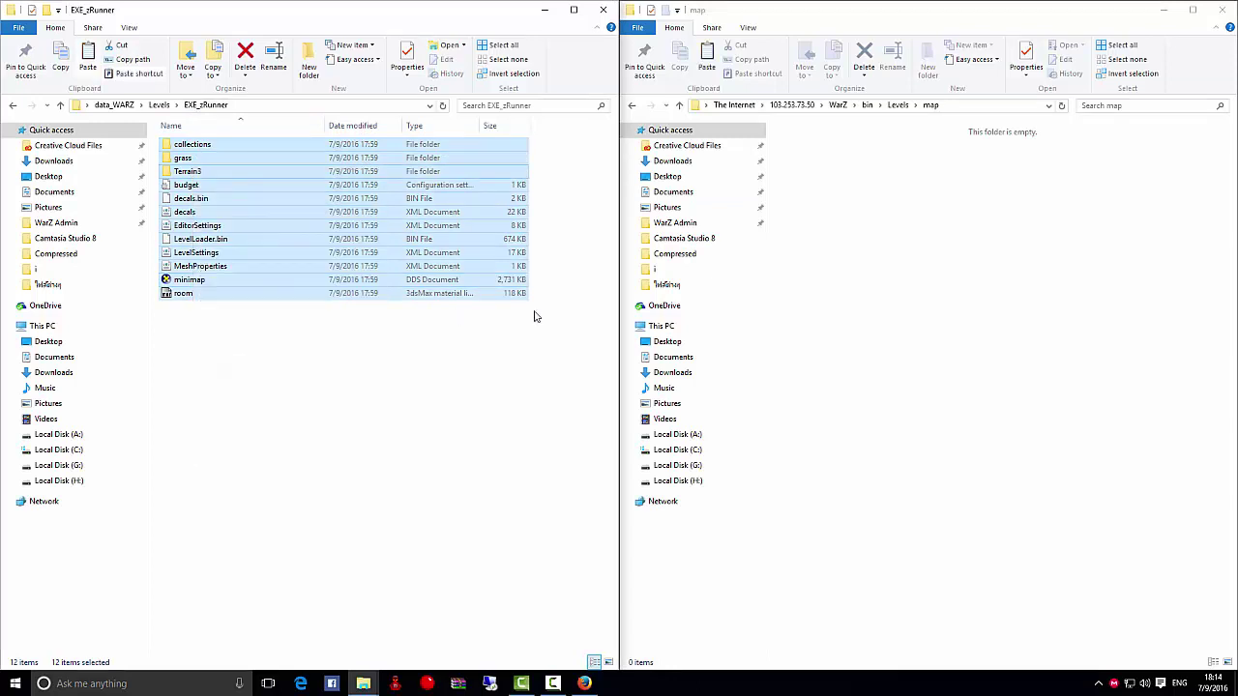
right_click(919, 341)
click(948, 407)
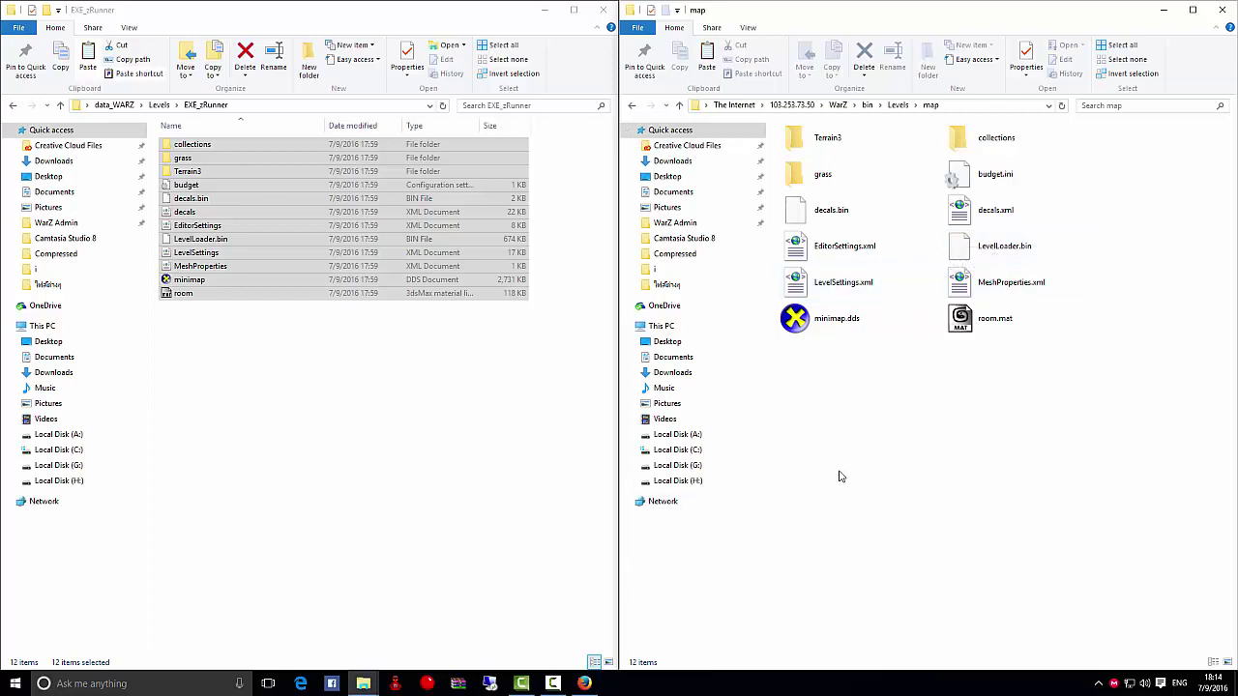
click(481, 406)
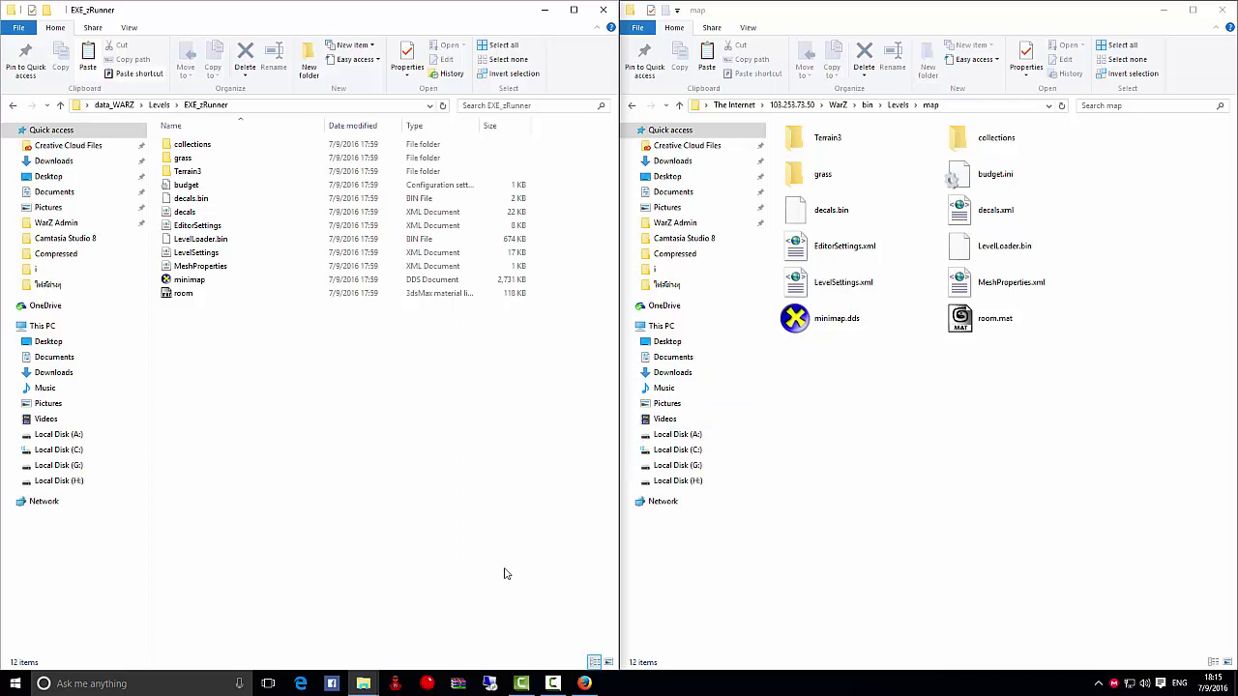
Examine the map folder's FTP path, its uploaded contents and its place among the server's Levels folders
click(954, 106)
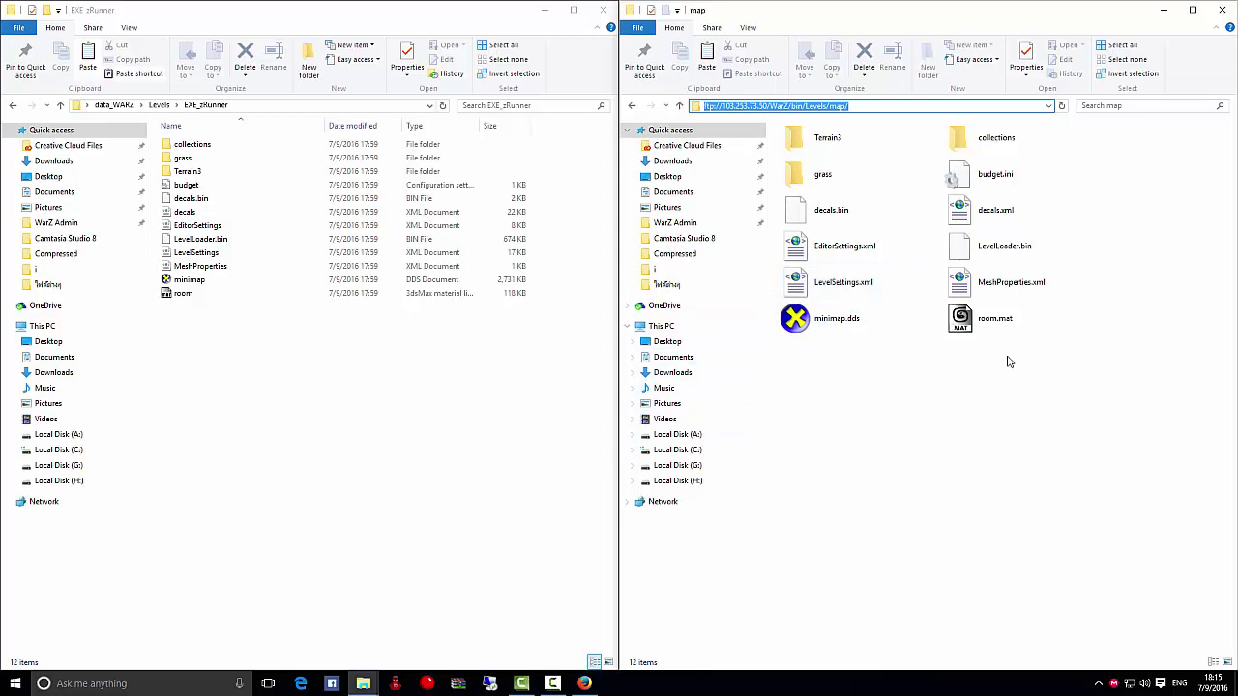
click(979, 420)
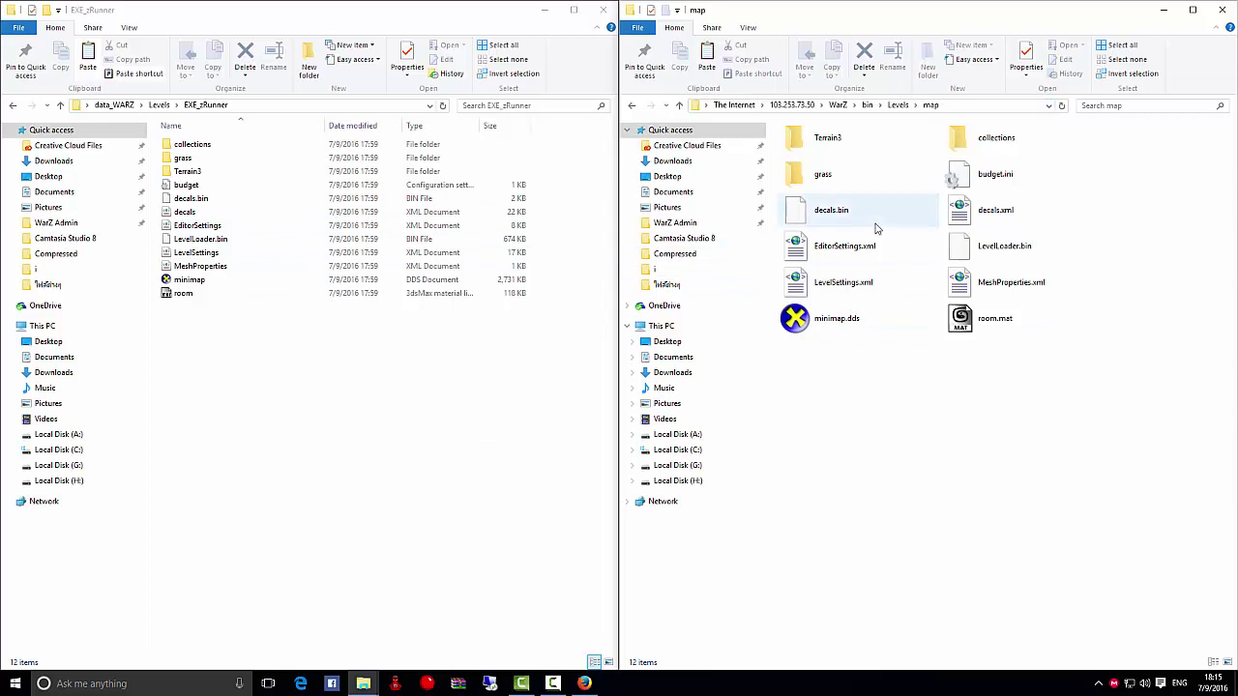
click(898, 105)
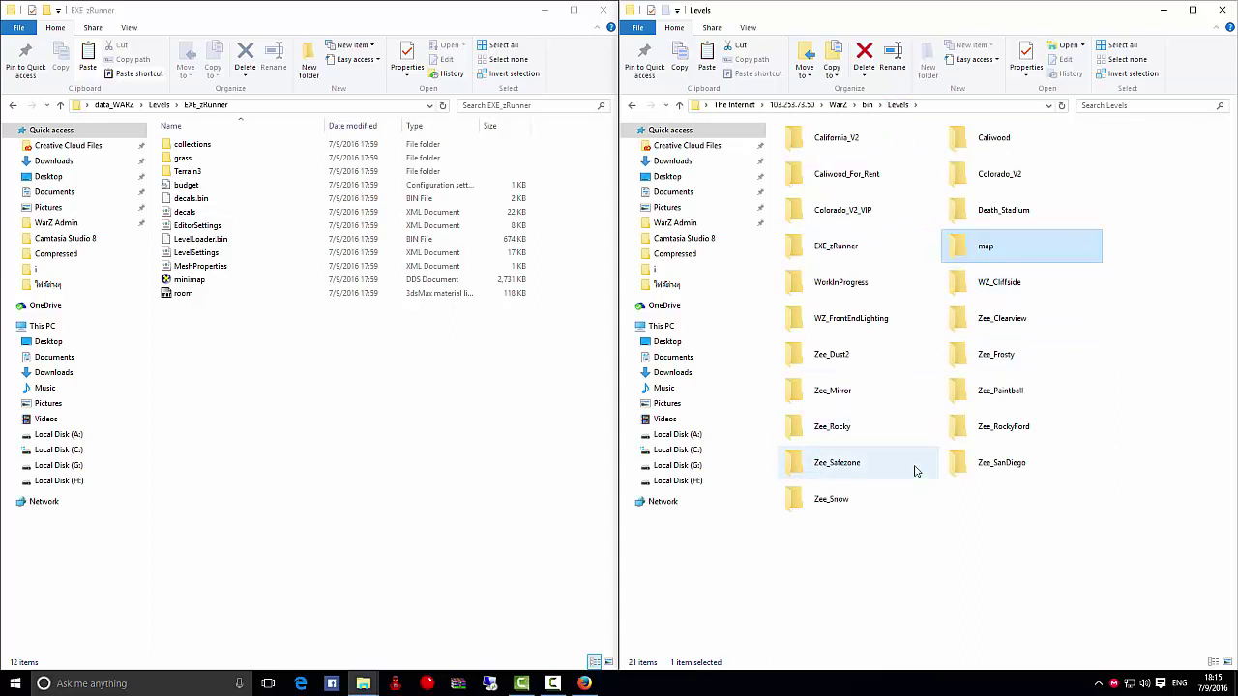
double_click(991, 248)
drag(1045, 537, 788, 131)
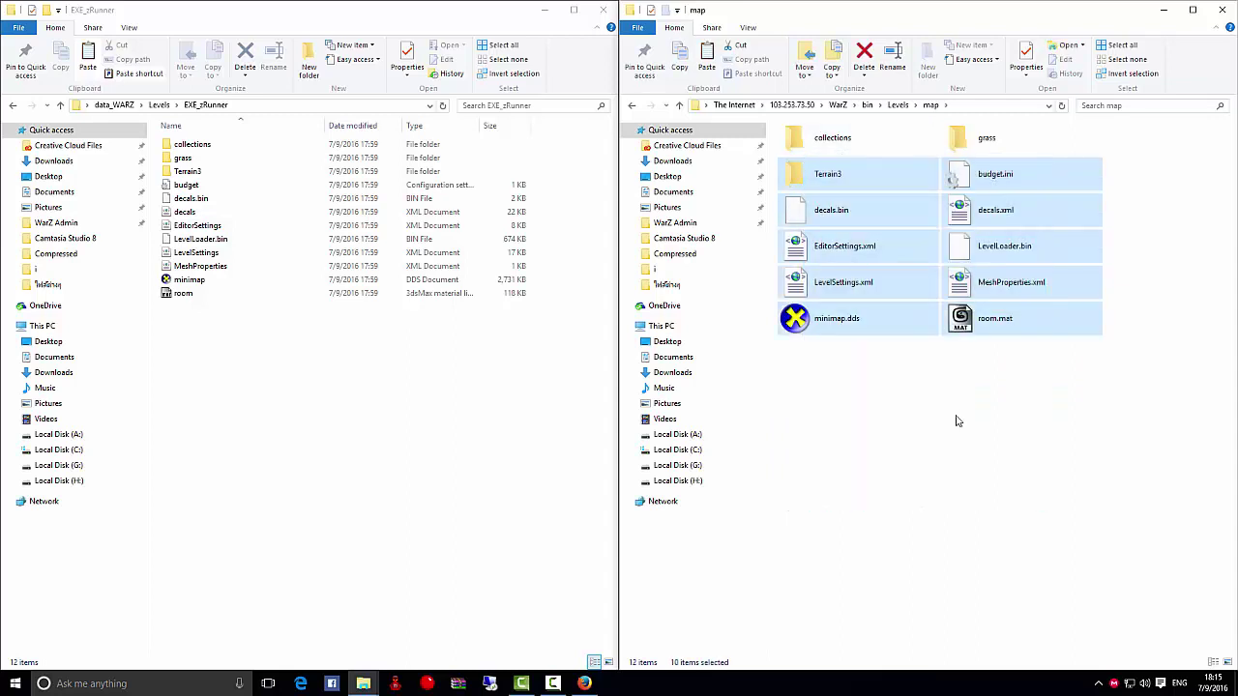
click(1197, 308)
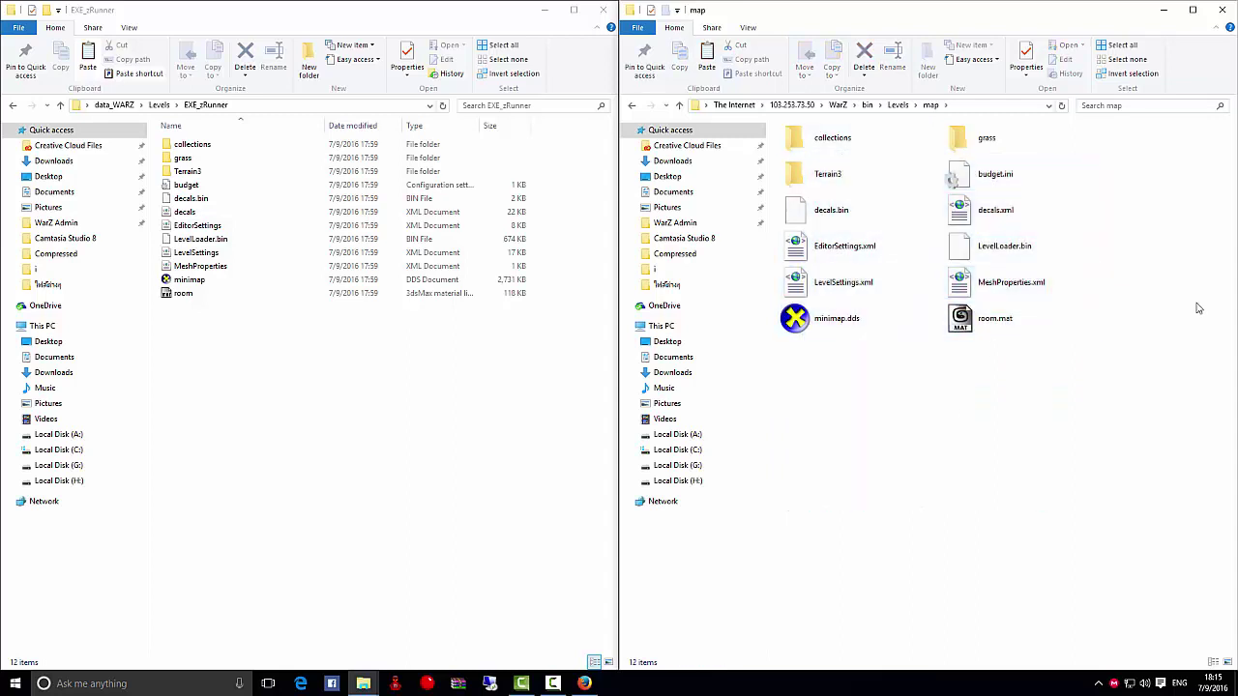
click(906, 108)
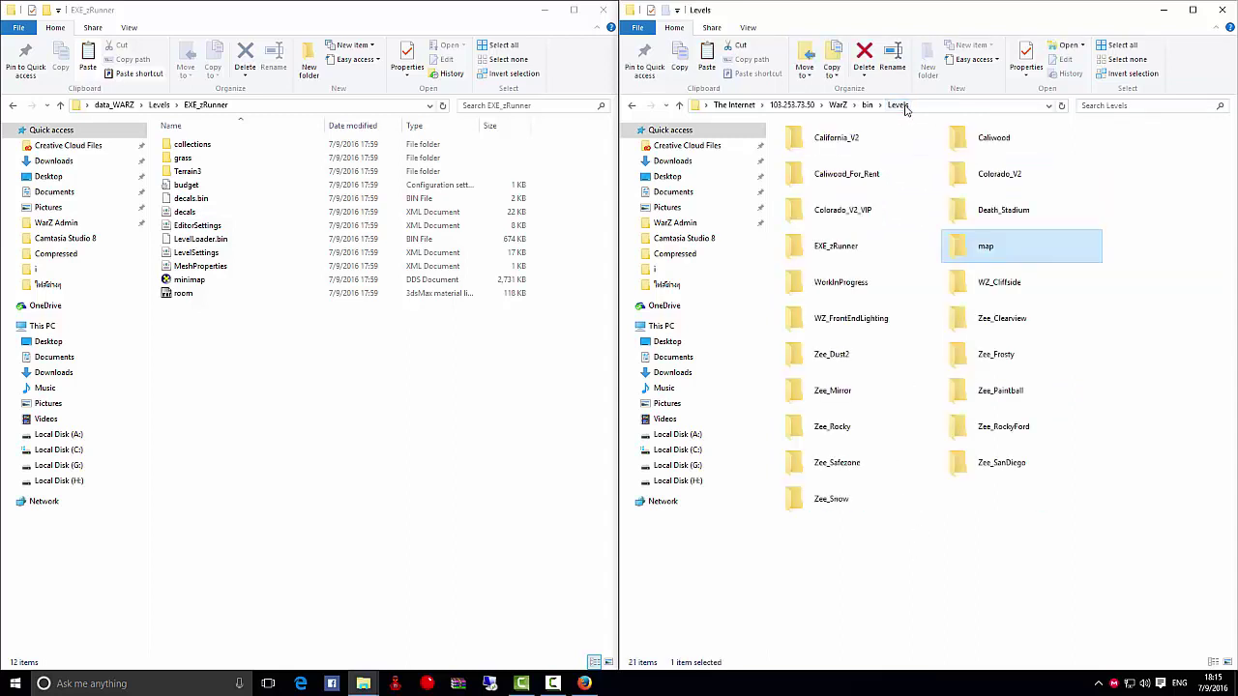
click(1125, 340)
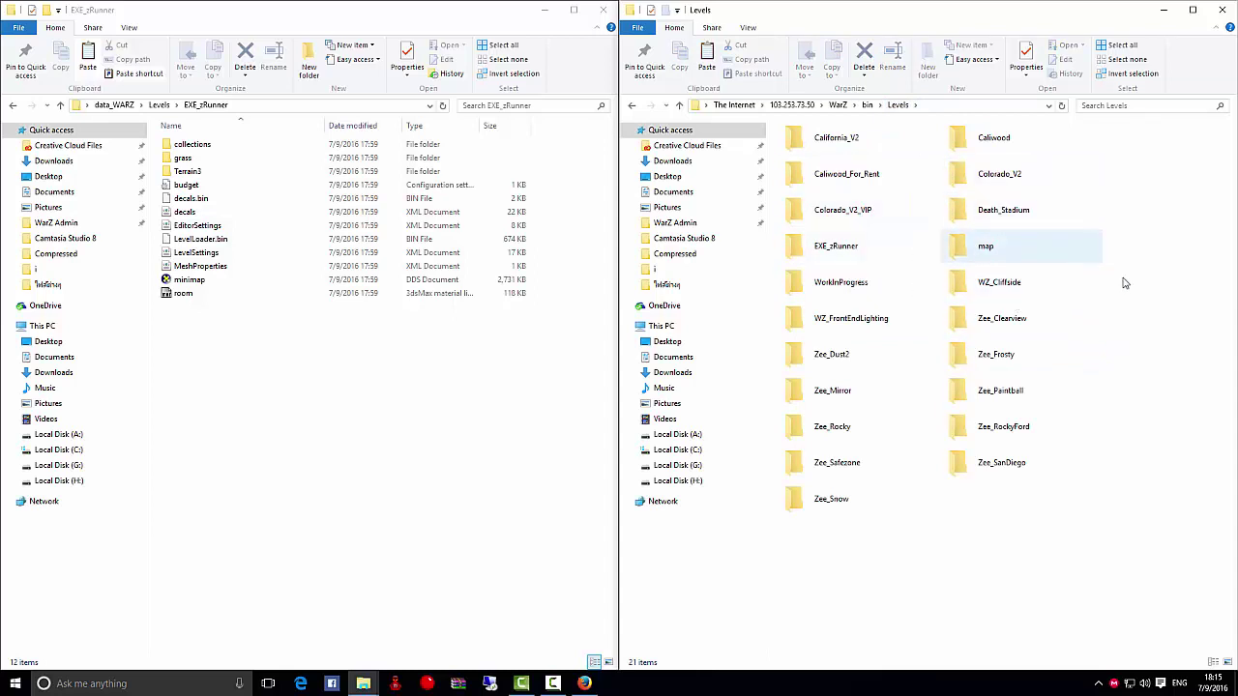
double_click(993, 248)
Return to the server's Levels folder and delete the map folder from it
click(899, 106)
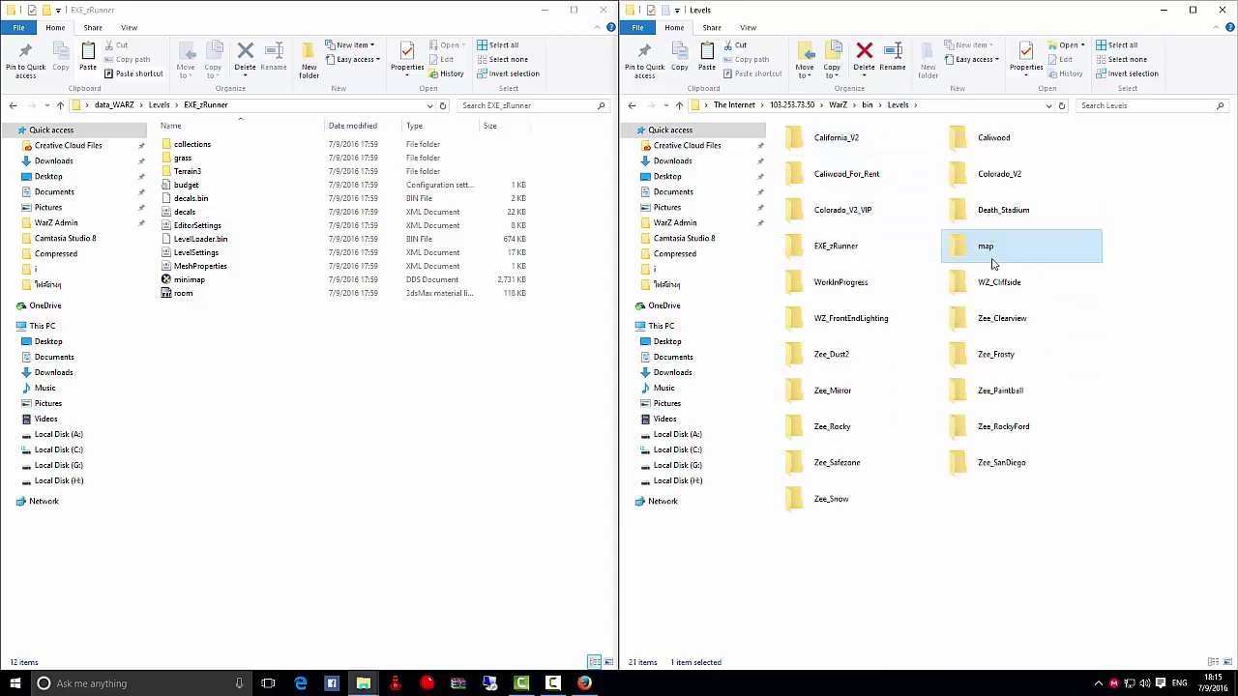
key(Delete)
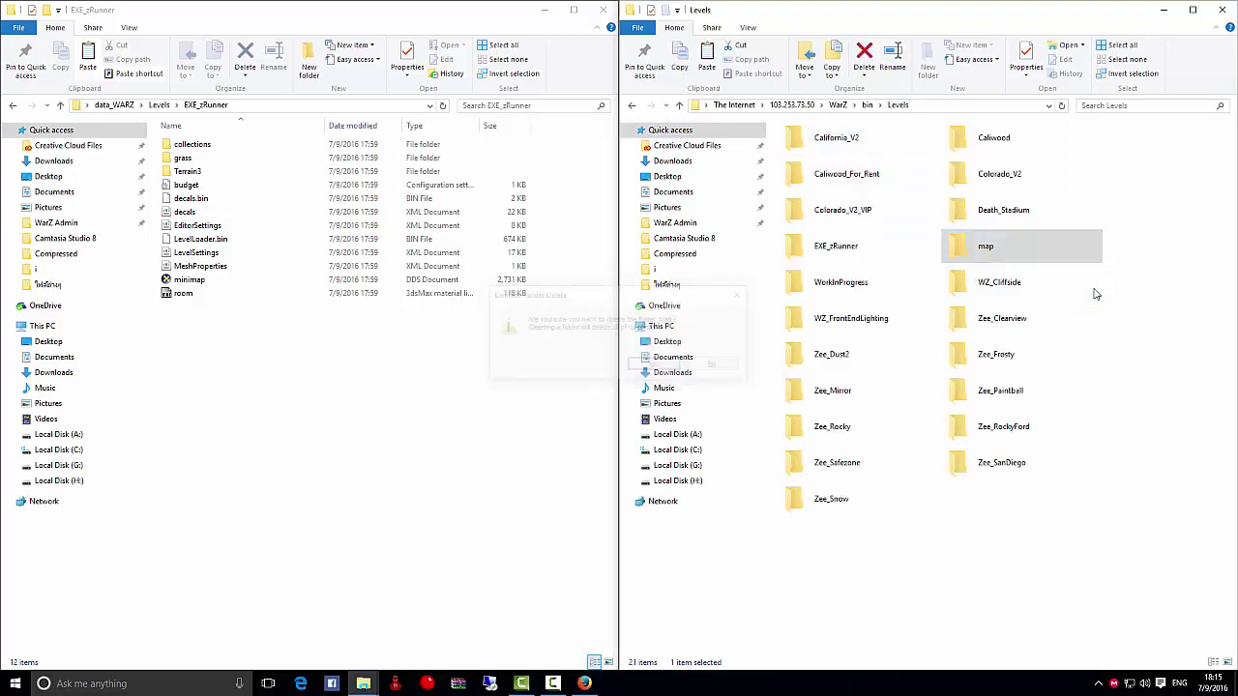
key(Escape)
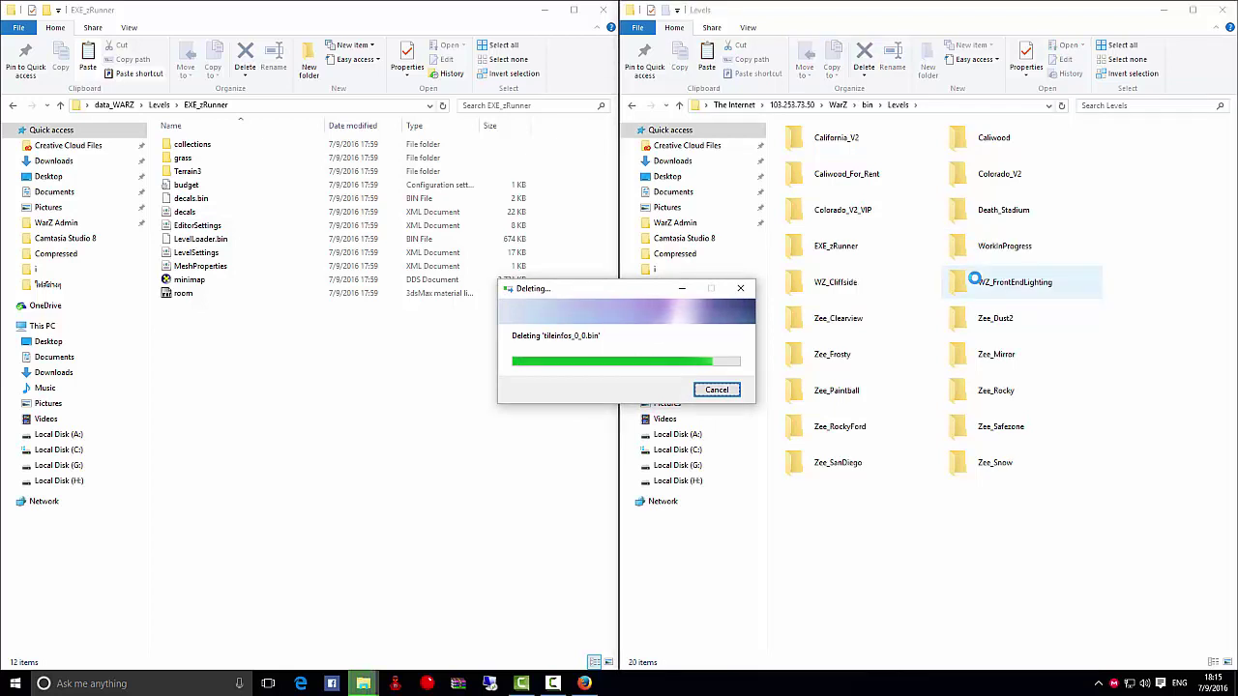
click(1001, 463)
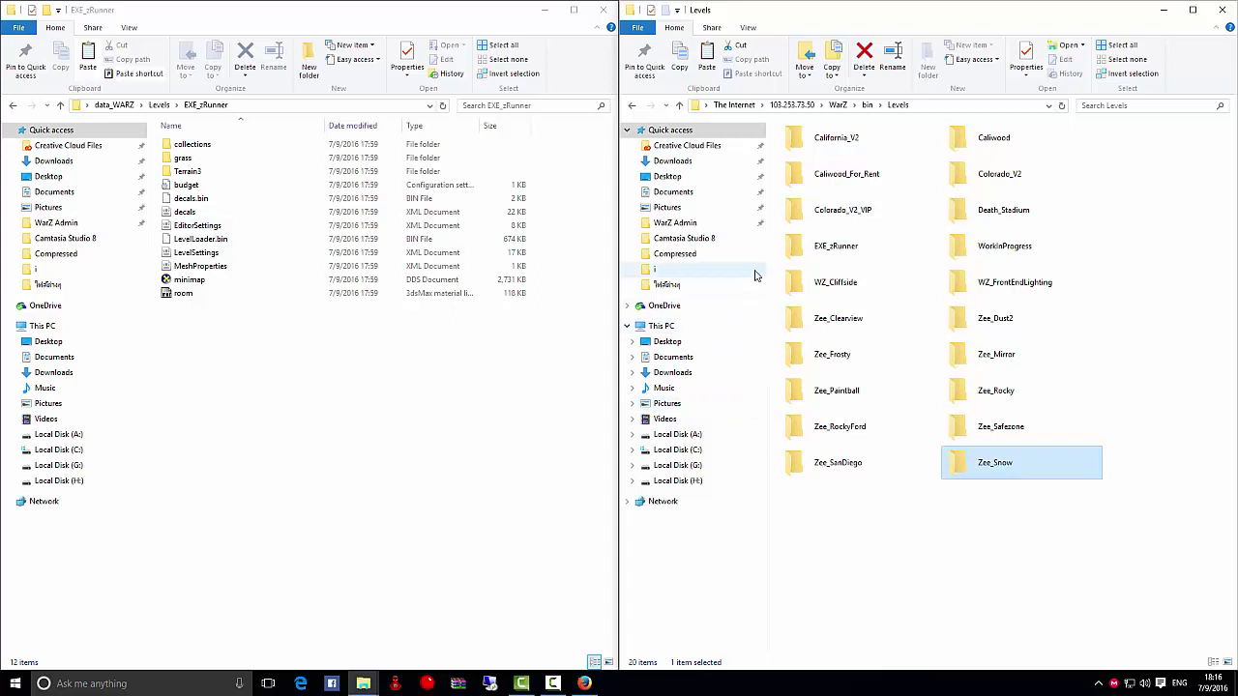
click(553, 684)
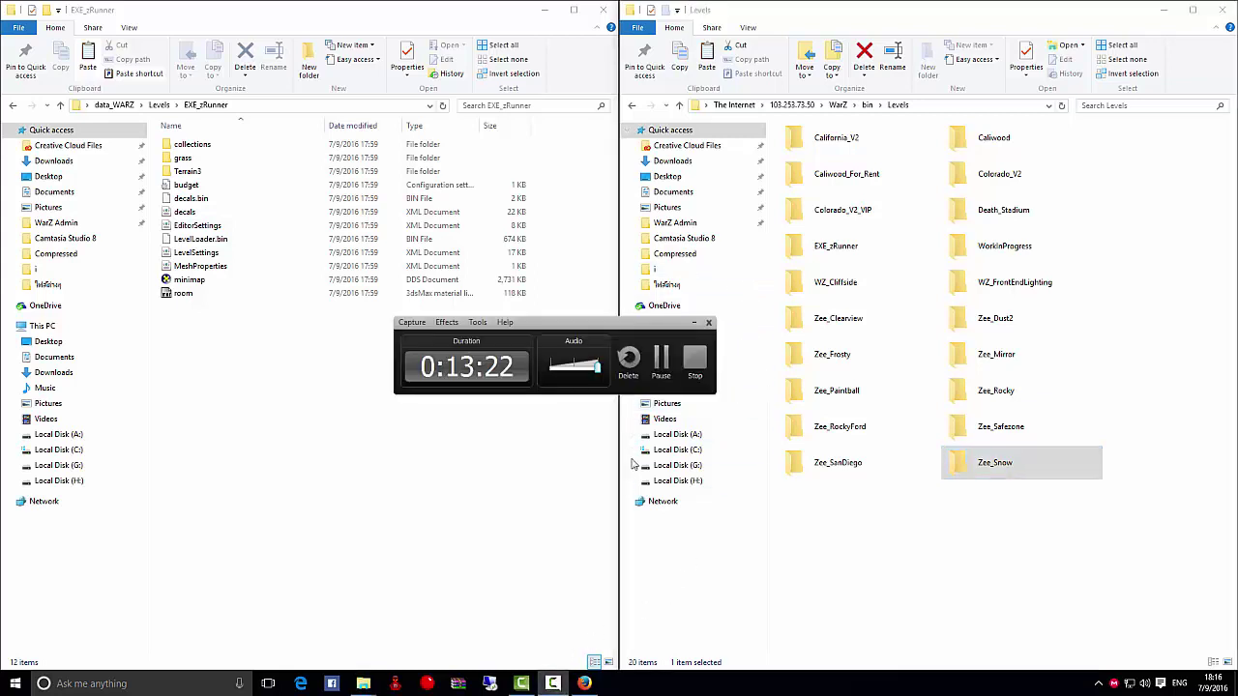
click(661, 360)
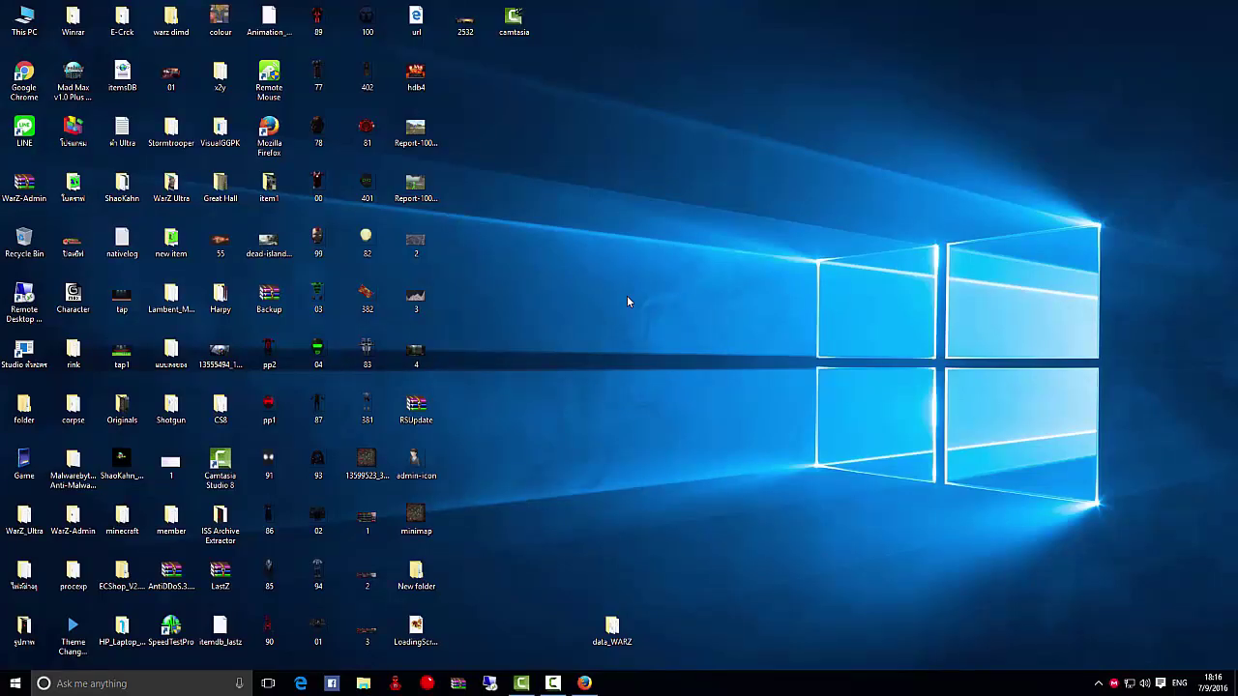